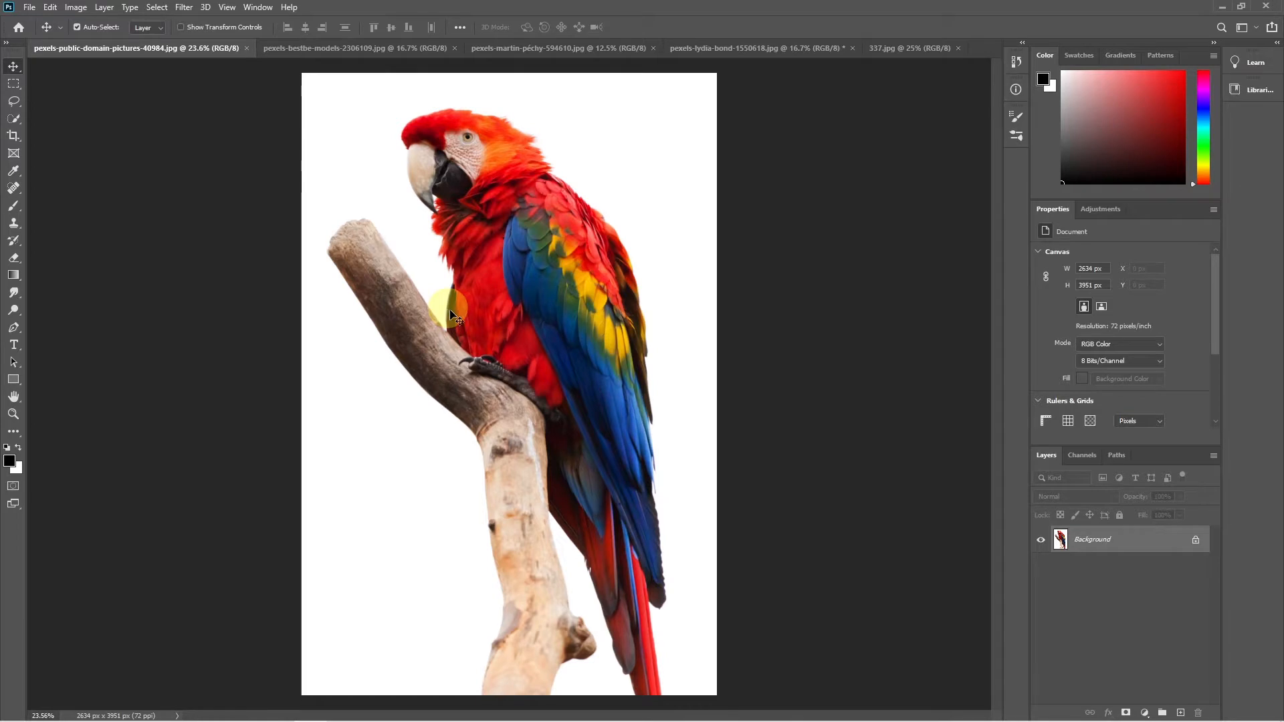
- View the parrot image's Red, Green and Blue channels one at a time to compare their greyscale tones
click(1082, 455)
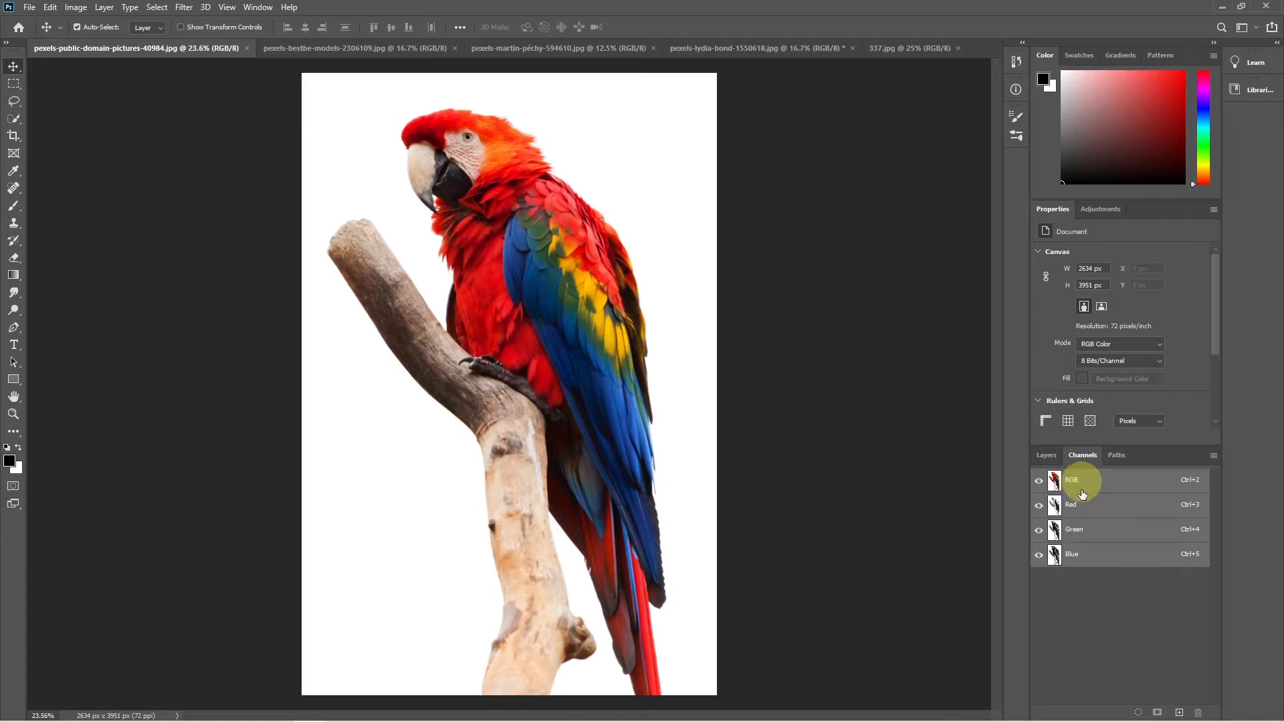
click(1081, 515)
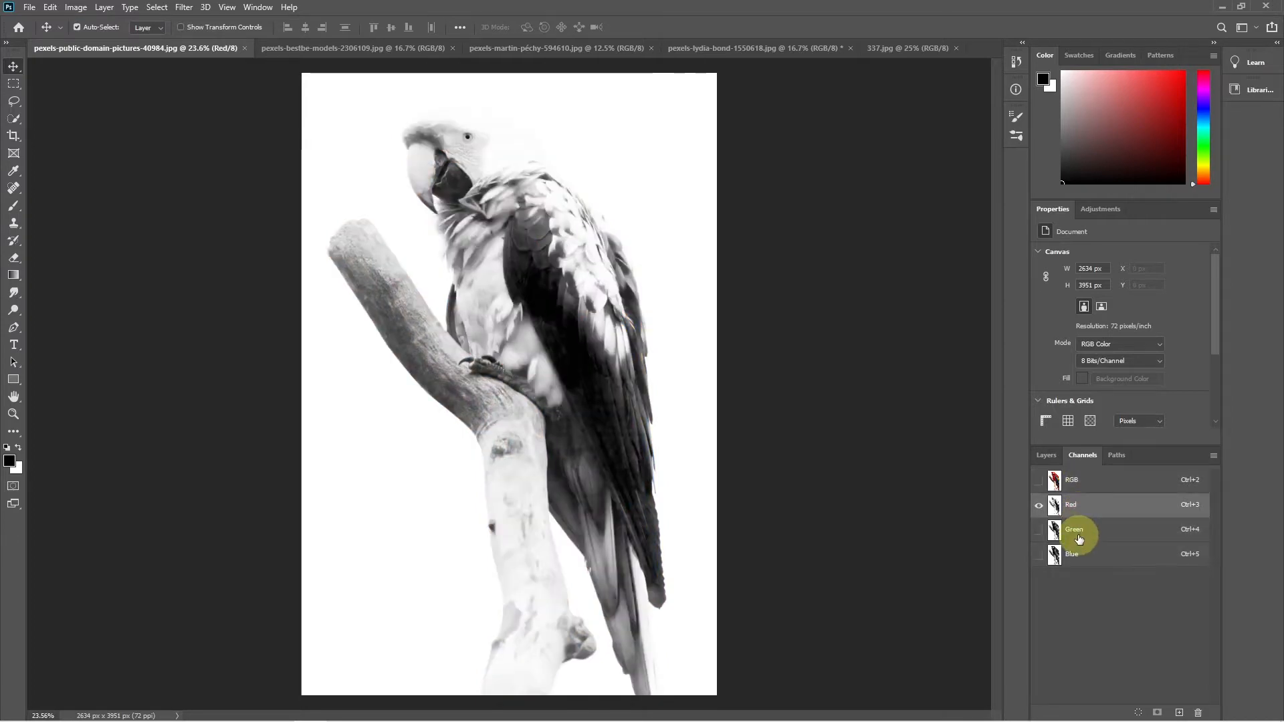
click(1082, 530)
click(1082, 559)
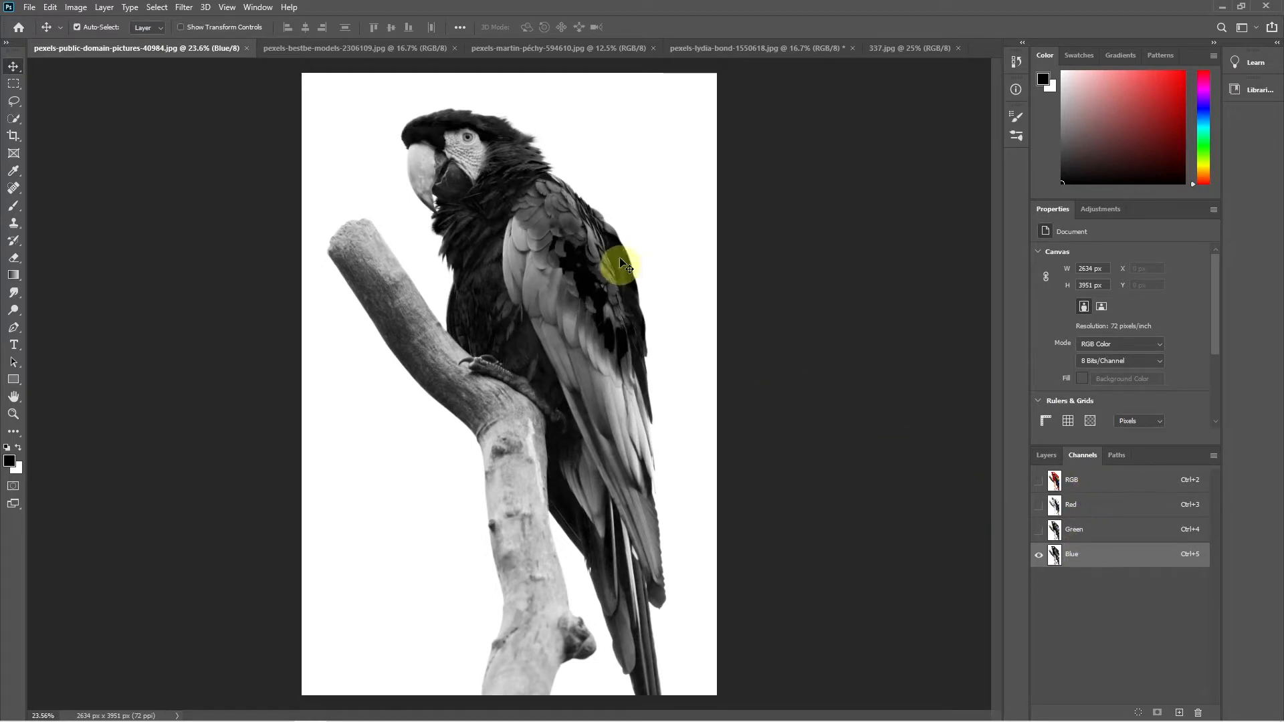
click(1094, 517)
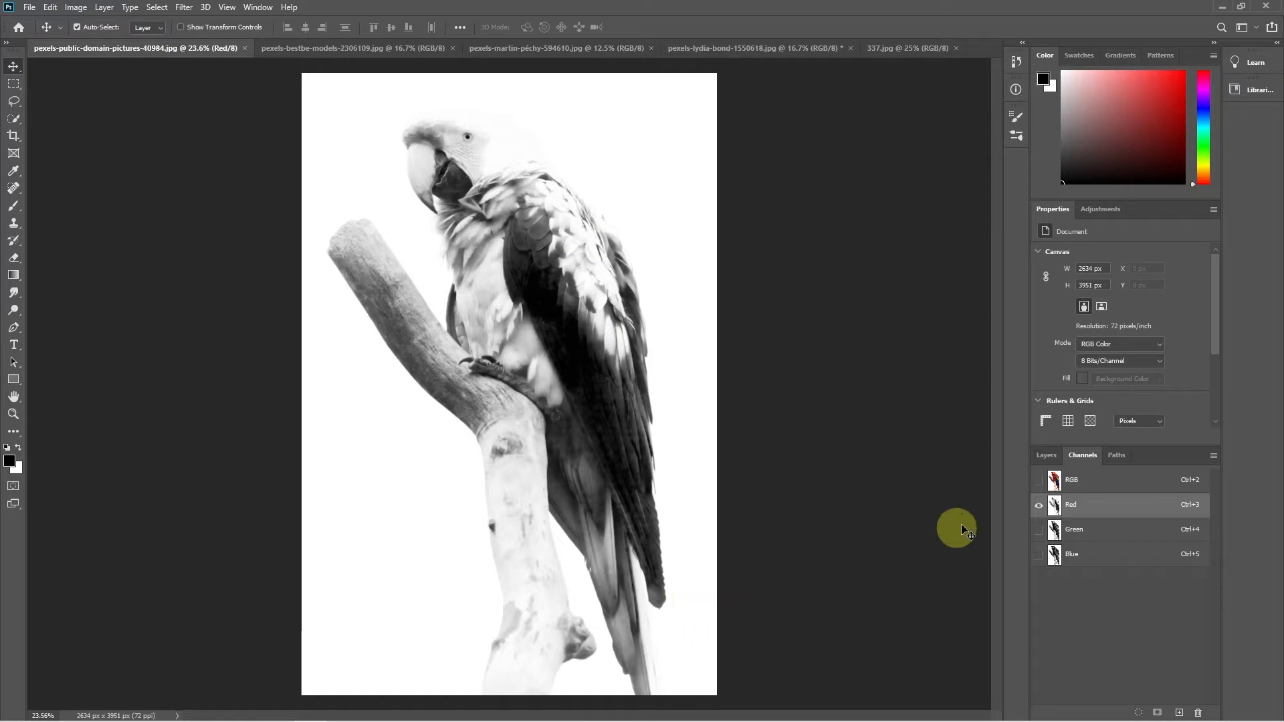
click(1076, 532)
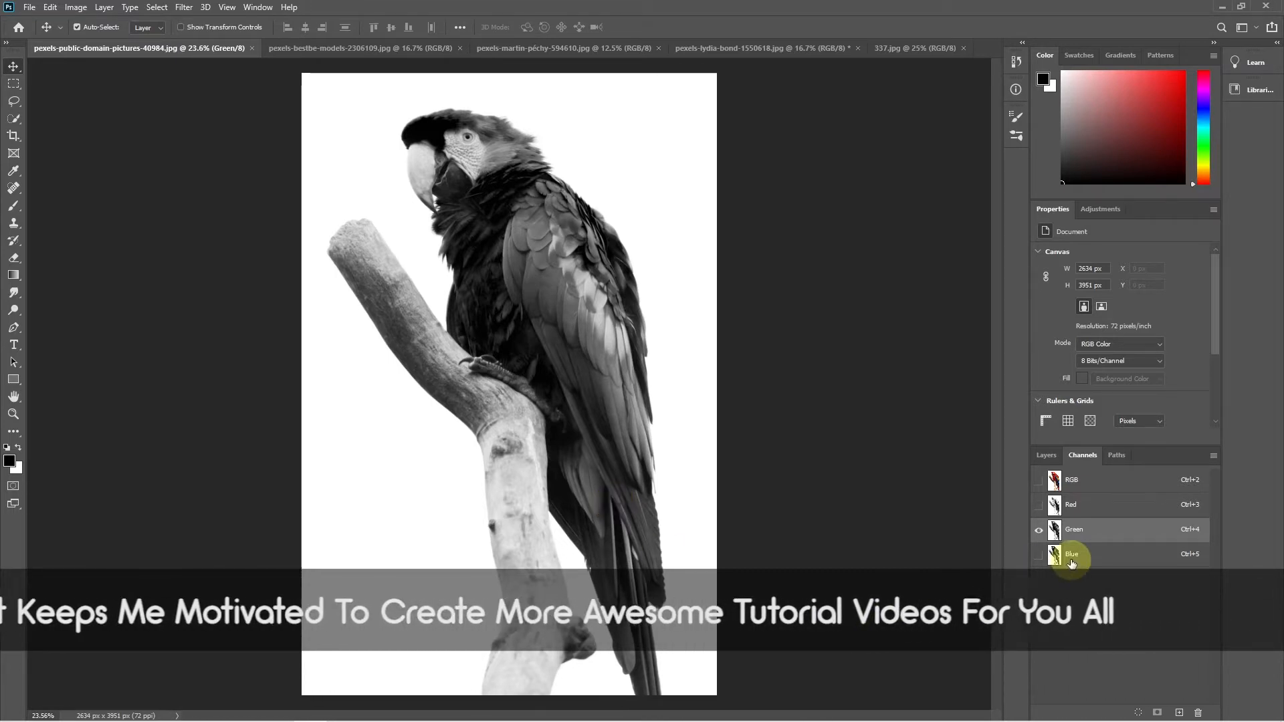
click(1072, 556)
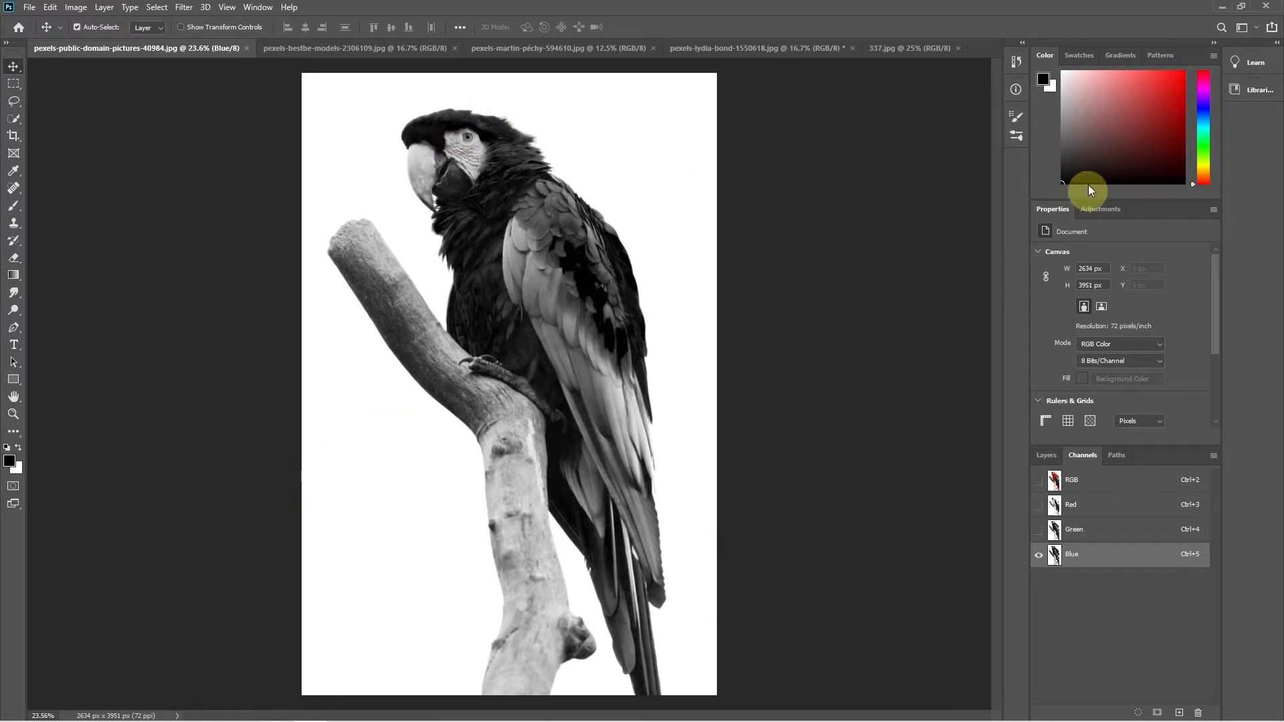
- Choose a dark red foreground colour in a floating, enlarged Color panel, and dock the panel again after Patterns
drag(1046, 57, 721, 128)
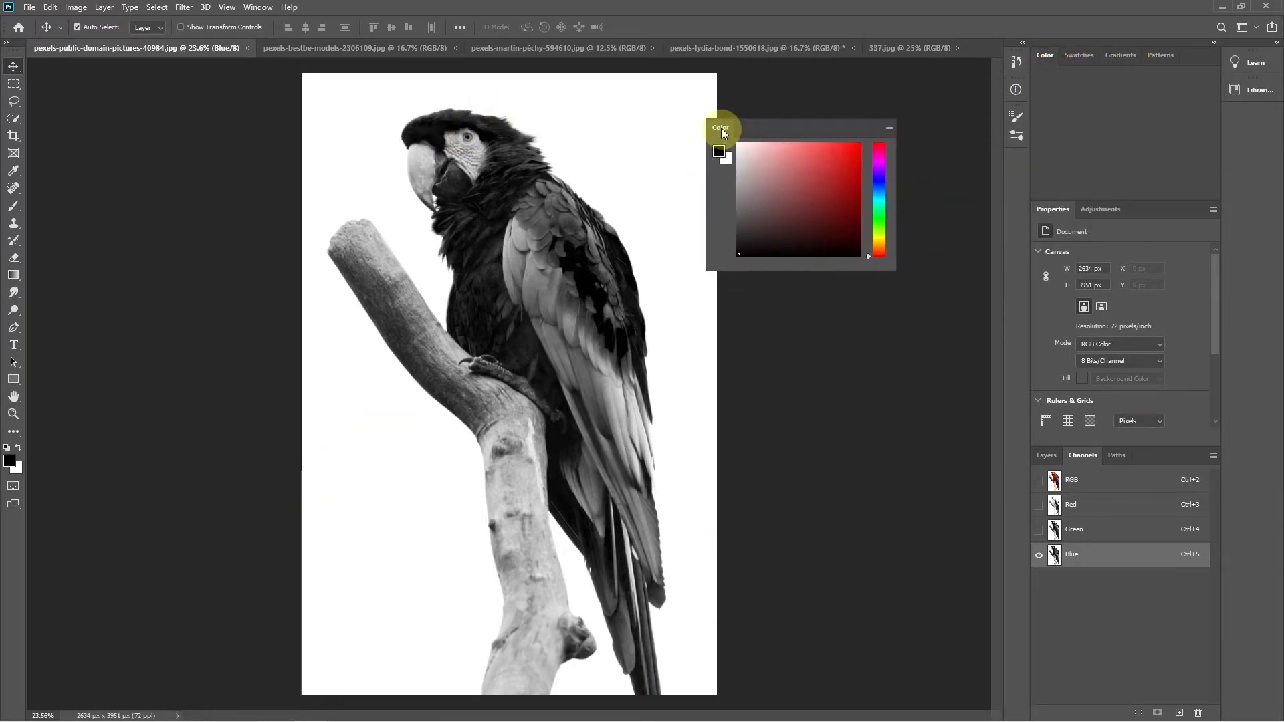
drag(856, 220, 994, 511)
drag(939, 159, 977, 138)
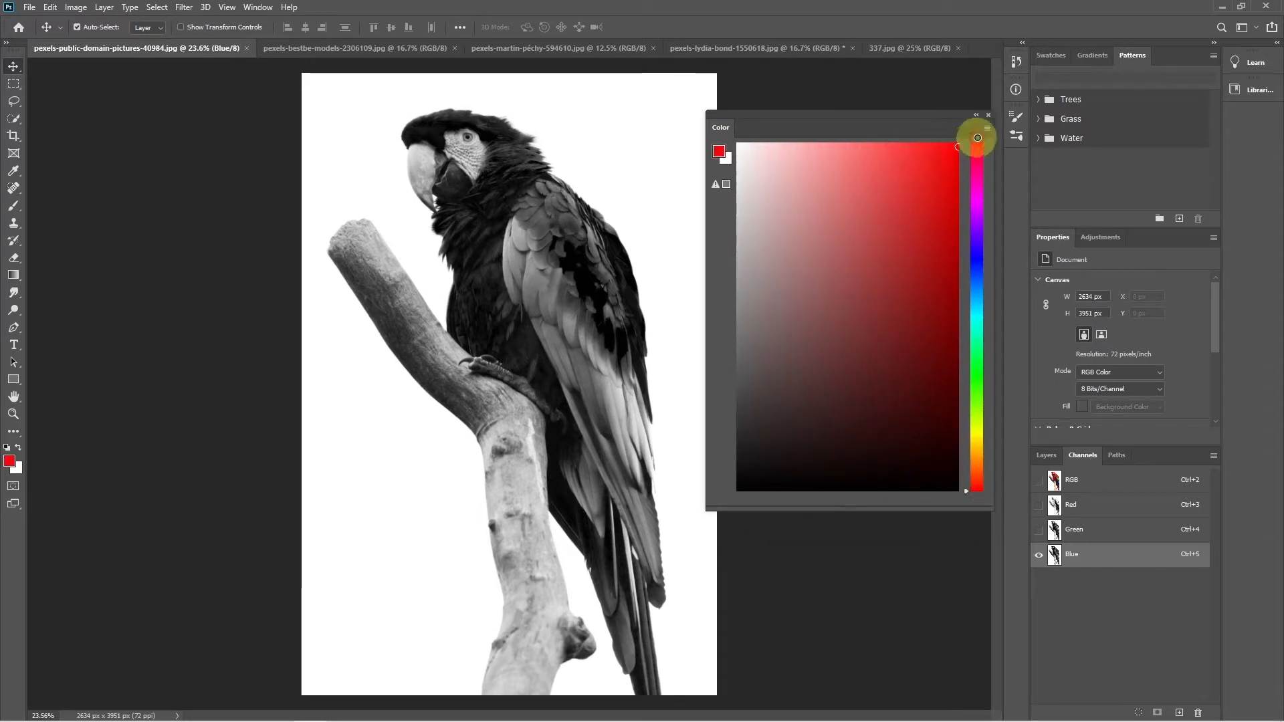
mouse_move(949, 194)
mouse_down()
mouse_move(913, 248)
mouse_move(843, 235)
mouse_move(897, 173)
mouse_move(933, 221)
mouse_move(872, 321)
mouse_move(821, 220)
mouse_move(927, 182)
mouse_move(895, 292)
mouse_move(825, 218)
mouse_move(921, 189)
mouse_move(911, 295)
mouse_move(844, 206)
mouse_move(825, 311)
mouse_move(920, 184)
mouse_move(846, 294)
mouse_move(813, 480)
mouse_move(957, 246)
mouse_move(854, 224)
mouse_move(926, 258)
mouse_up()
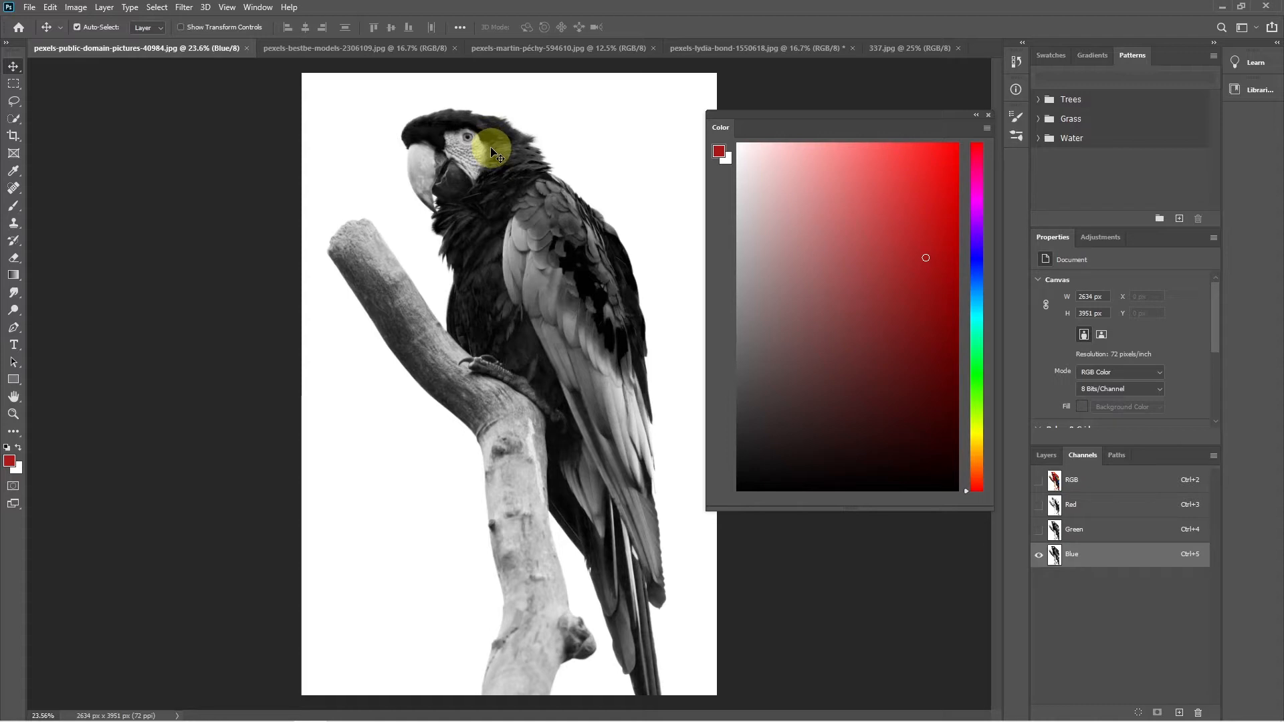
click(899, 184)
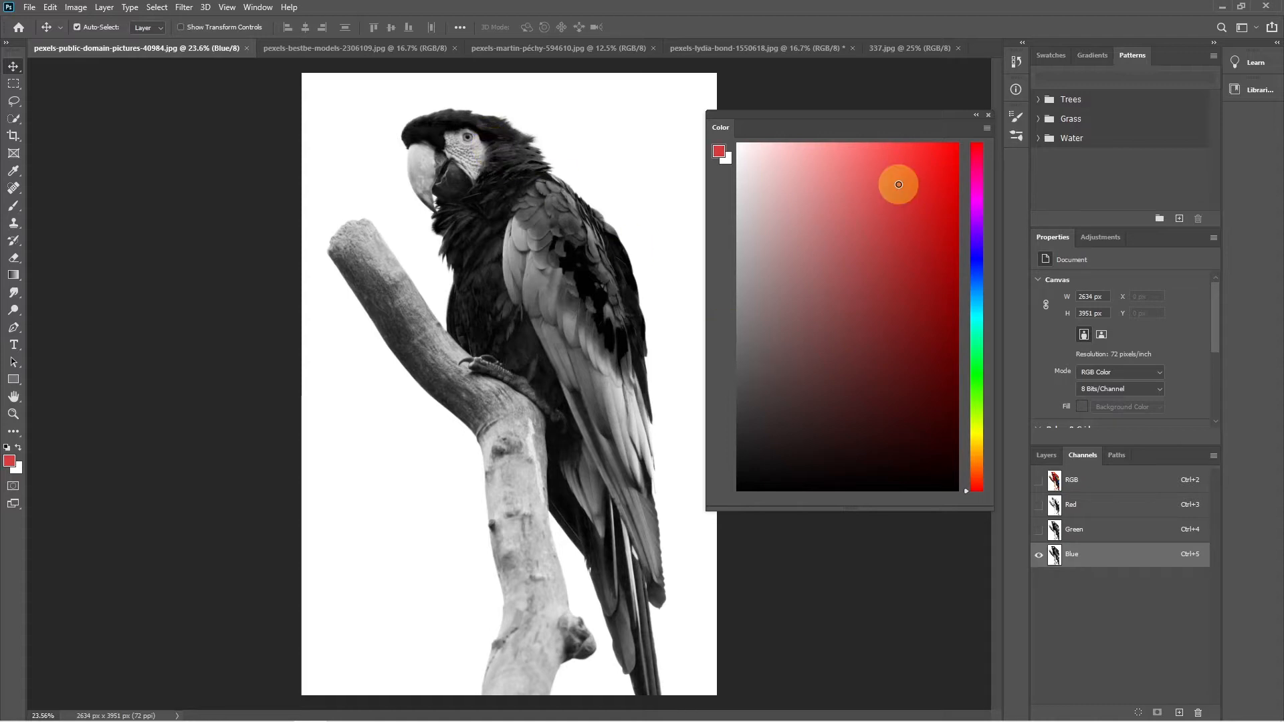
mouse_move(904, 202)
mouse_down()
mouse_move(845, 254)
mouse_move(932, 207)
mouse_move(817, 335)
mouse_move(929, 237)
mouse_move(902, 269)
mouse_up()
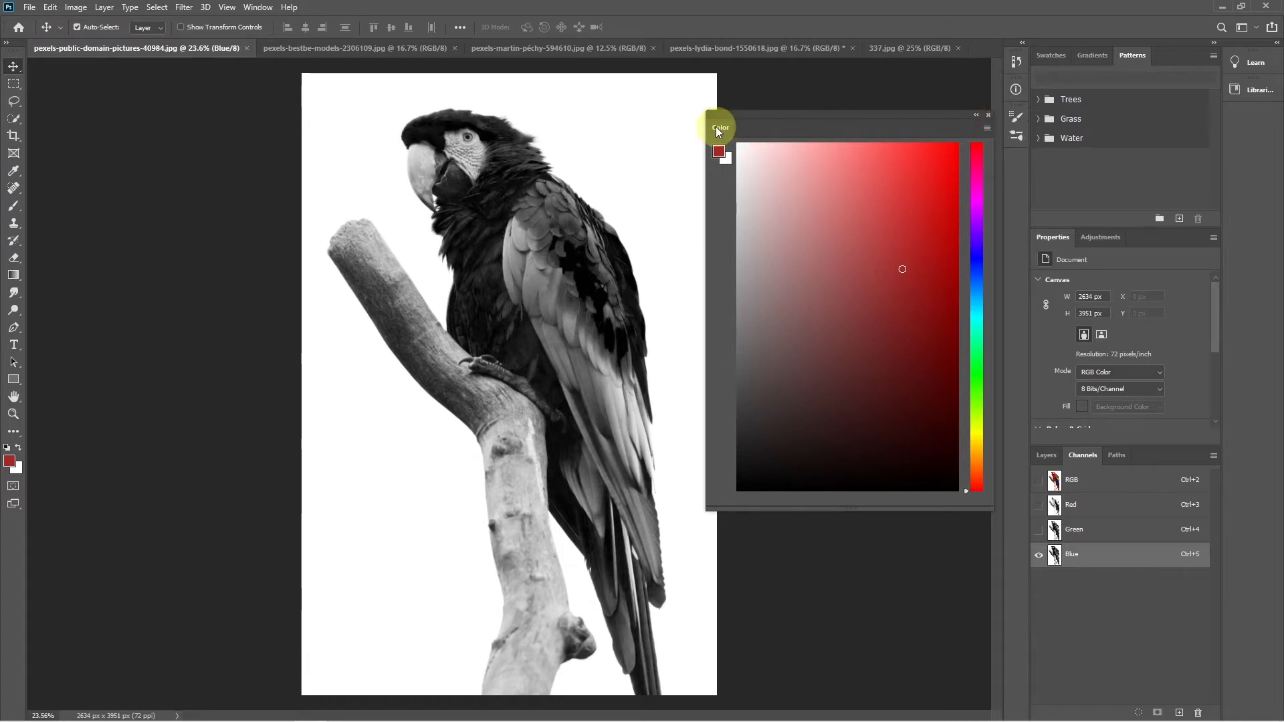
drag(716, 127, 1164, 56)
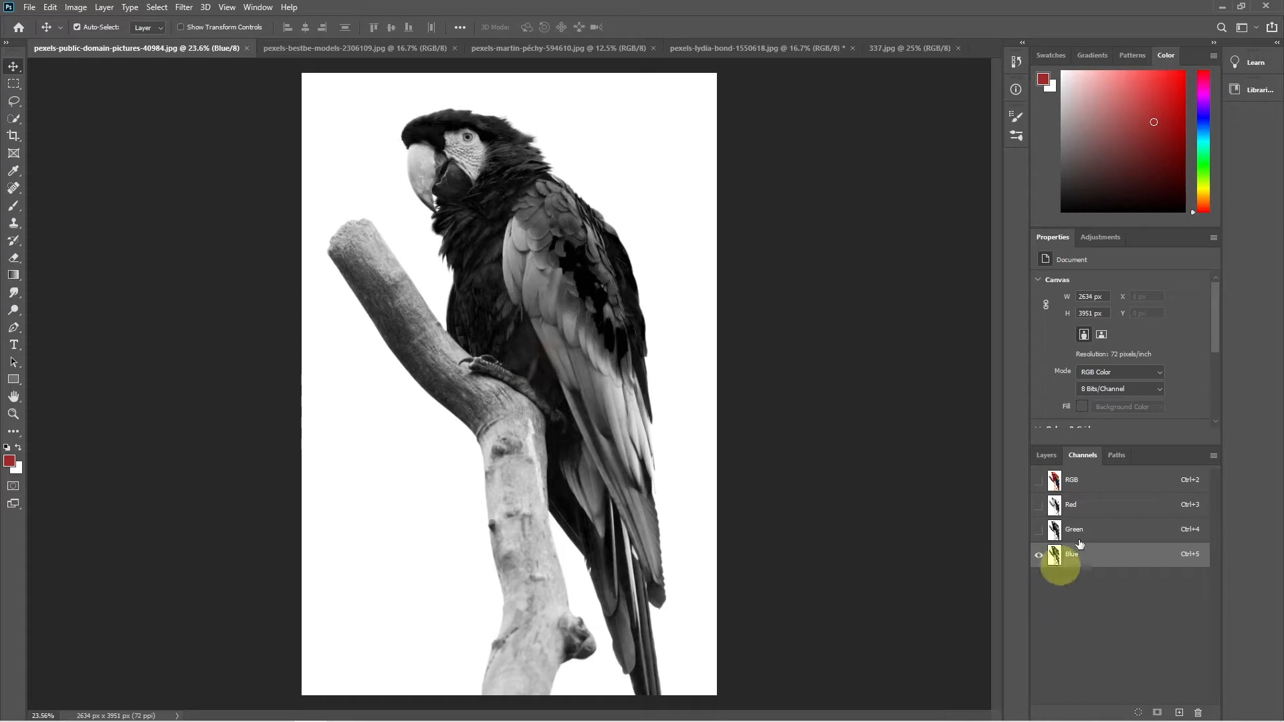
- Compare the parrot's feather detail in the Red, Green and Blue channels, examining the latter two at 50% magnification
click(1091, 508)
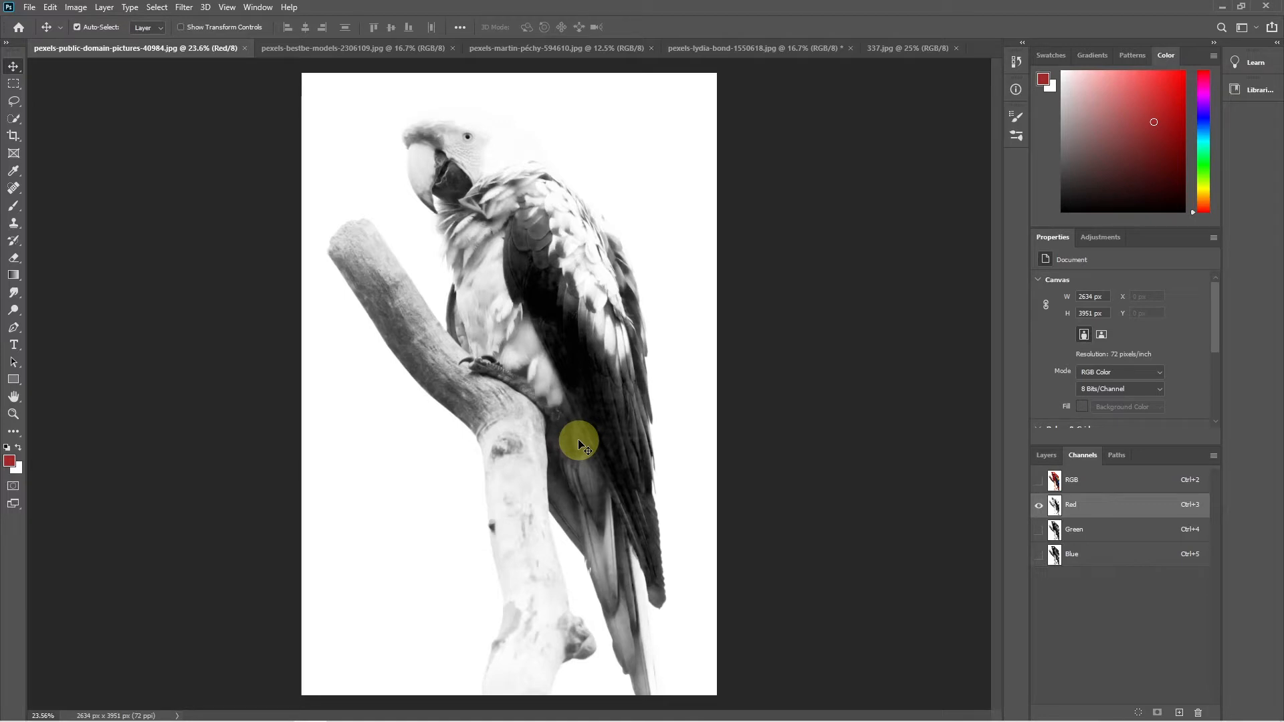
click(1121, 535)
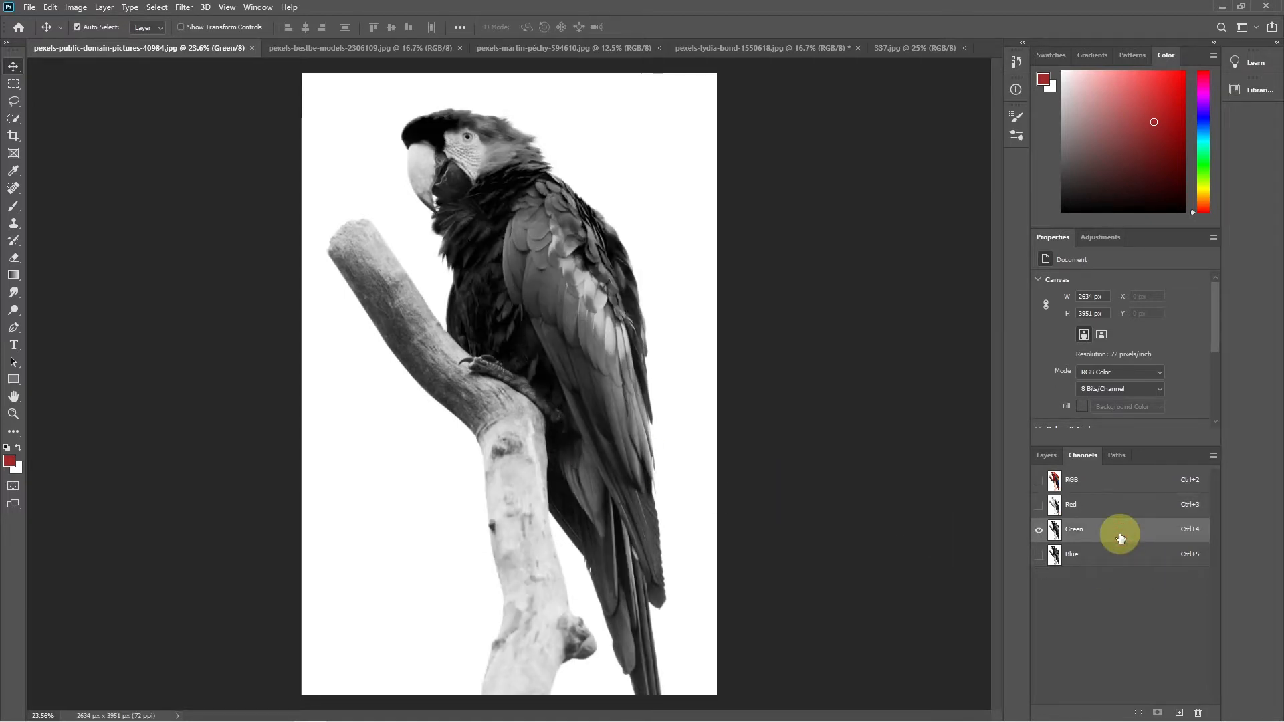
key(z)
click(495, 136)
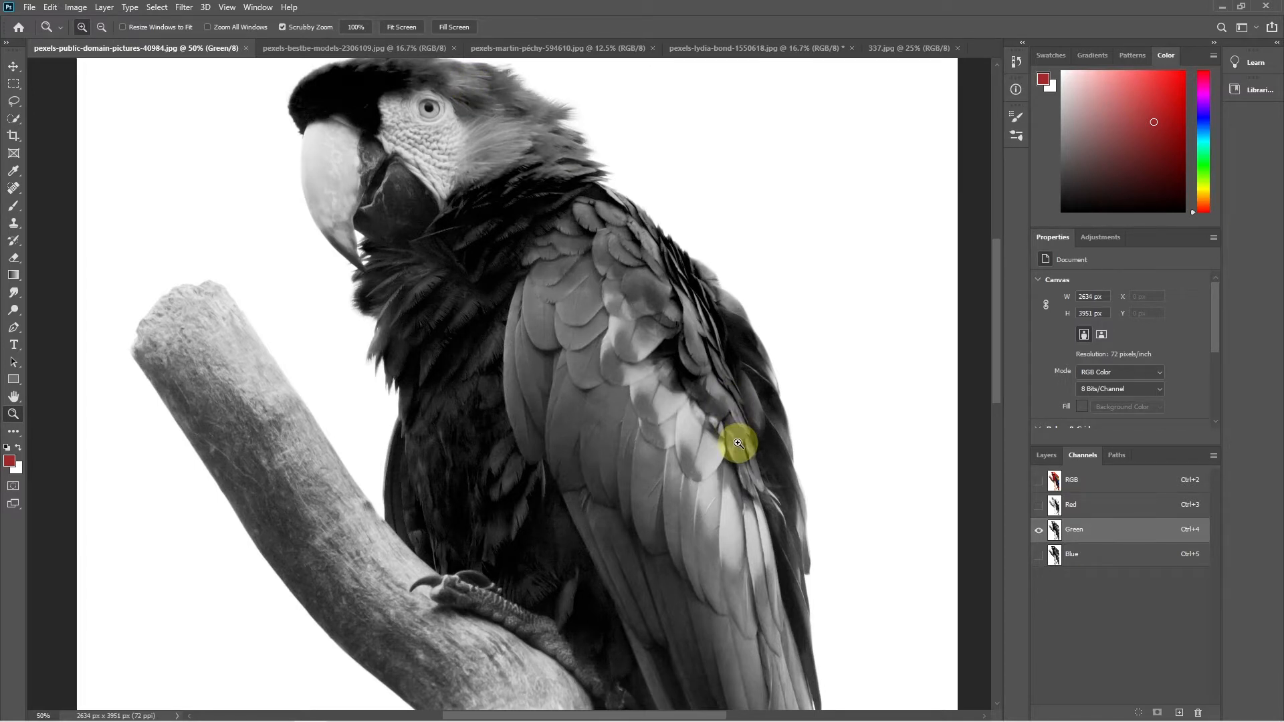
click(1049, 555)
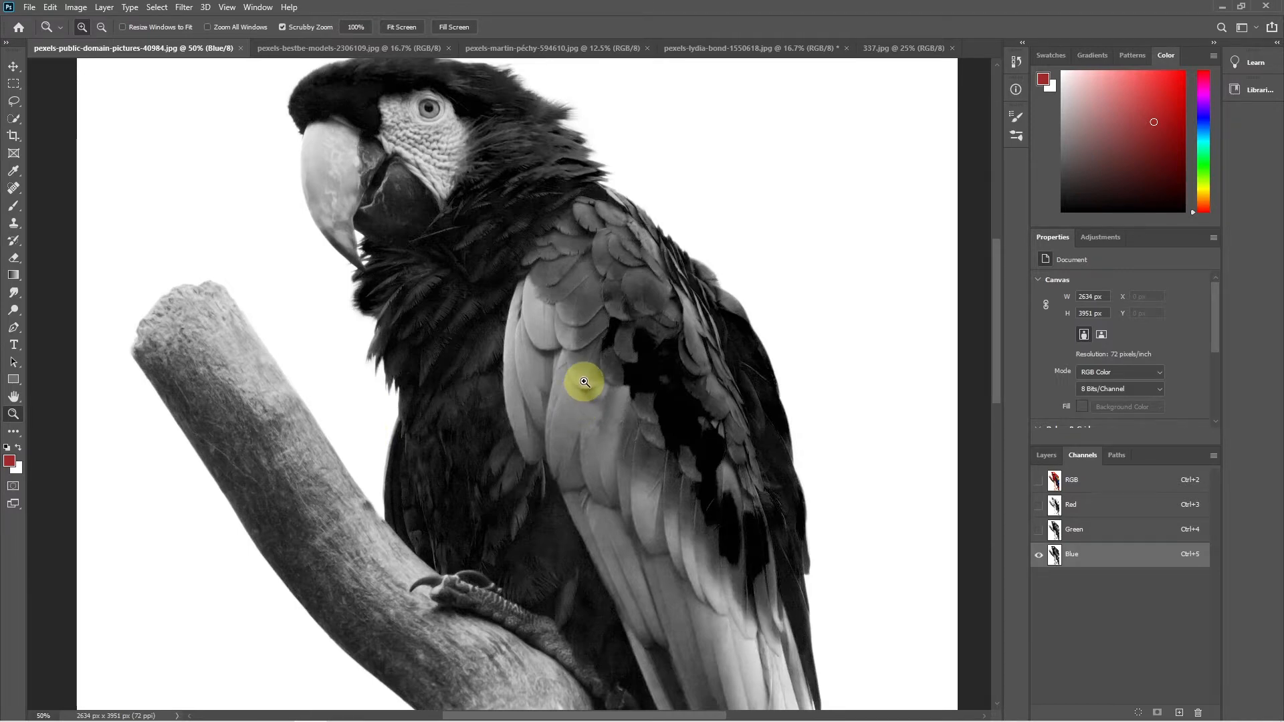
key(ctrl+KP_0)
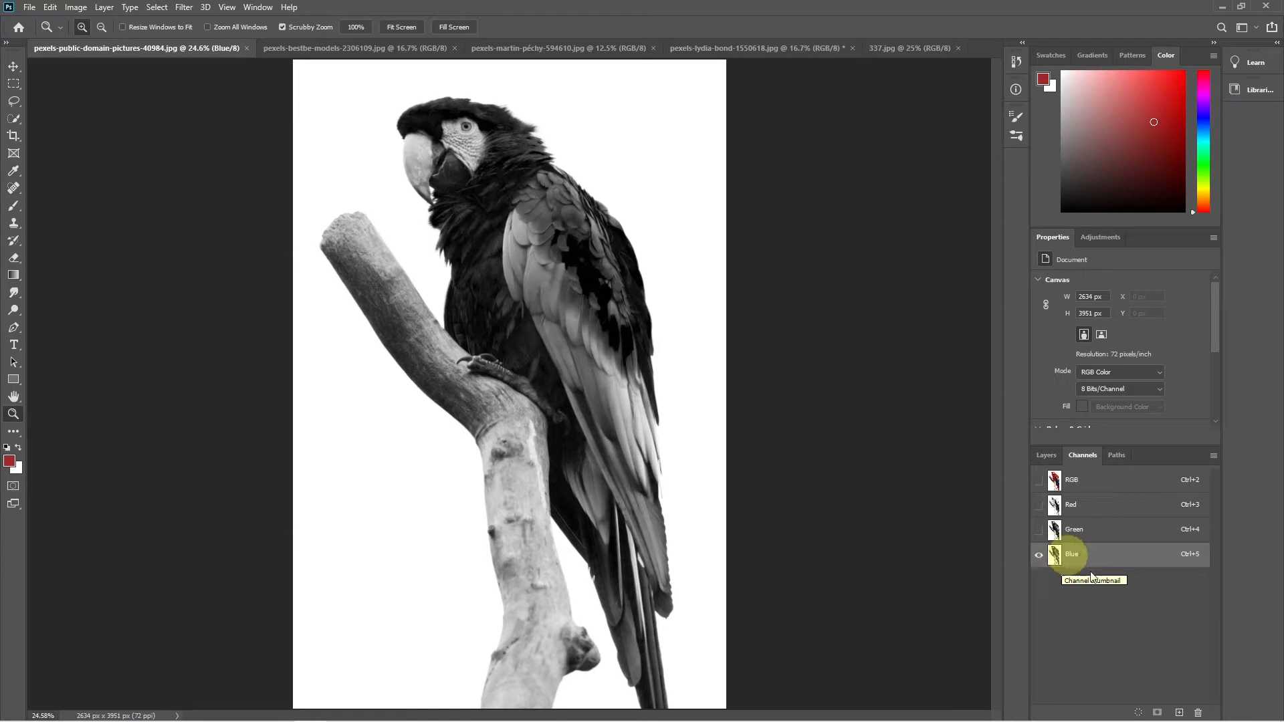
- Load the Blue channel as a selection
click(1140, 713)
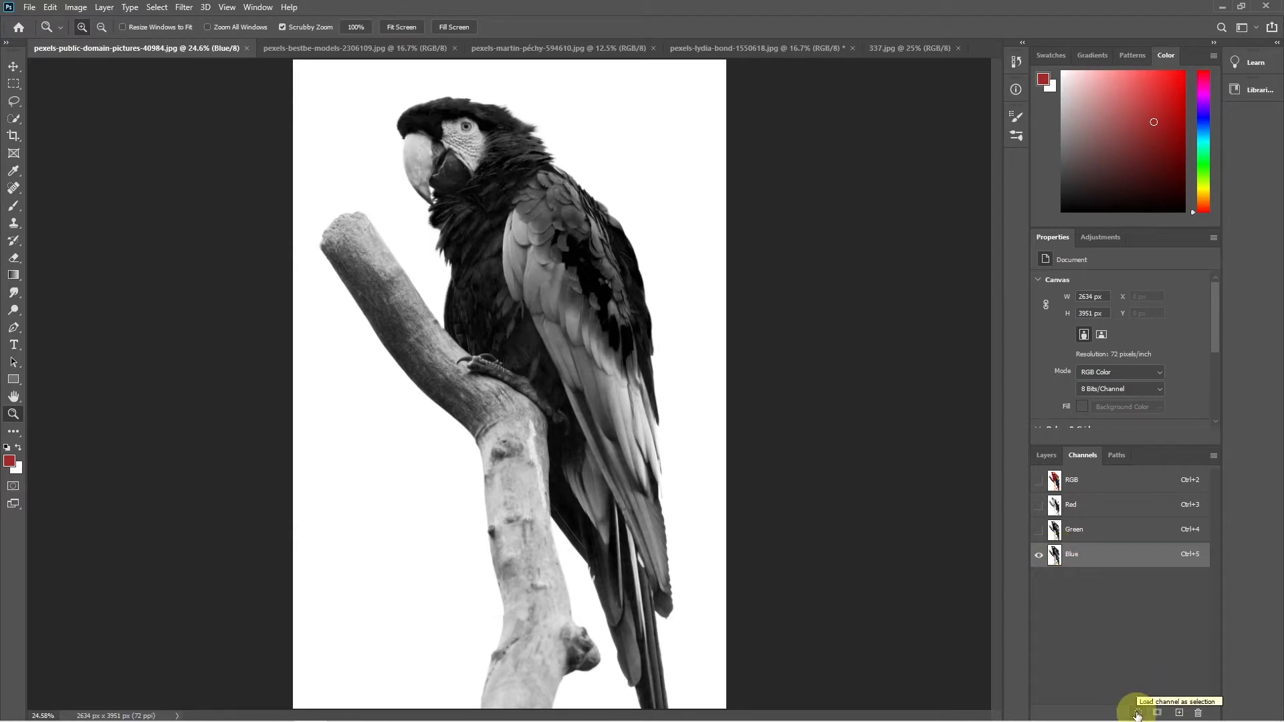
key(F10)
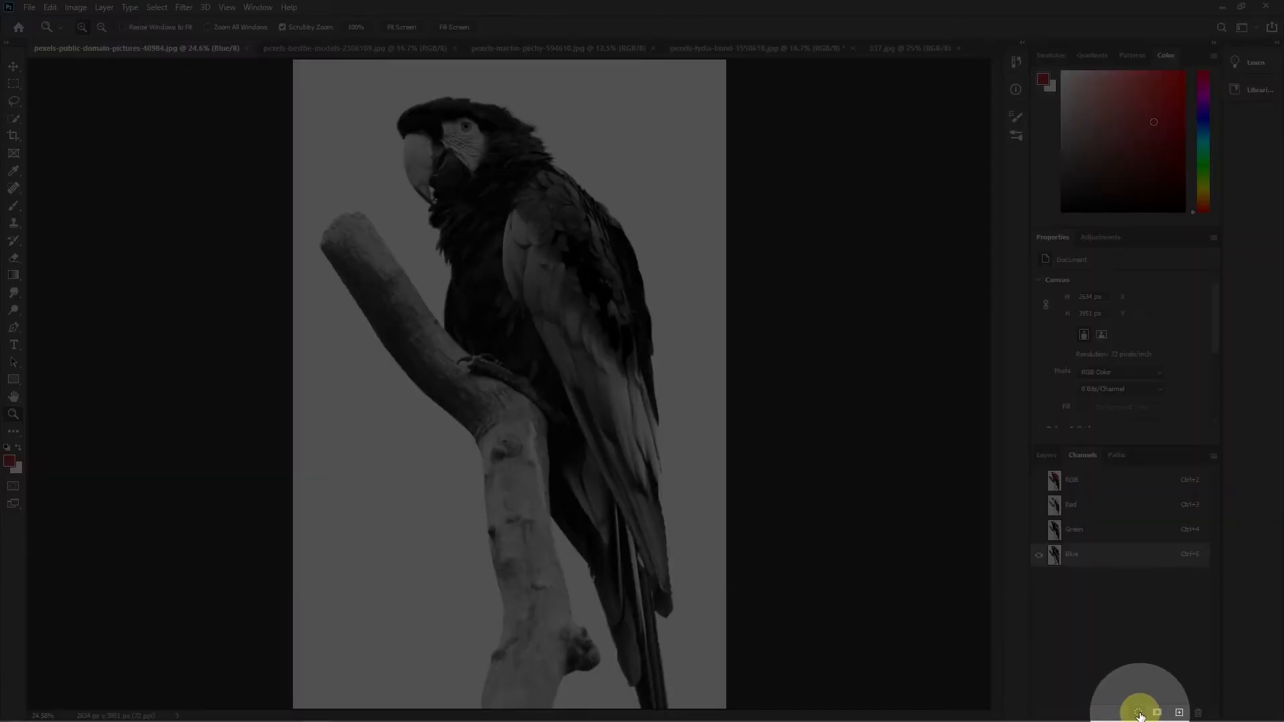
key(F12)
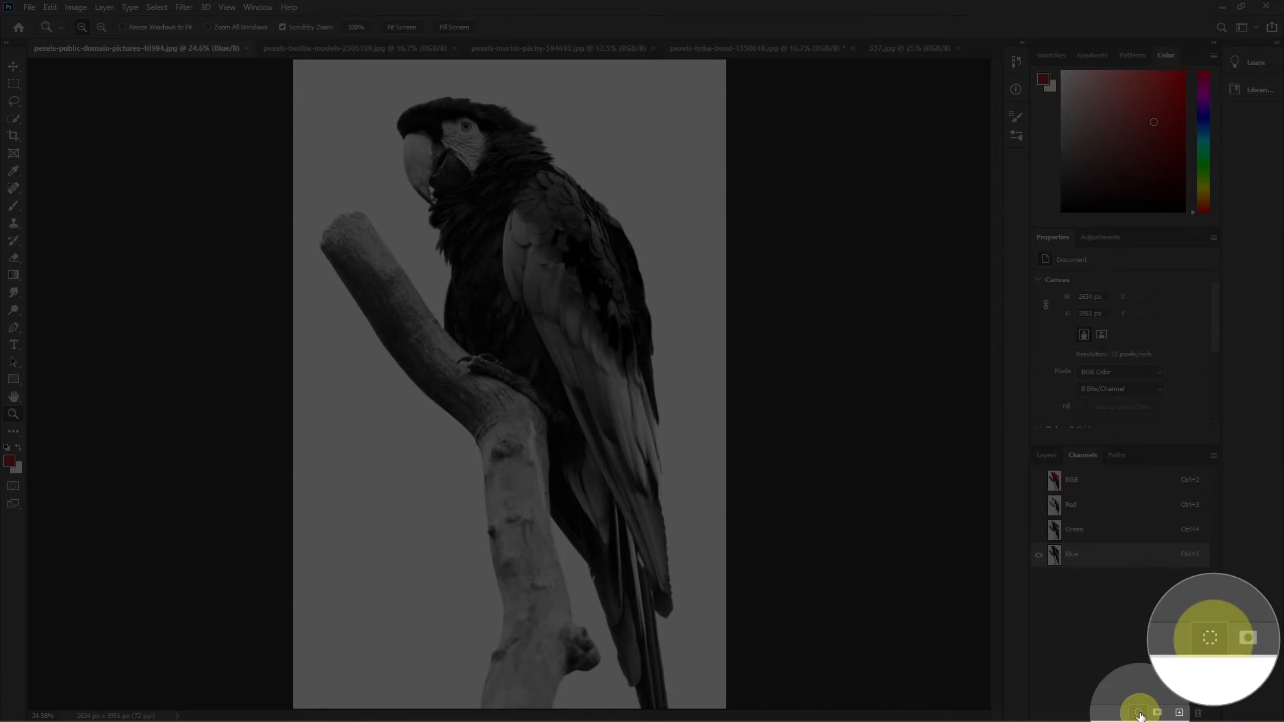
key(F12)
key(F10)
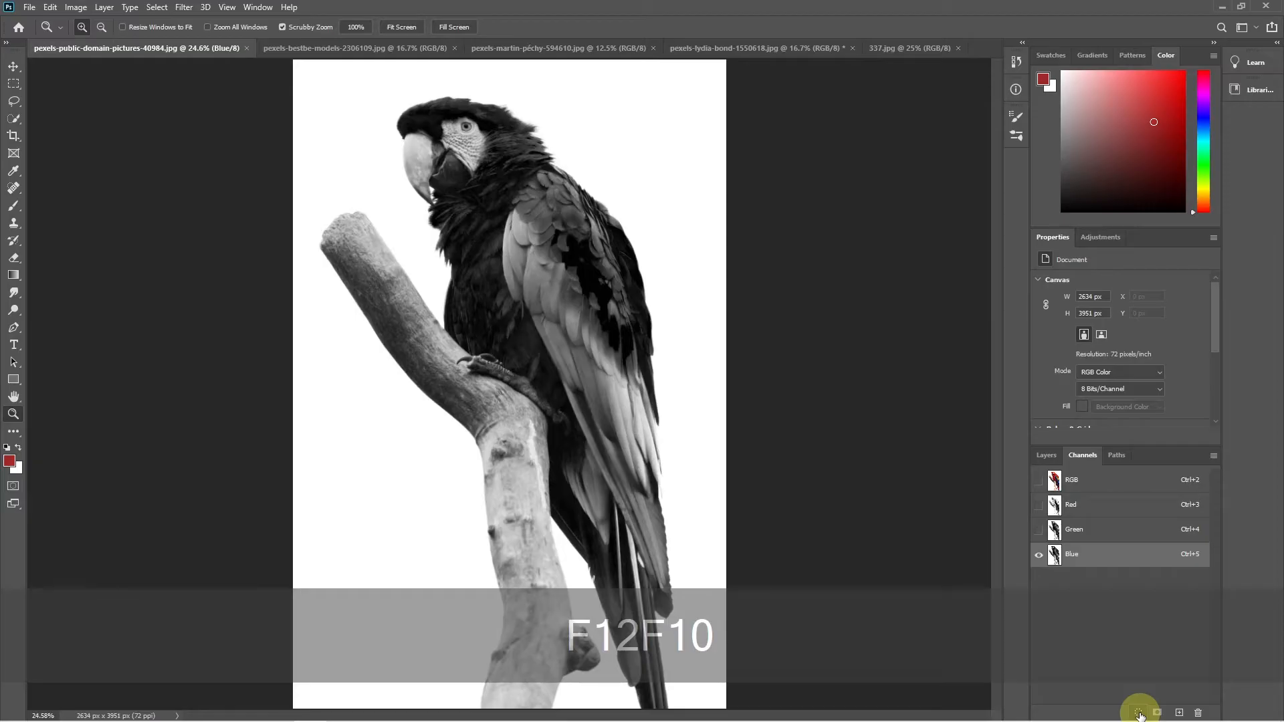
click(1140, 711)
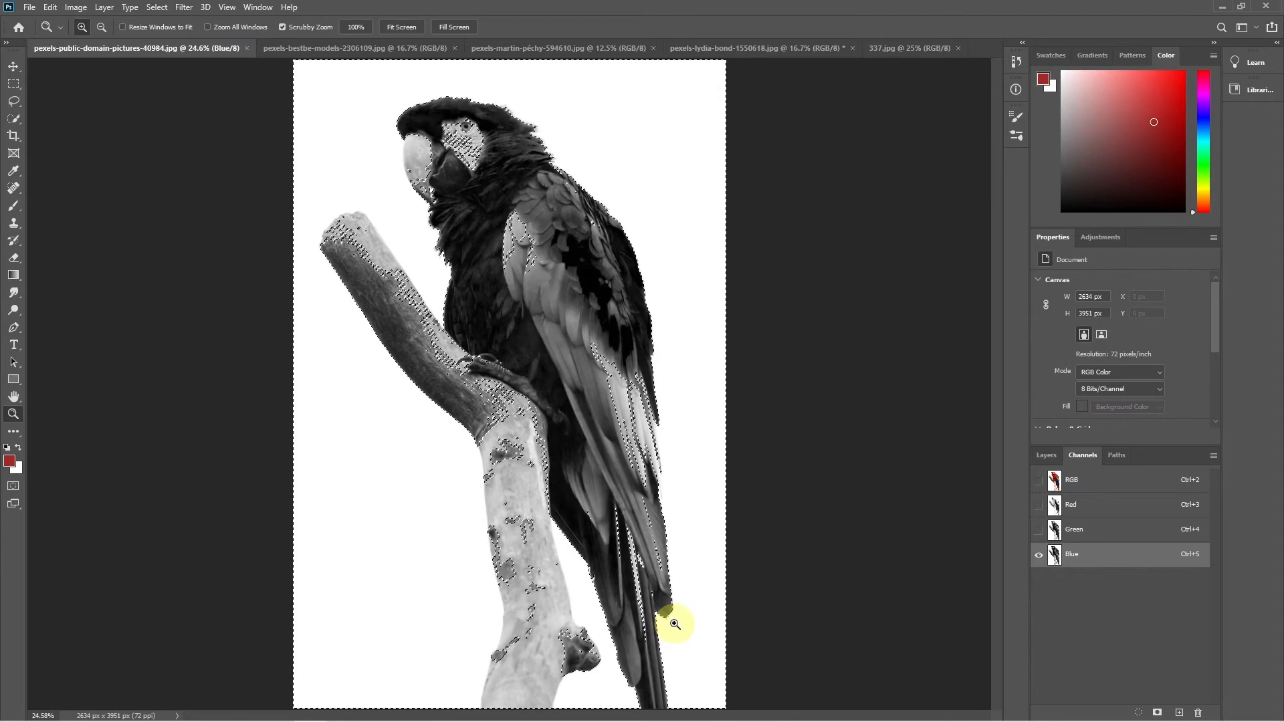
- Return to the composite RGB view and the layer list, and invert the selection
click(1049, 477)
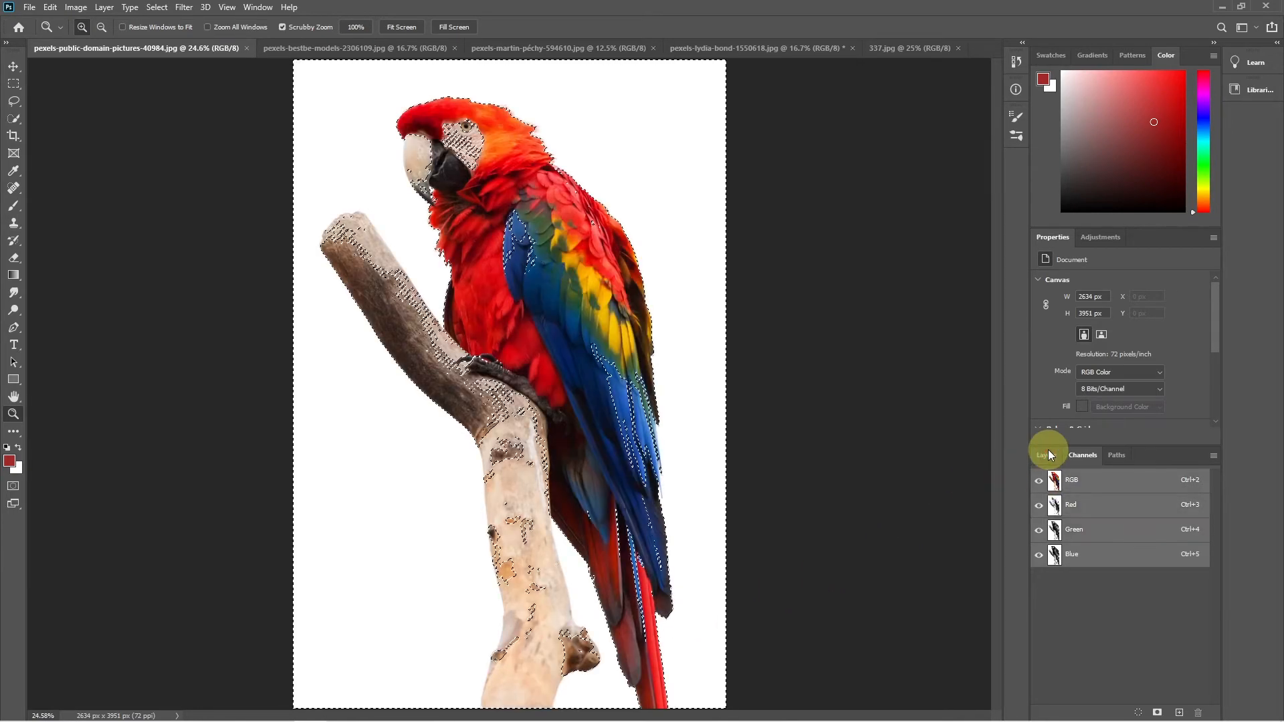
click(1046, 455)
click(156, 8)
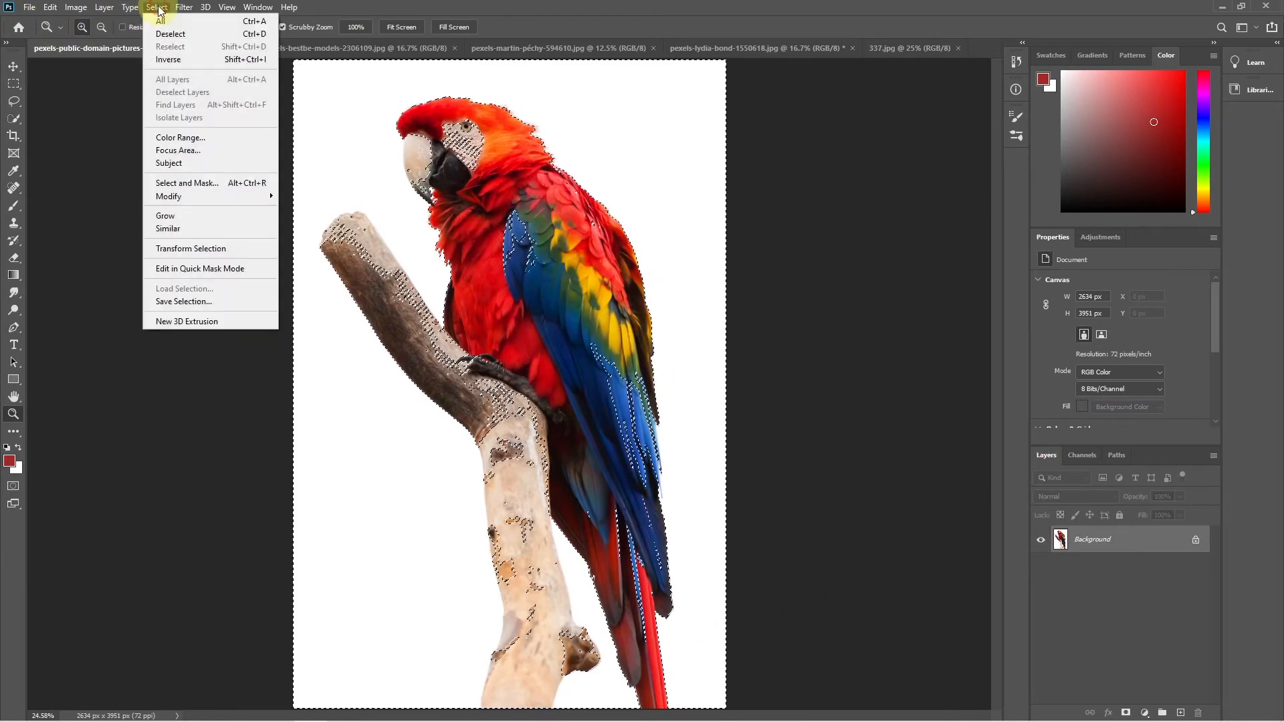
click(158, 60)
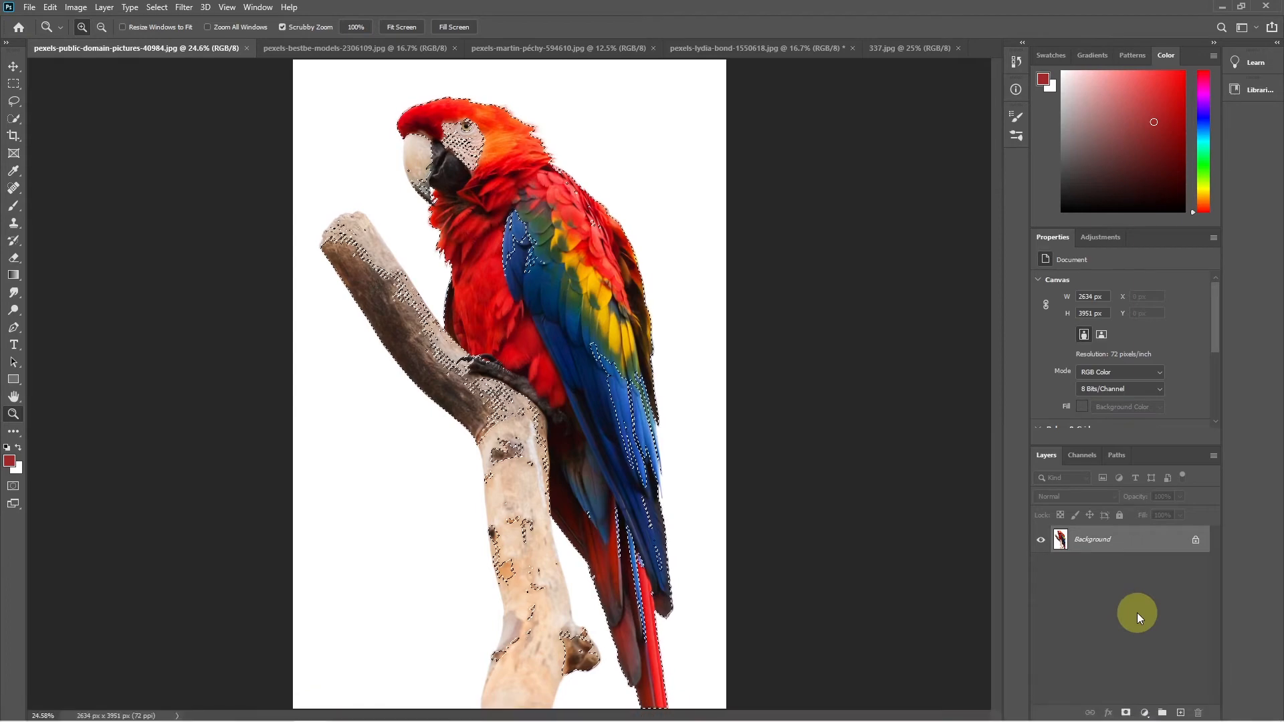
- Add a Hue/Saturation adjustment layer masked by the selection and preview its layer mask on the canvas
click(1143, 712)
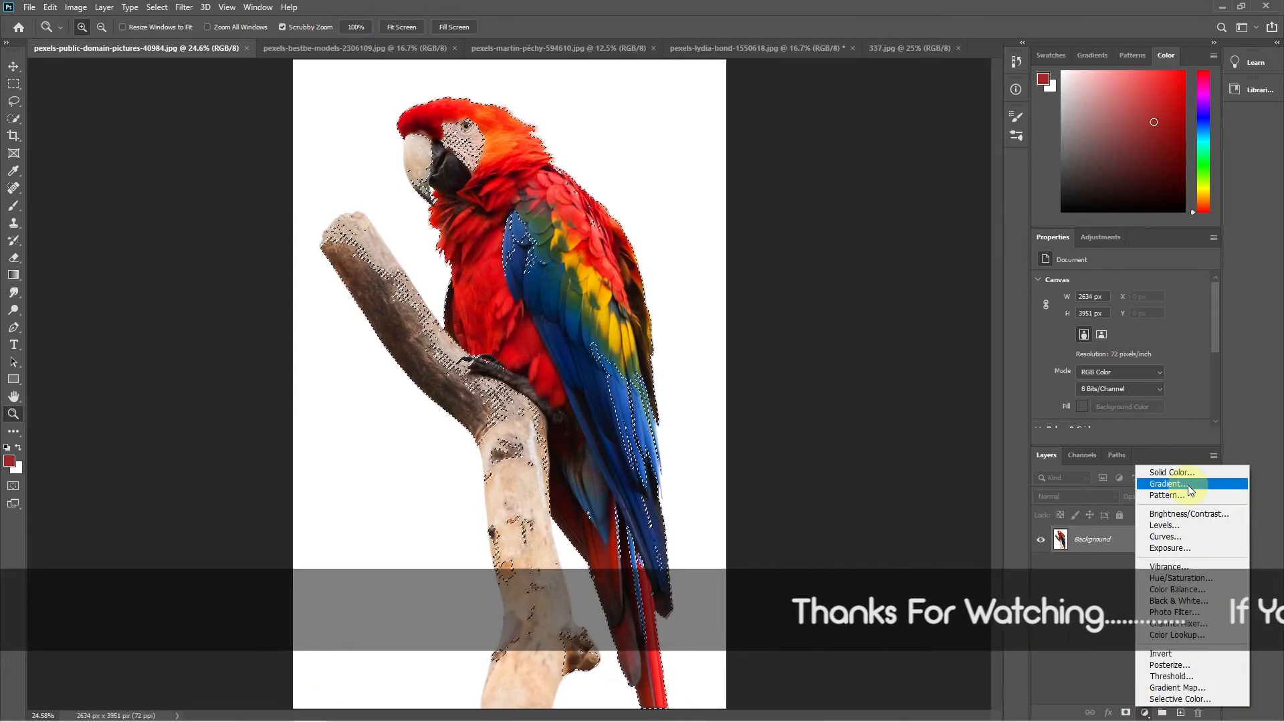
click(1188, 581)
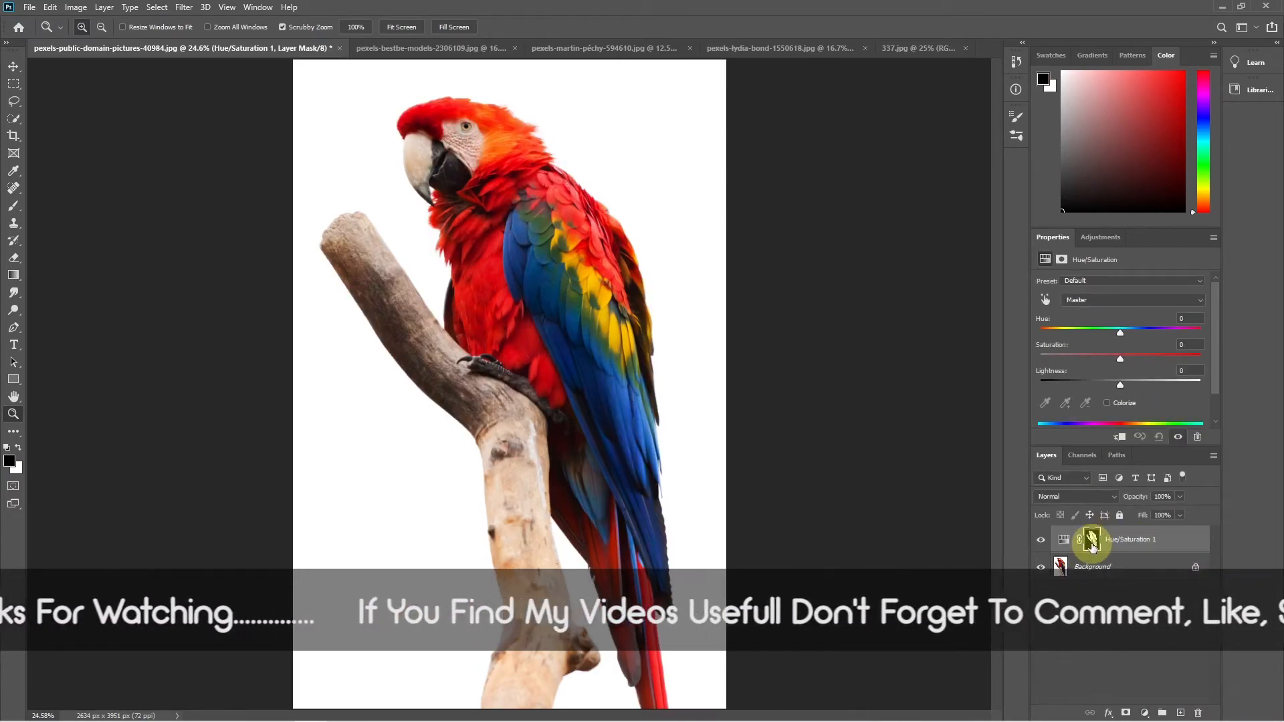
alt+click(1092, 542)
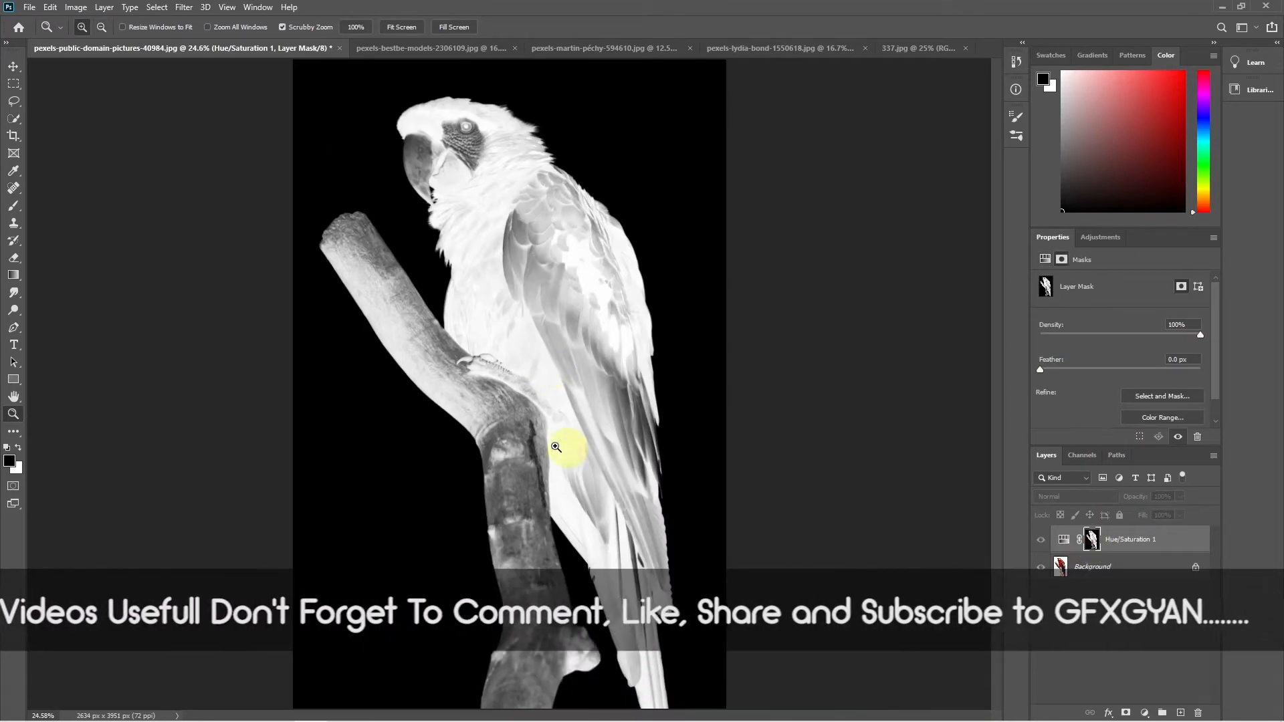
alt+click(1092, 542)
- Set the Hue of the Hue/Saturation adjustment layer to -13
click(1062, 536)
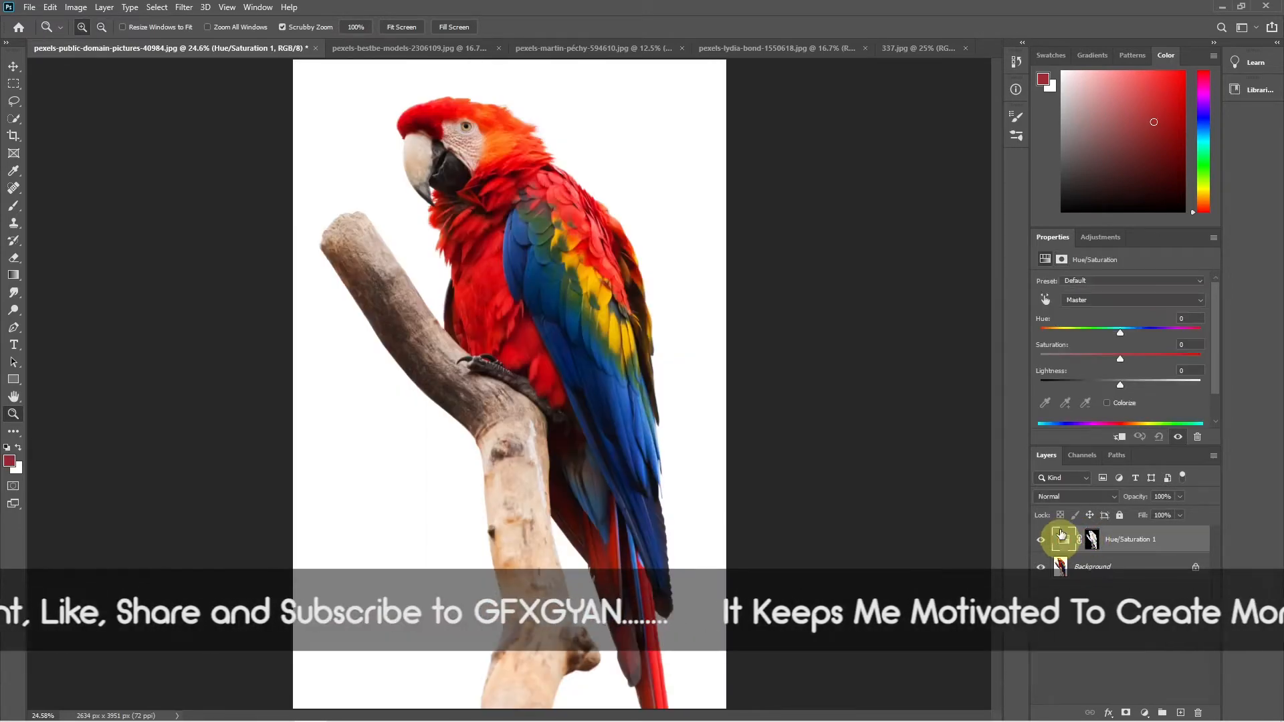
mouse_move(1121, 332)
mouse_down()
mouse_move(1162, 332)
mouse_move(1091, 339)
mouse_move(1132, 329)
mouse_move(1144, 339)
mouse_move(1094, 340)
mouse_move(1167, 341)
mouse_move(1066, 338)
mouse_move(1111, 342)
mouse_up()
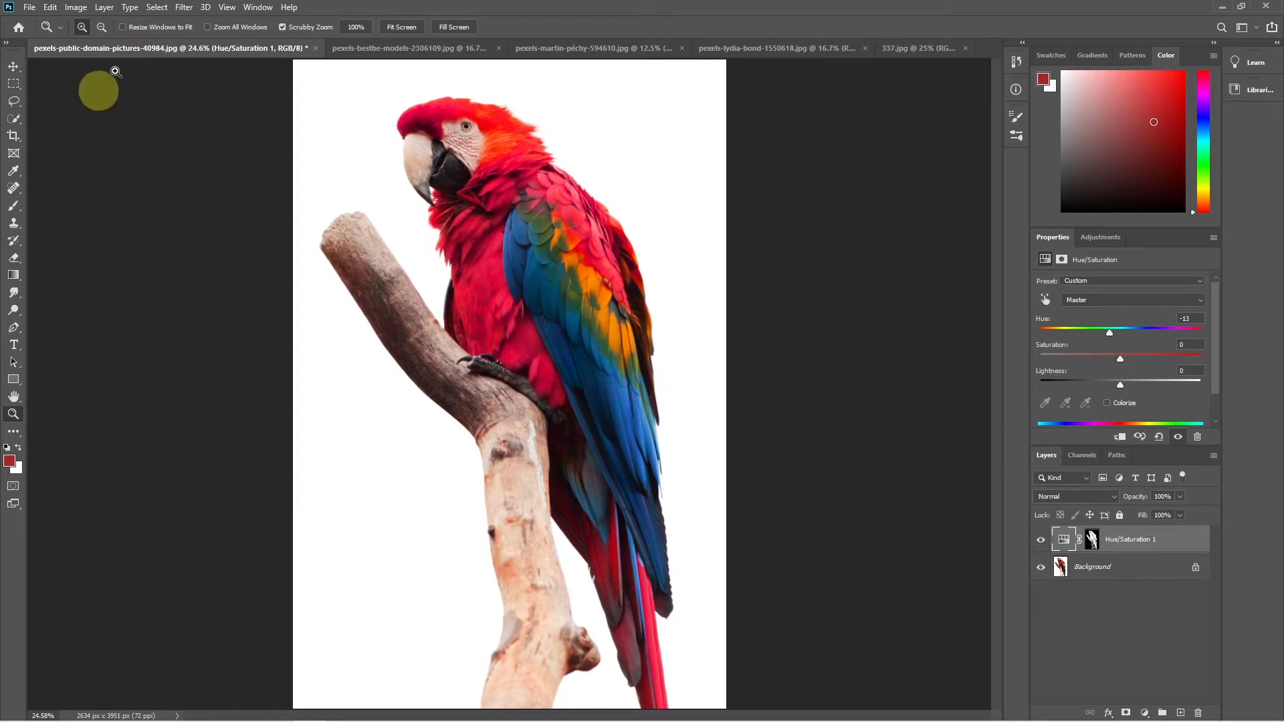
- Check the Blue channel against a canvas preview of the Hue/Saturation layer mask, and select the Background layer
click(1083, 455)
click(1089, 554)
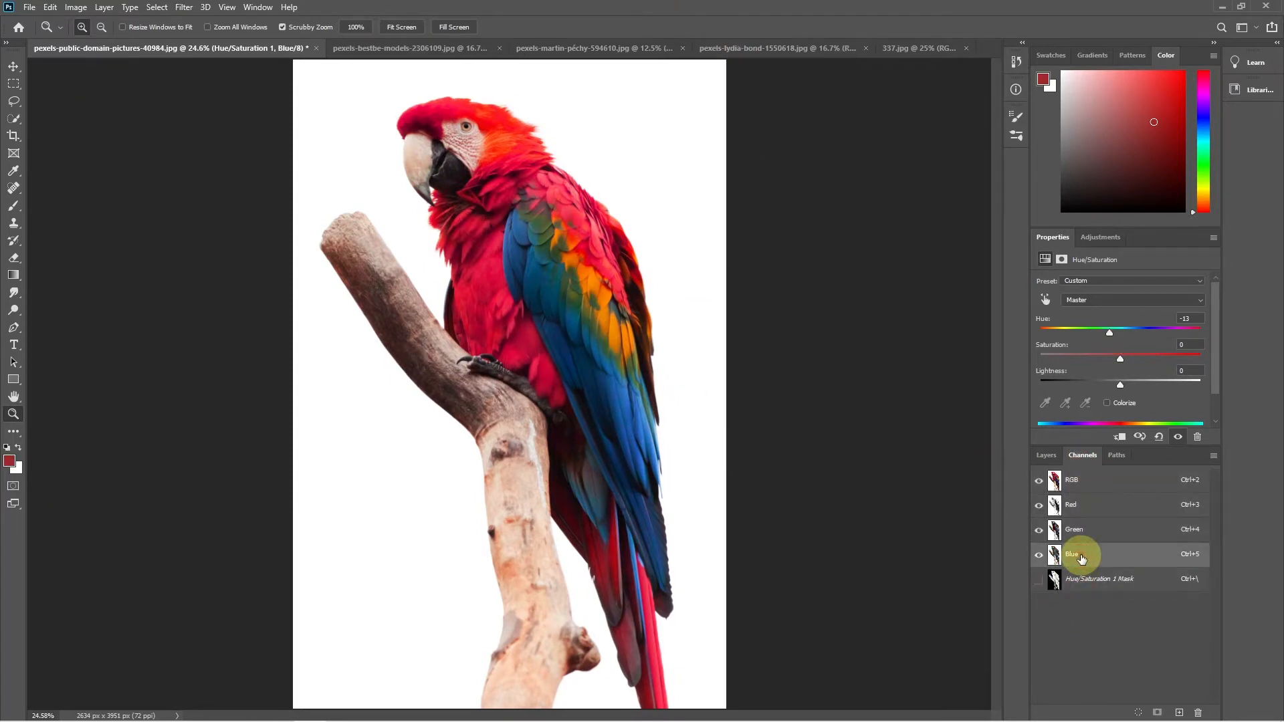
click(1054, 457)
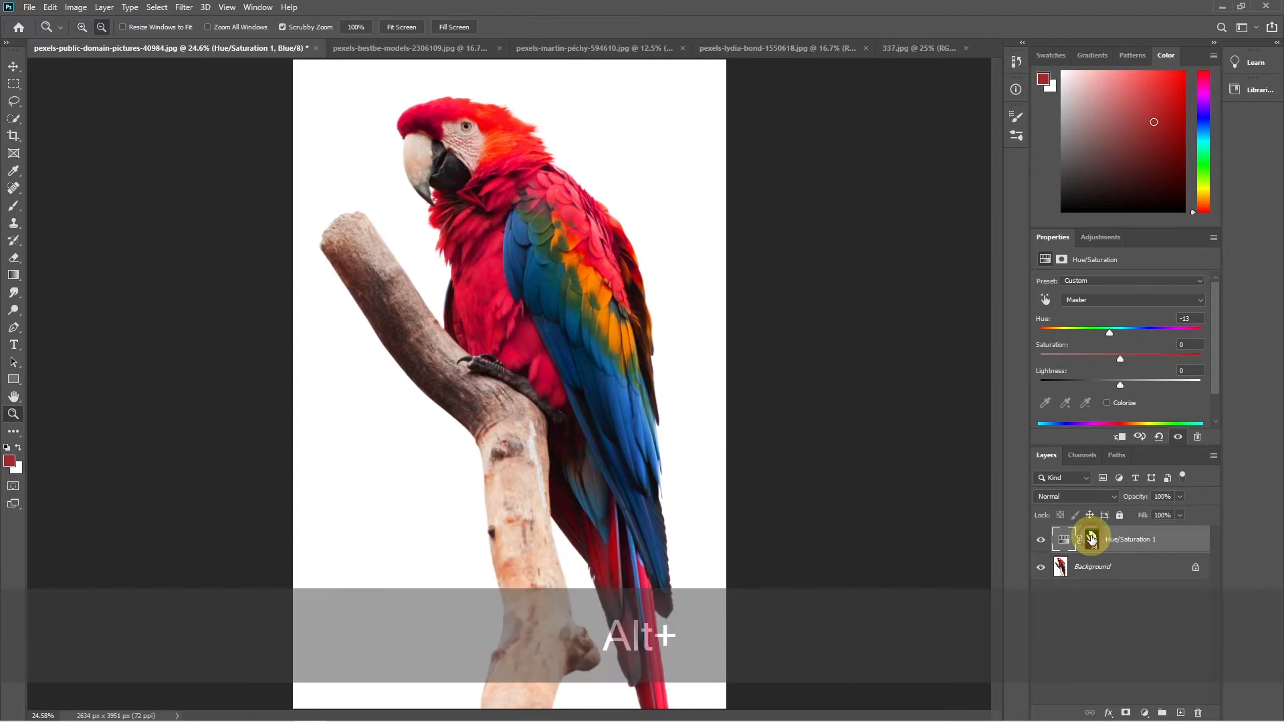
alt+click(1091, 539)
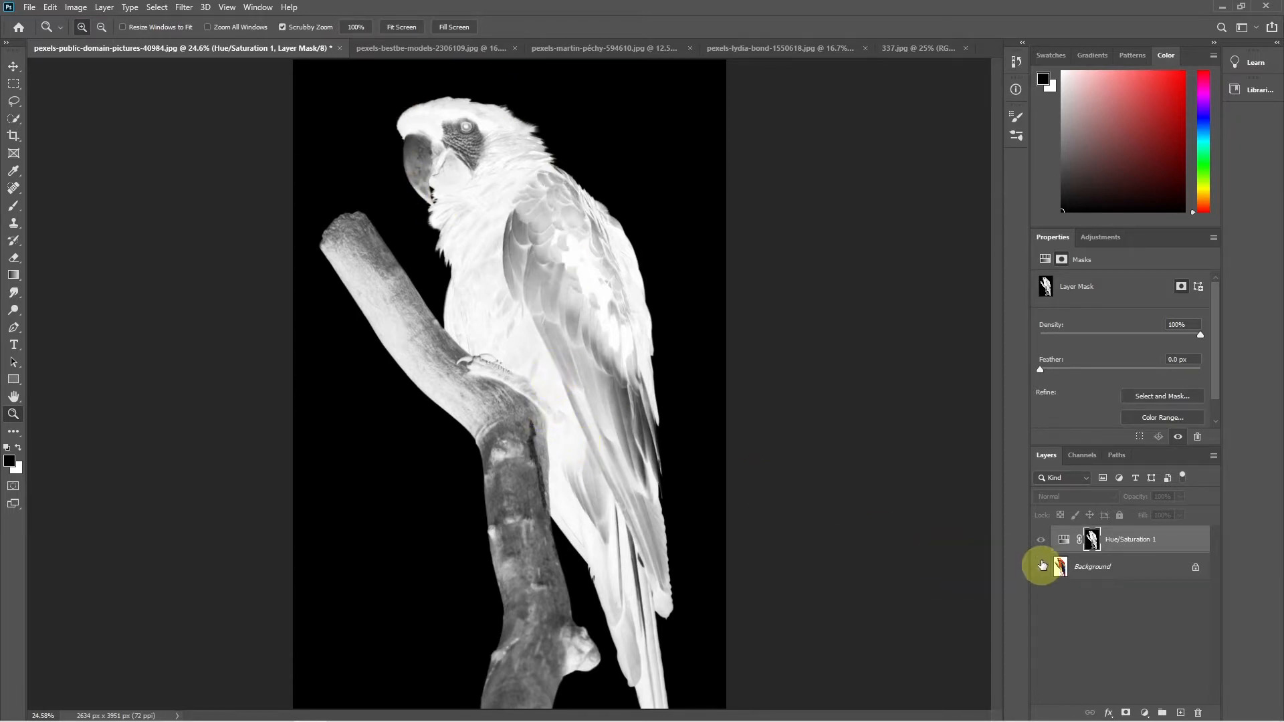
alt+click(1092, 540)
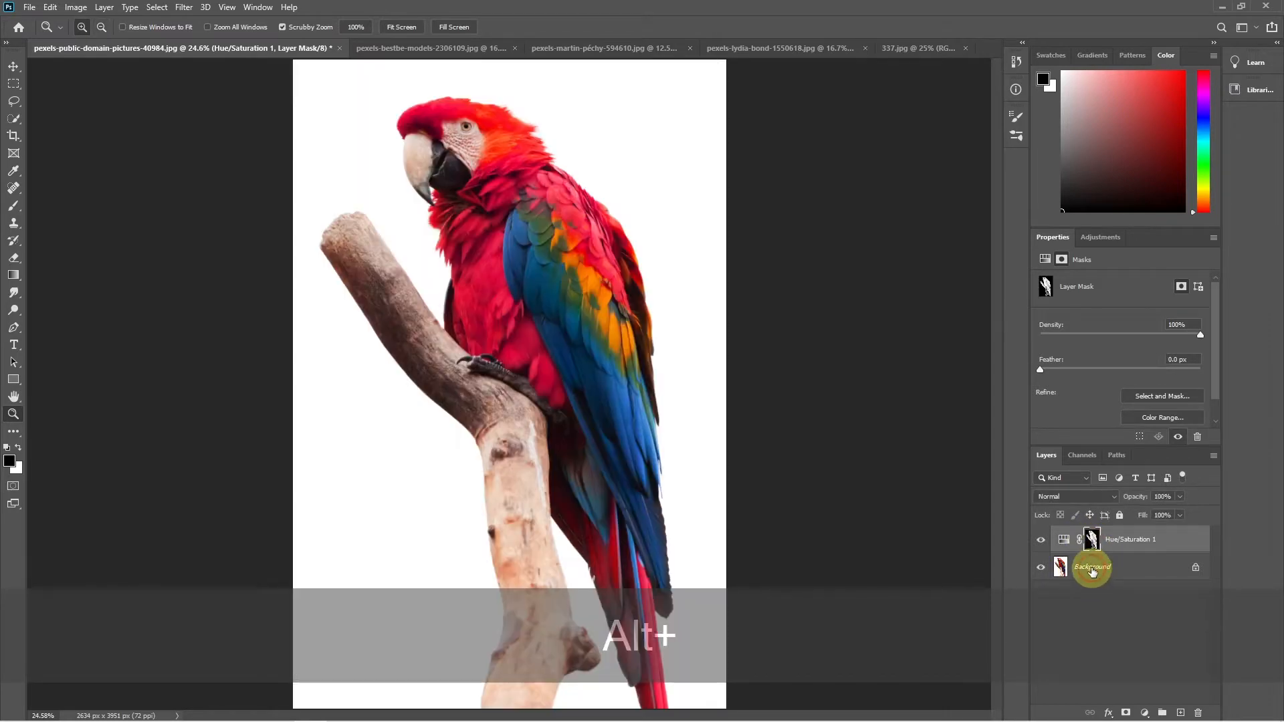
click(1093, 567)
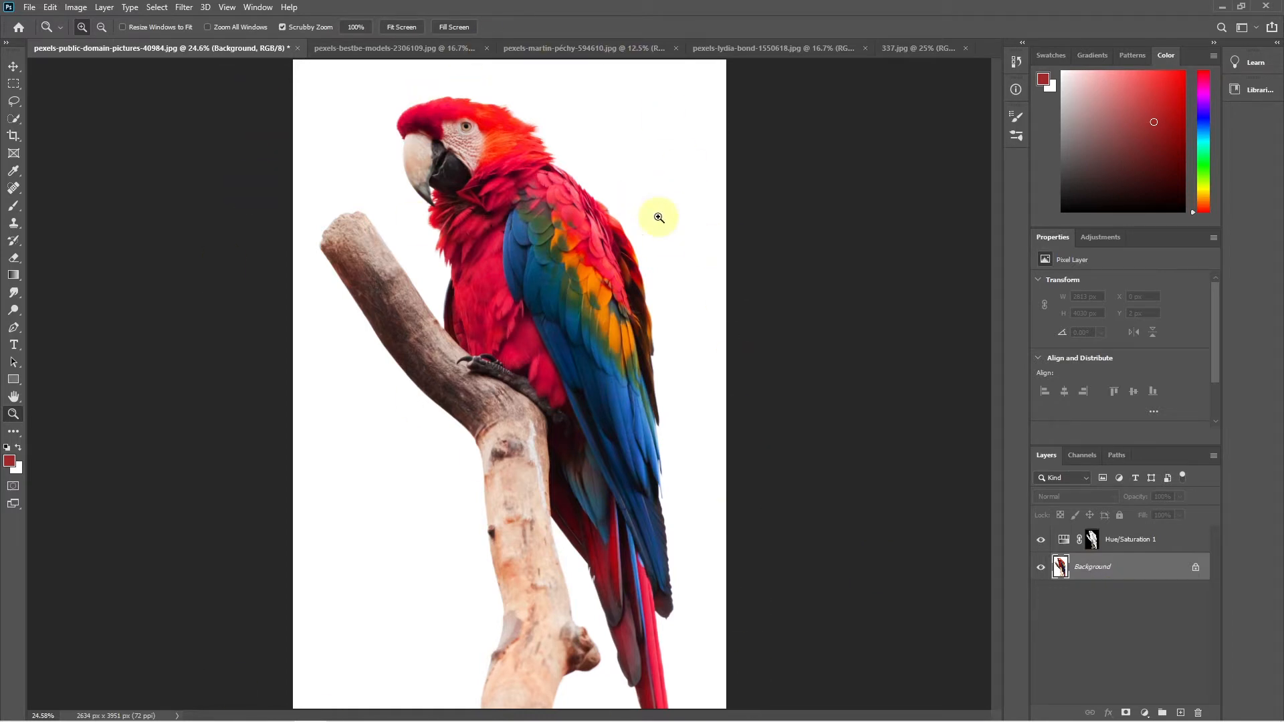
- Unlock the Background layer and copy the Hue/Saturation layer mask onto it
key(ctrl+z)
click(1196, 569)
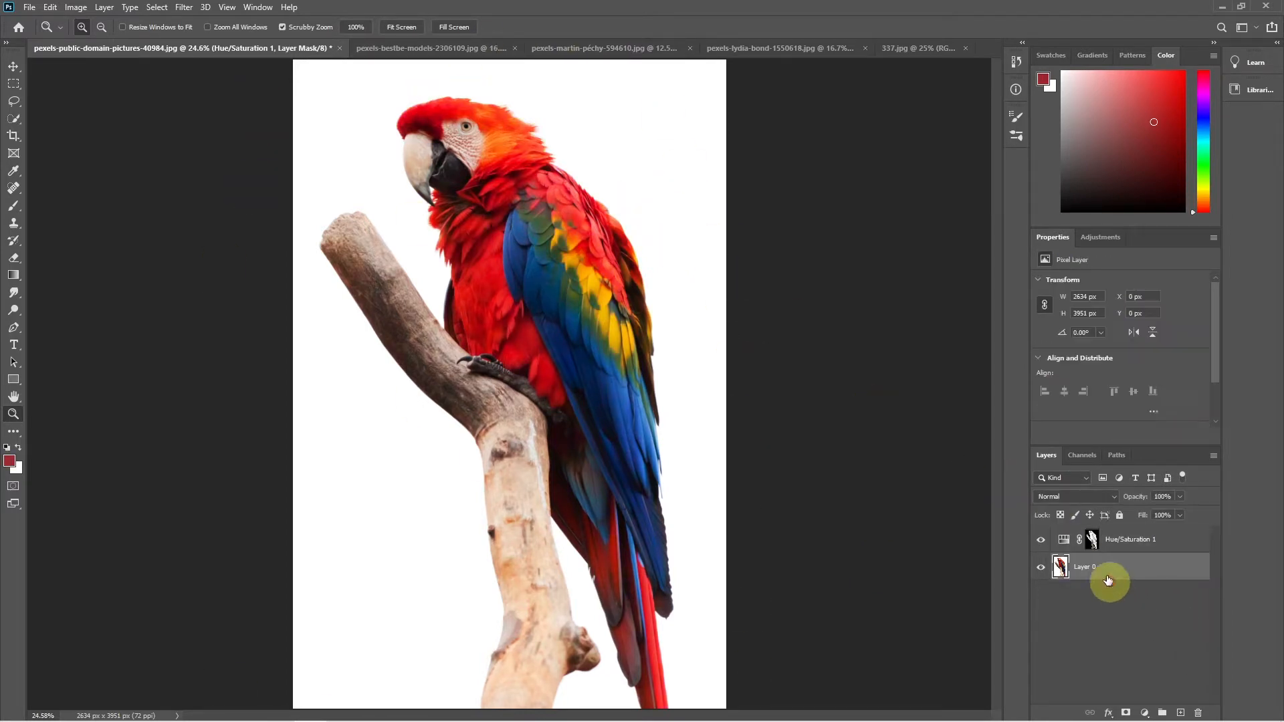
click(1092, 540)
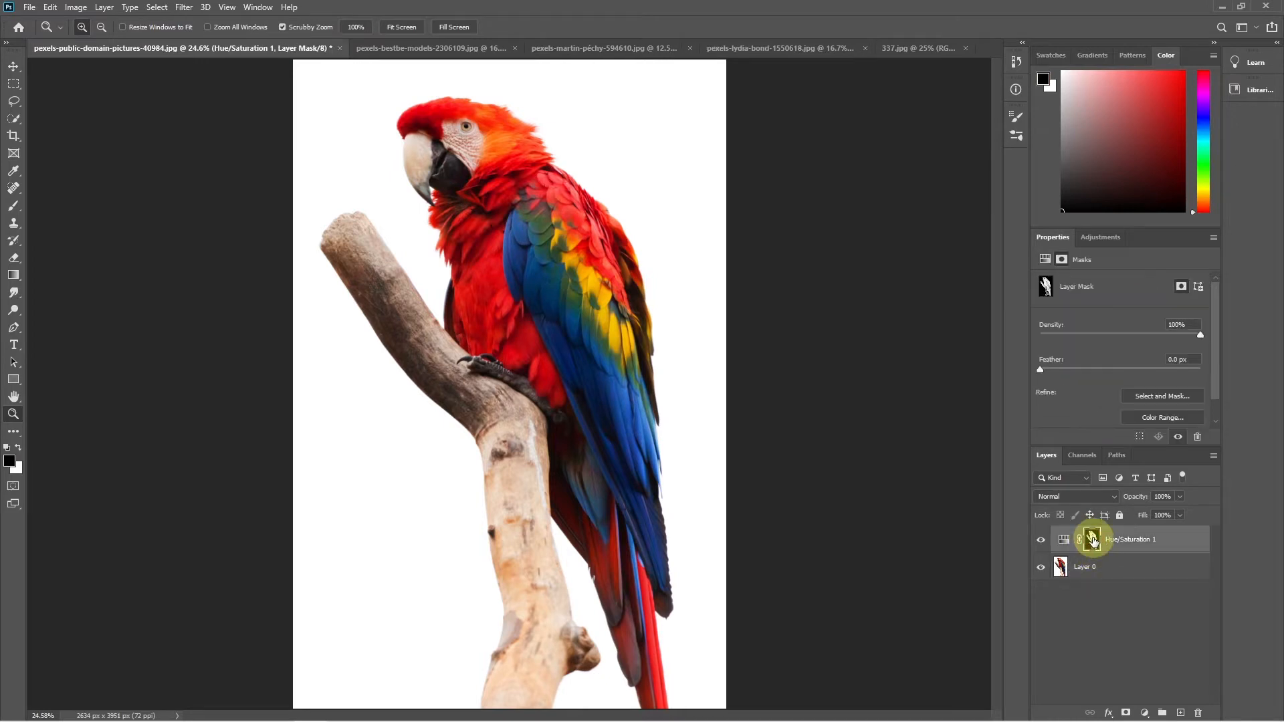
drag(1093, 540, 1090, 567)
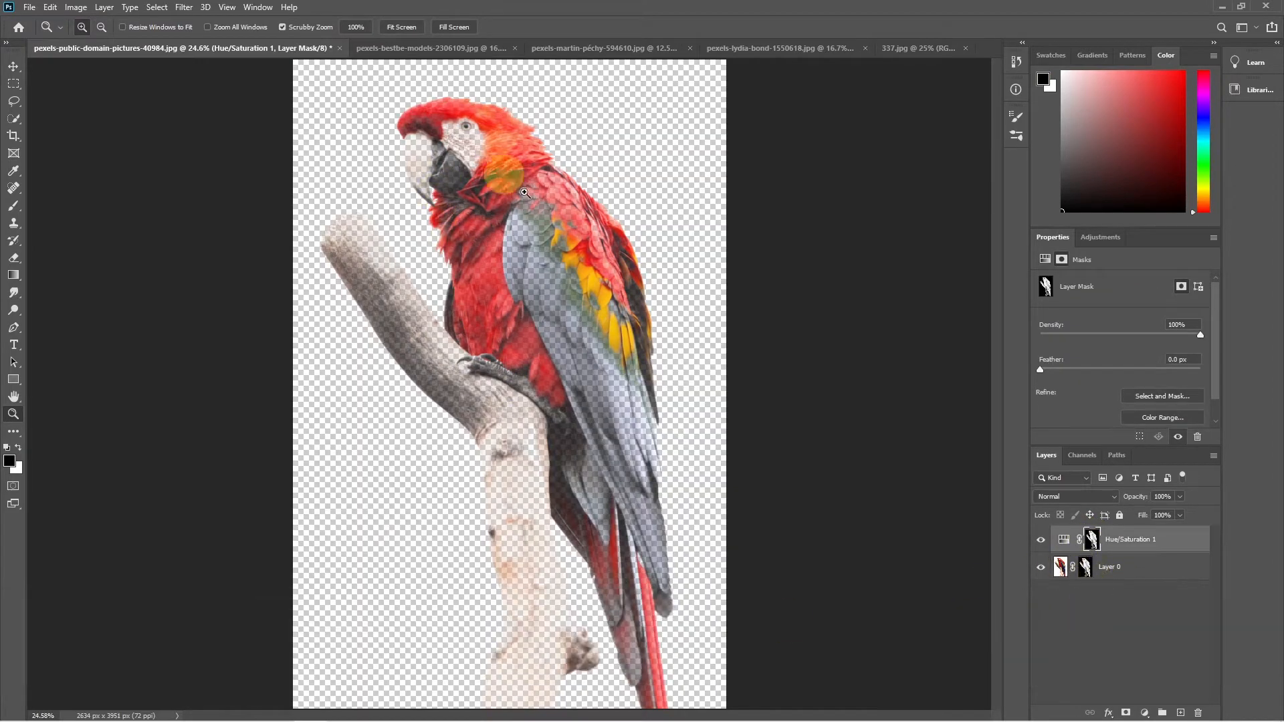
- Examine the partly transparent feathers at 100% and preview Layer 0's mask on the canvas, then return to the image
key(z)
click(535, 243)
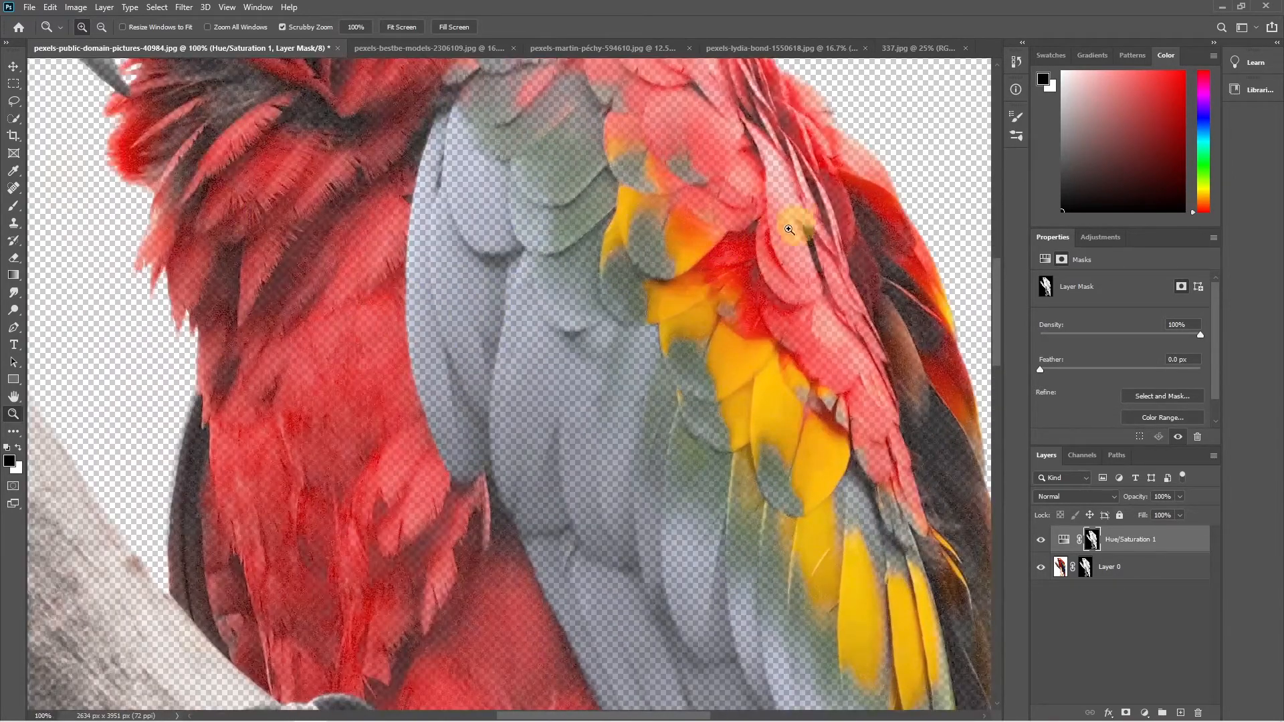
alt+click(1086, 568)
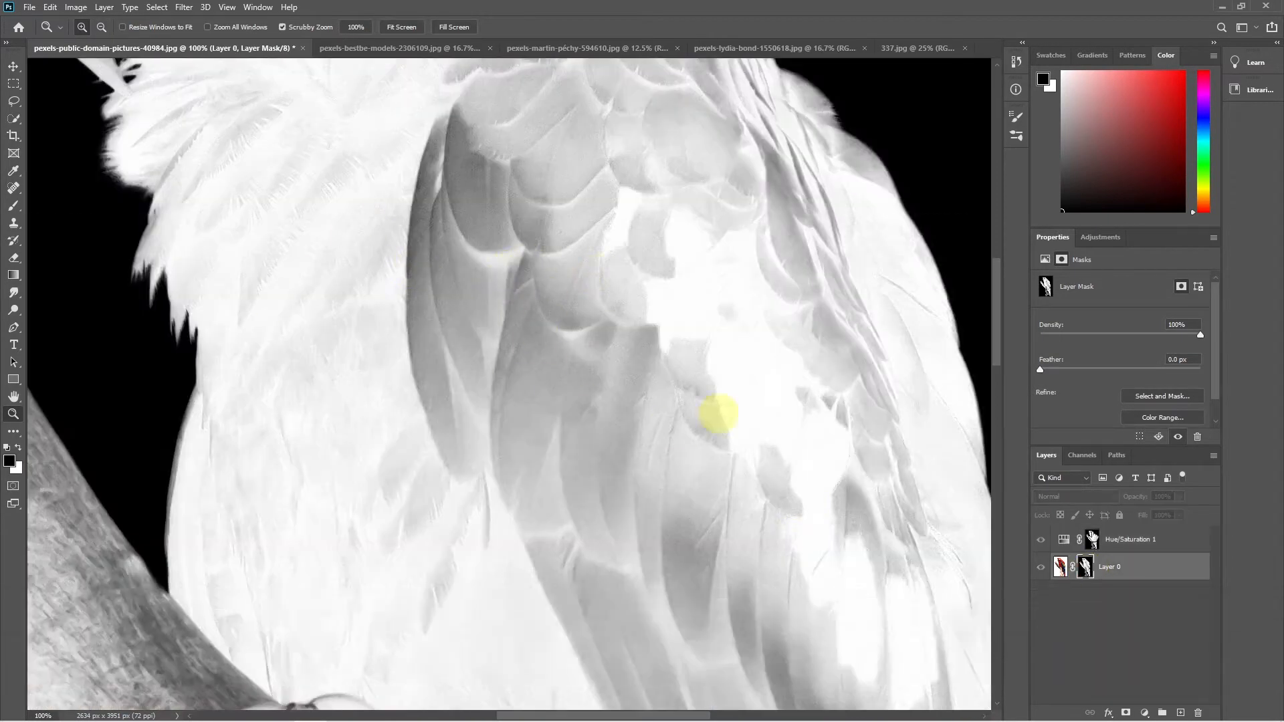
alt+click(1085, 567)
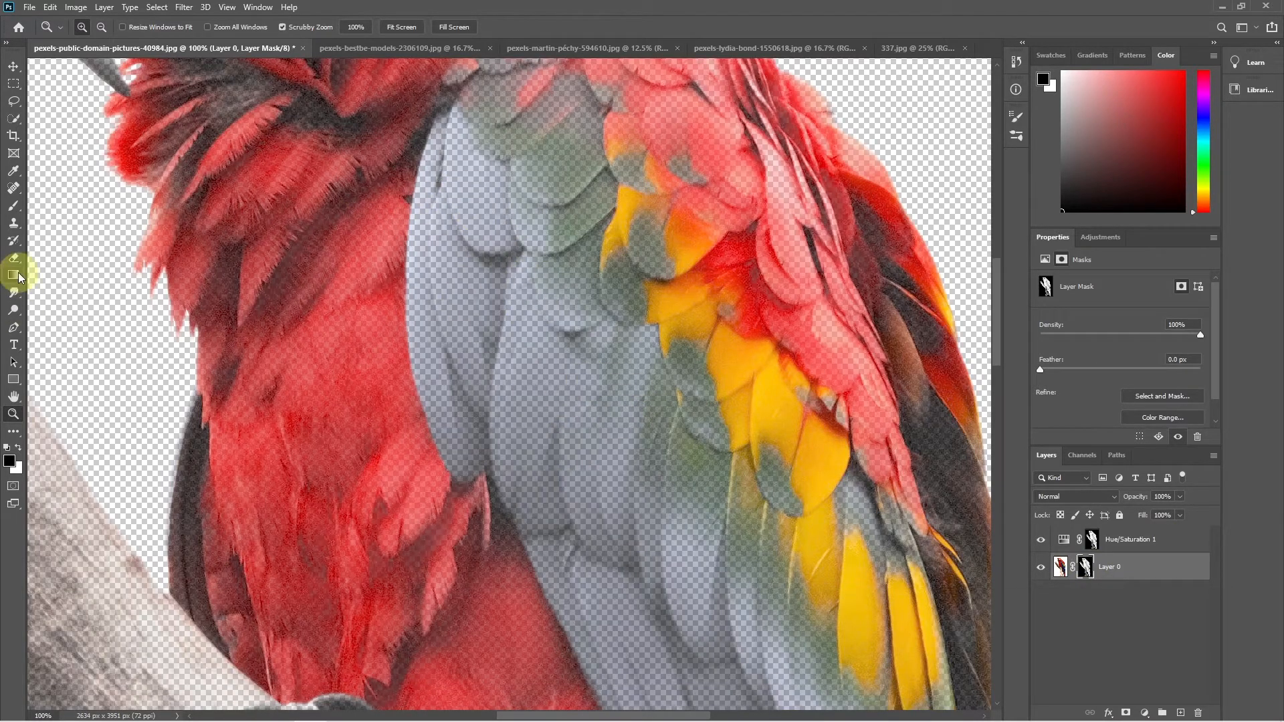
- Paint white over the parrot's body, wing and head on Layer 0's mask with a brush in Normal mode at 15% flow
click(13, 207)
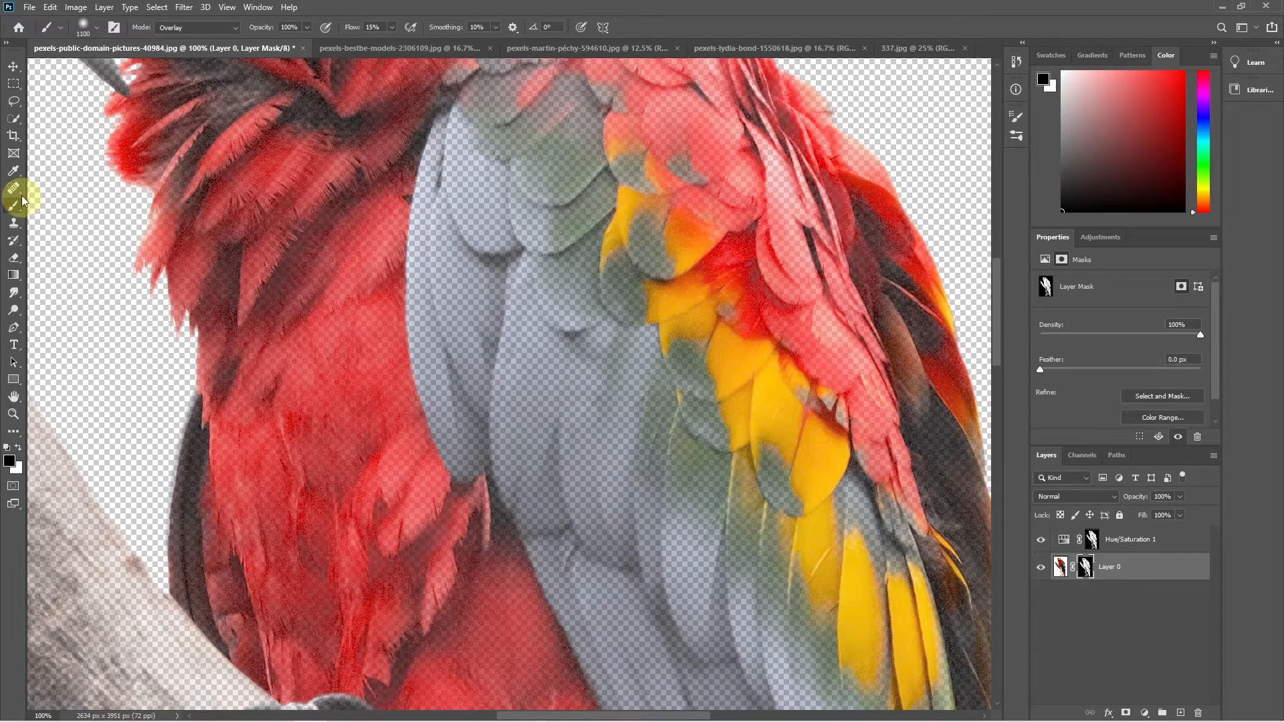
click(200, 27)
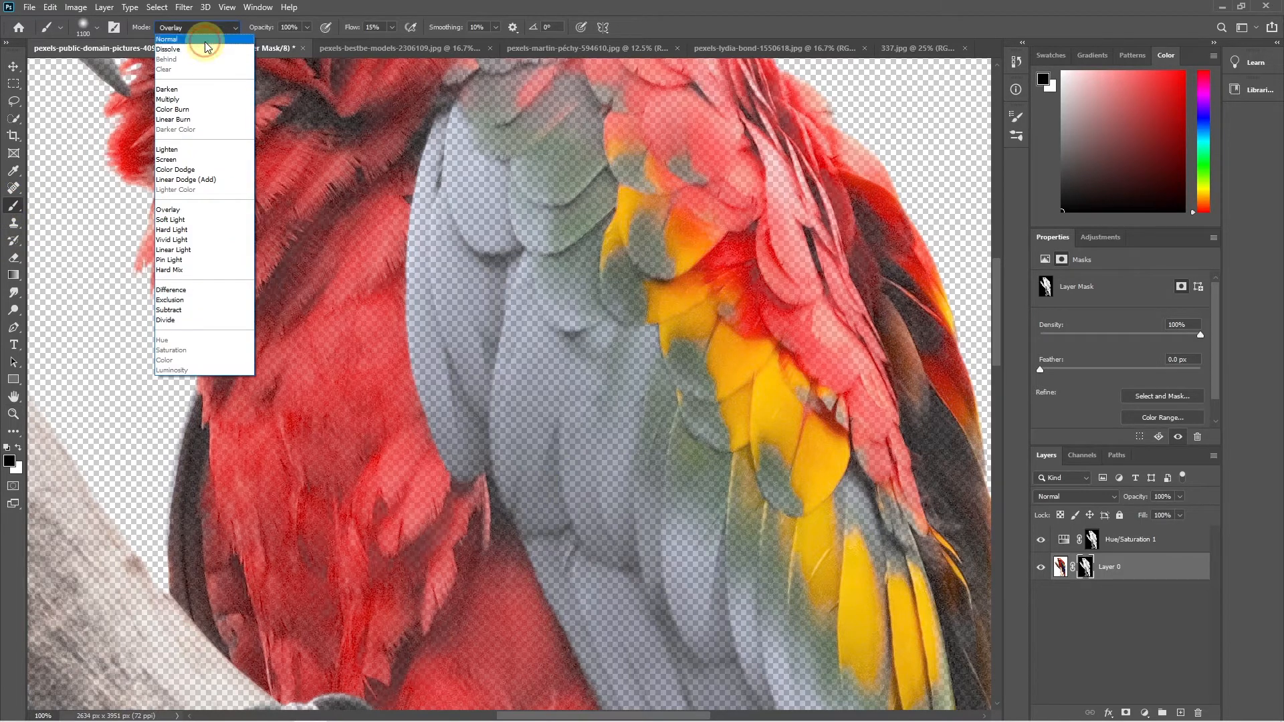
click(201, 40)
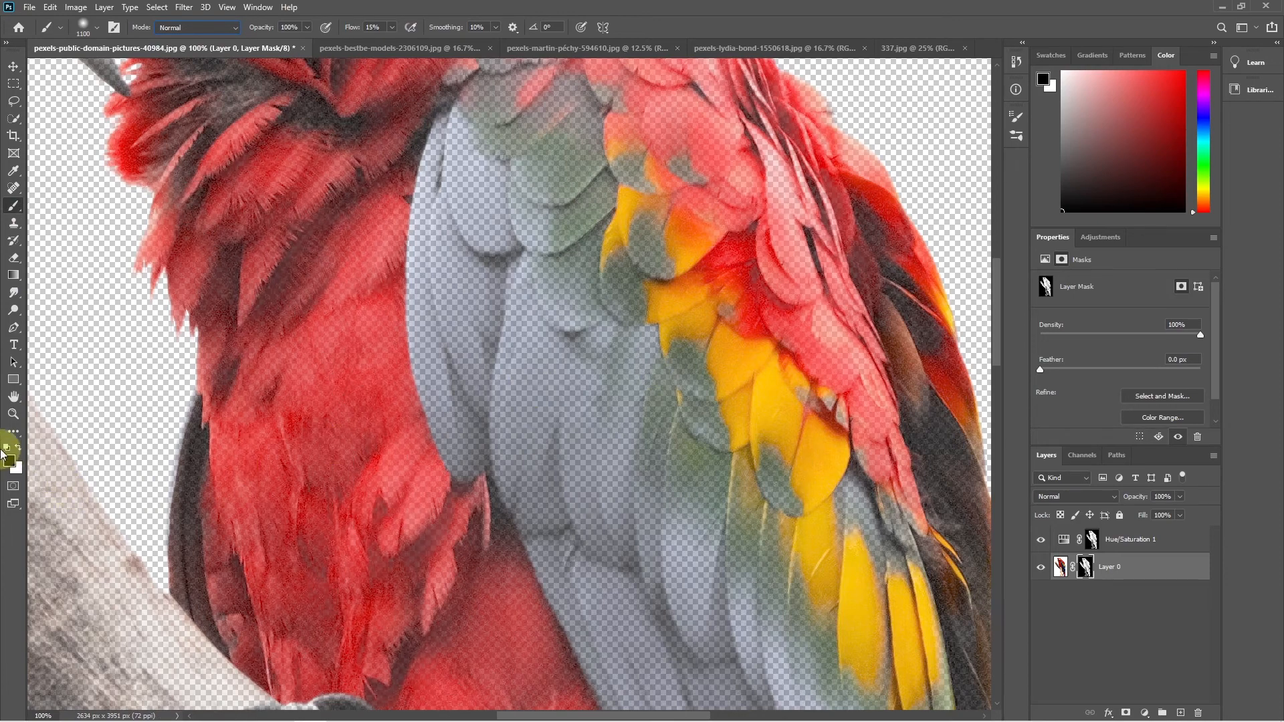
click(20, 447)
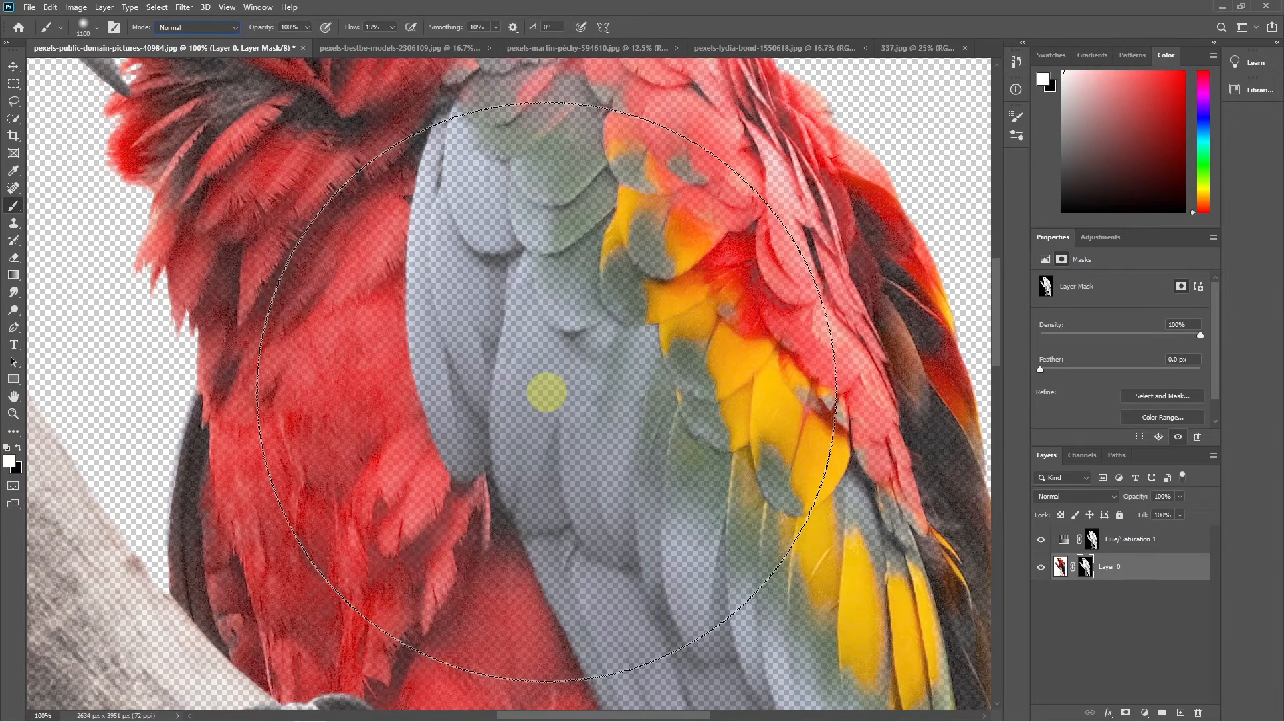
mouse_move(547, 392)
mouse_down()
mouse_move(284, 444)
mouse_move(496, 324)
mouse_move(479, 508)
mouse_move(345, 509)
mouse_move(259, 492)
mouse_up()
drag(272, 439, 296, 358)
mouse_move(510, 244)
mouse_down()
mouse_move(485, 235)
mouse_move(481, 146)
mouse_move(457, 105)
mouse_move(438, 269)
mouse_move(562, 194)
mouse_move(479, 66)
mouse_move(402, 300)
mouse_move(372, 334)
mouse_move(431, 505)
mouse_move(720, 720)
mouse_move(785, 580)
mouse_move(744, 556)
mouse_move(689, 360)
mouse_move(711, 430)
mouse_move(487, 209)
mouse_move(333, 117)
mouse_move(332, 320)
mouse_move(376, 407)
mouse_move(532, 450)
mouse_up()
alt+scroll(532, 450, down, 5)
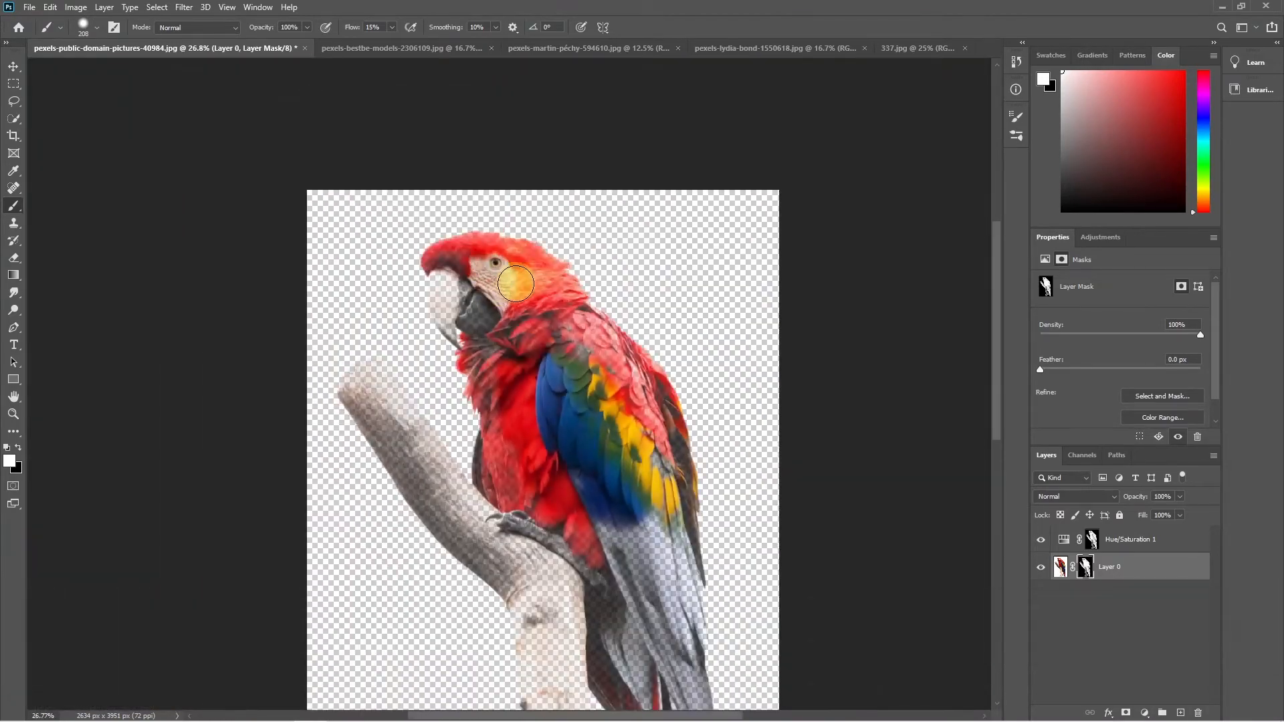
mouse_move(458, 280)
mouse_down()
mouse_move(597, 357)
mouse_move(561, 298)
mouse_move(650, 452)
mouse_move(625, 550)
mouse_move(662, 622)
mouse_up()
- Add a muted red Solid Color fill layer and place it beneath Layer 0
click(1145, 714)
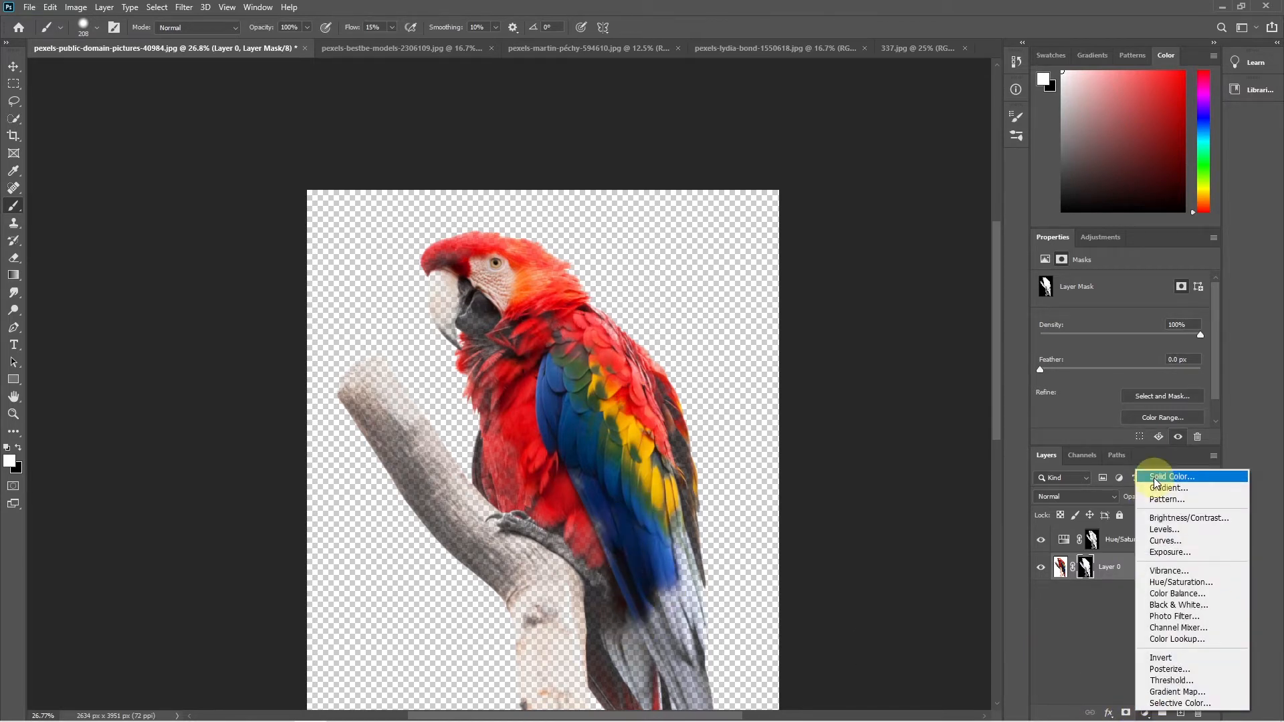
click(1145, 480)
drag(811, 247, 780, 272)
click(1005, 202)
drag(1091, 567, 1141, 607)
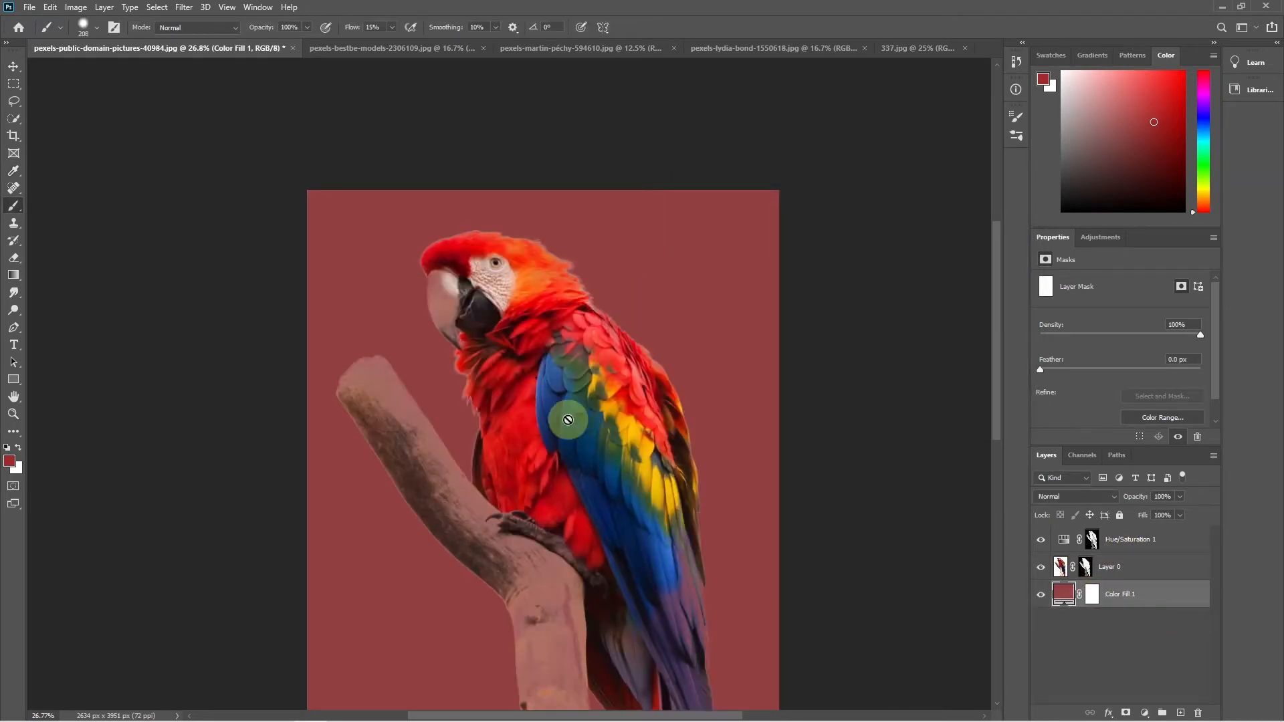
- Examine the cutout edges around the parrot's head against the red background, and look over the selection commands
alt+click(545, 255)
key(z)
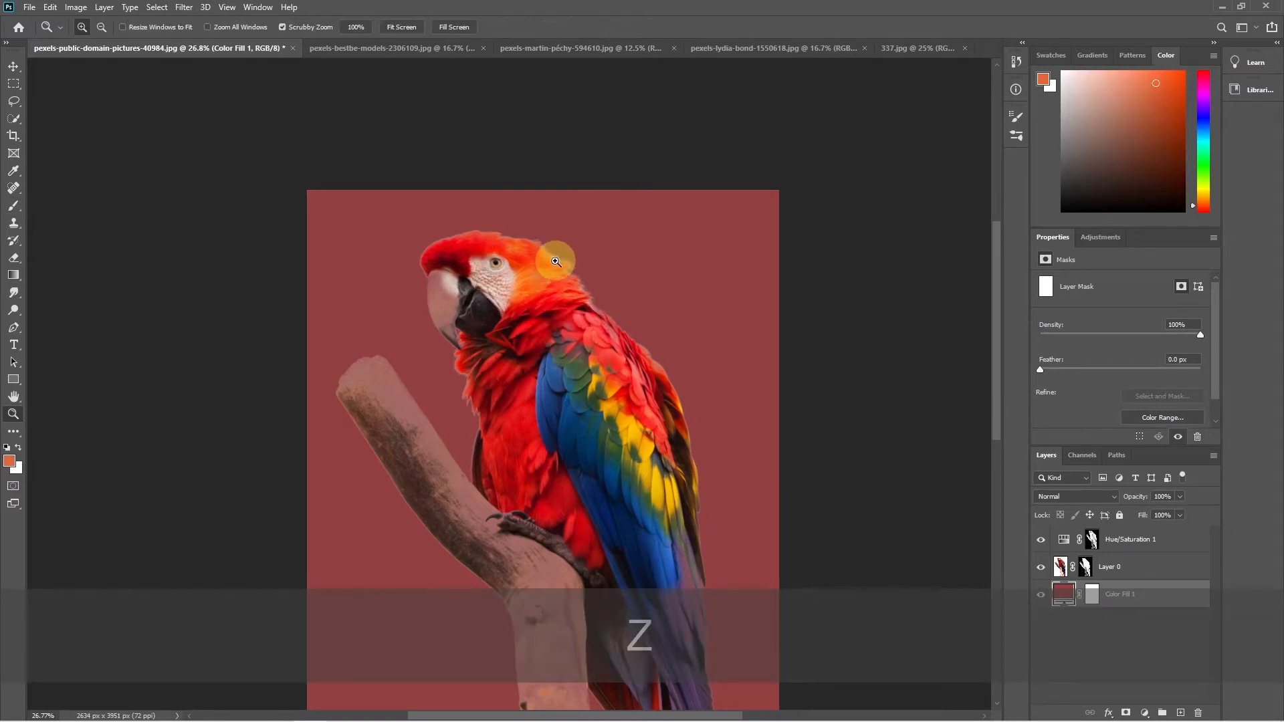
drag(555, 260, 672, 260)
click(574, 265)
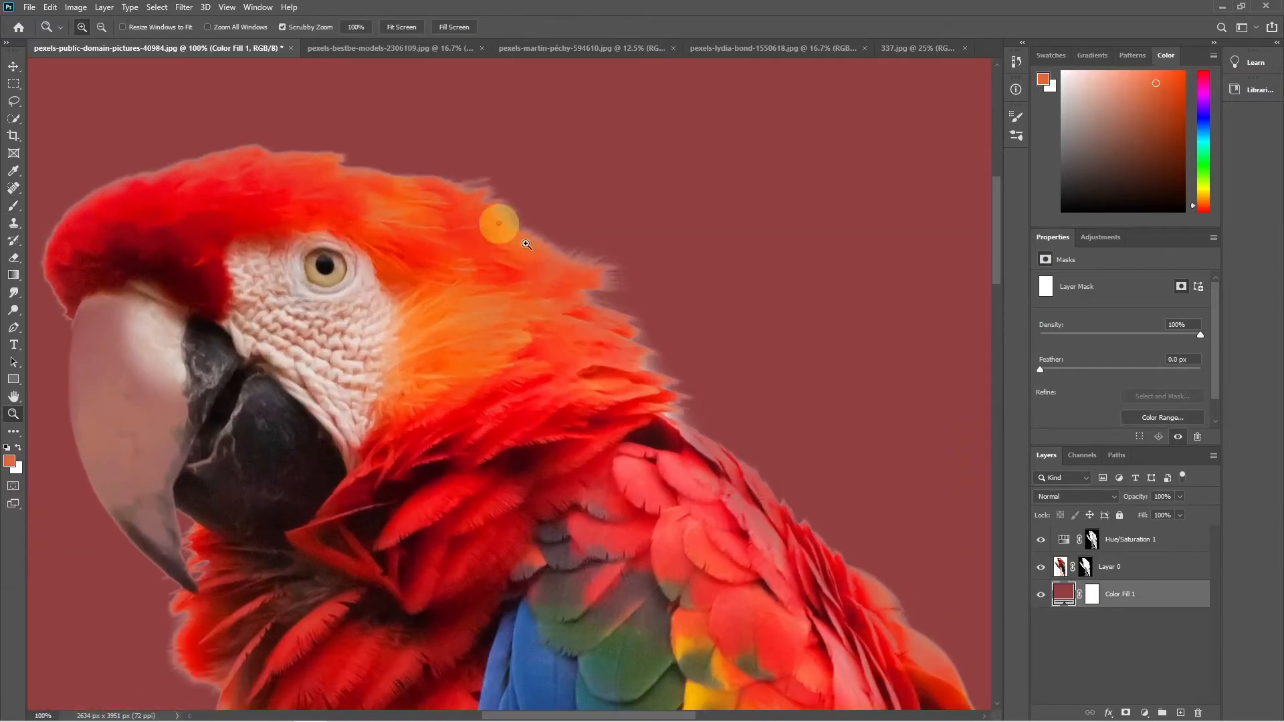
alt+click(597, 389)
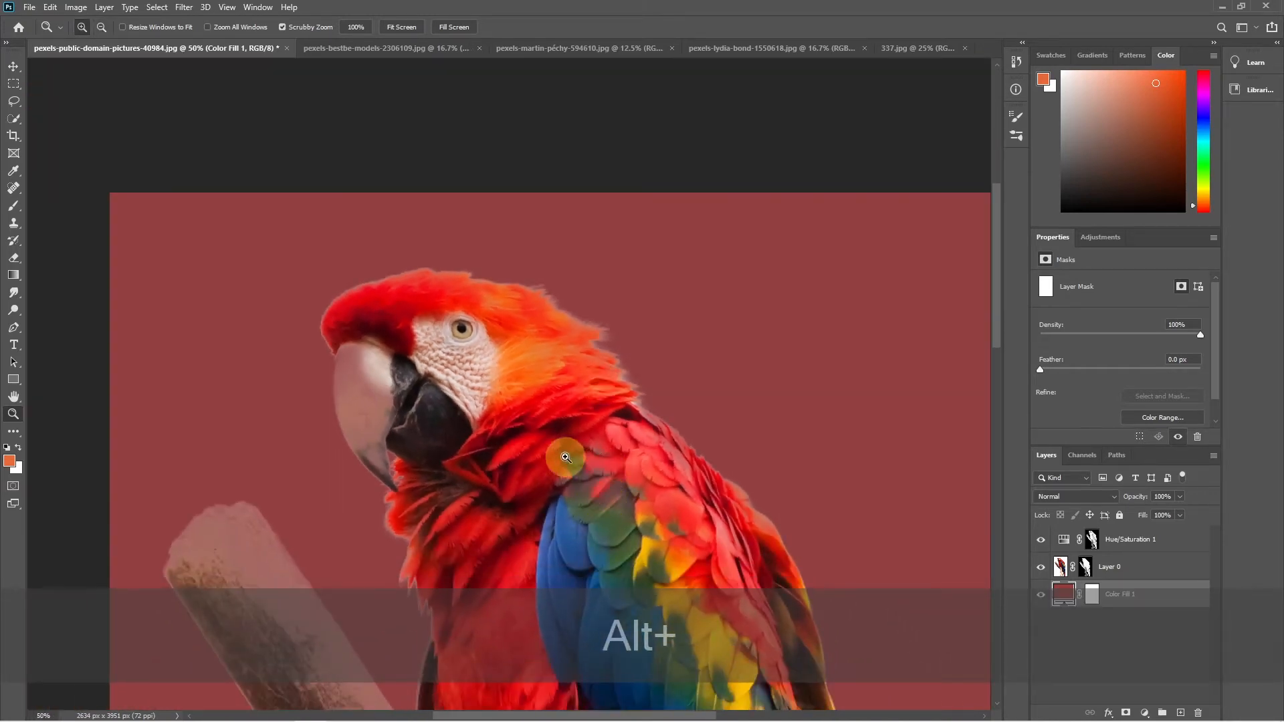
click(159, 8)
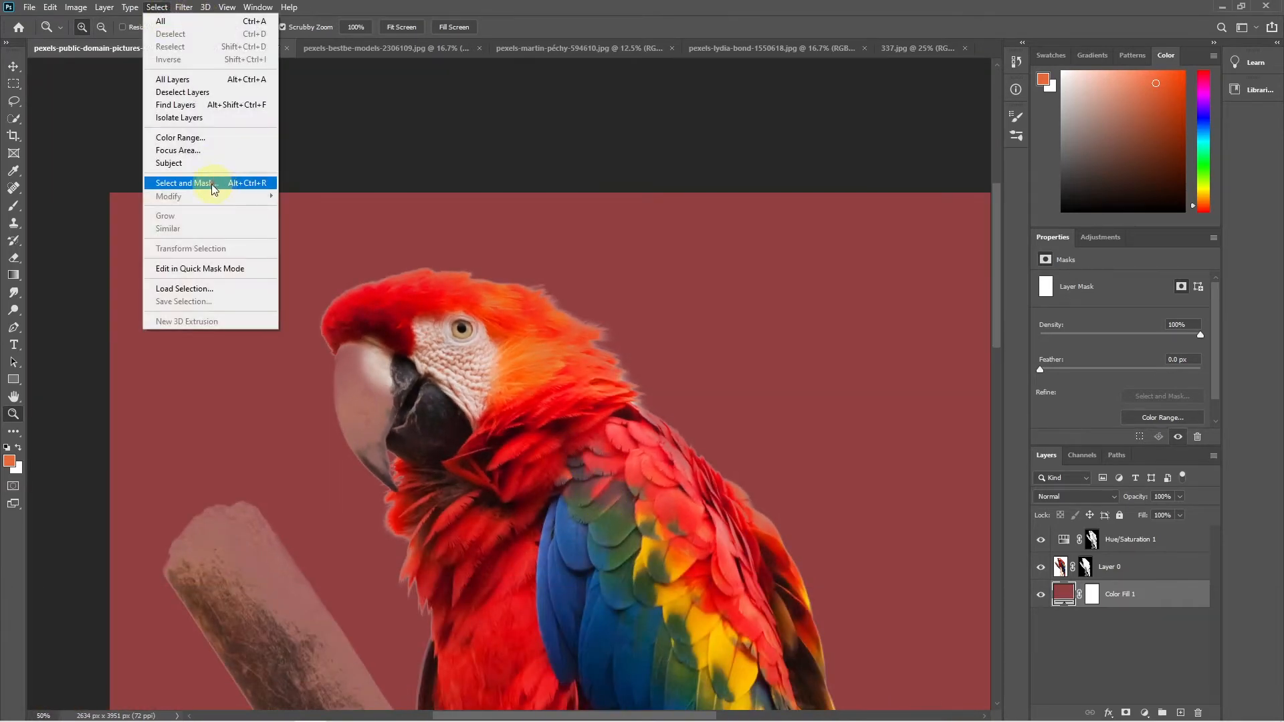
click(590, 6)
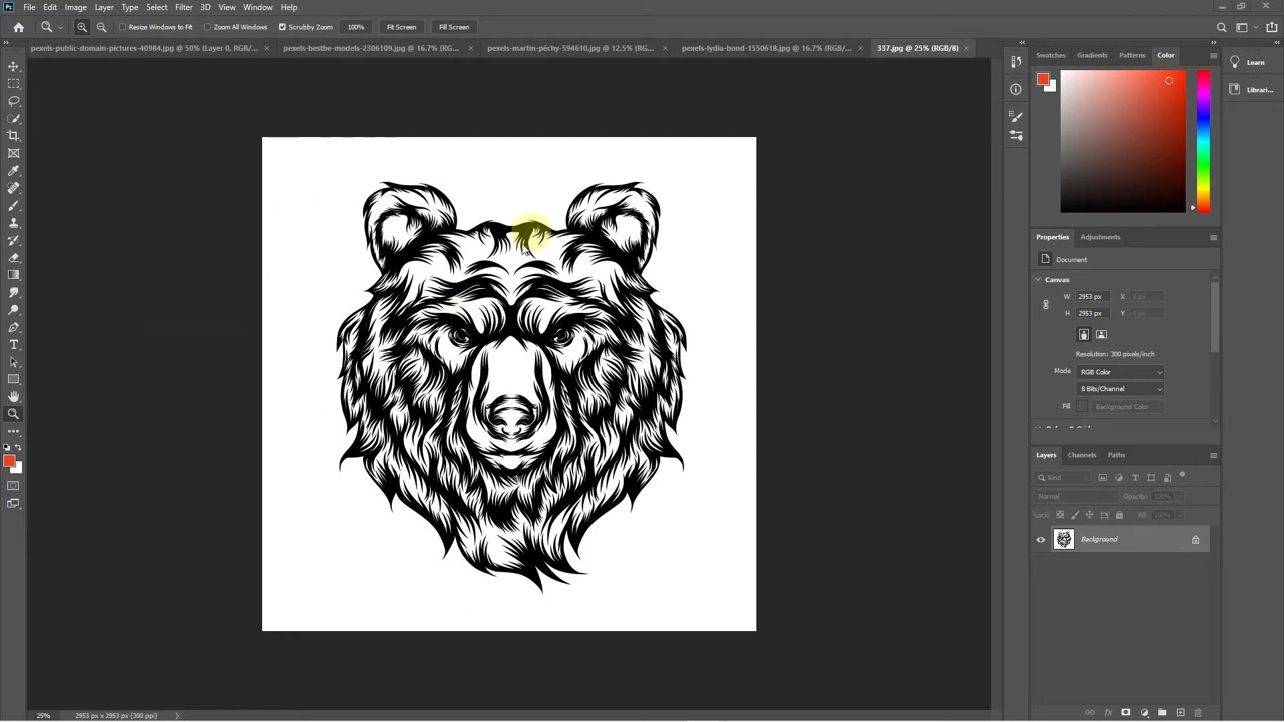
- Compare the Red, Green, Blue and composite RGB channels of the bear artwork in 337.jpg
scroll(560, 386, up, 1)
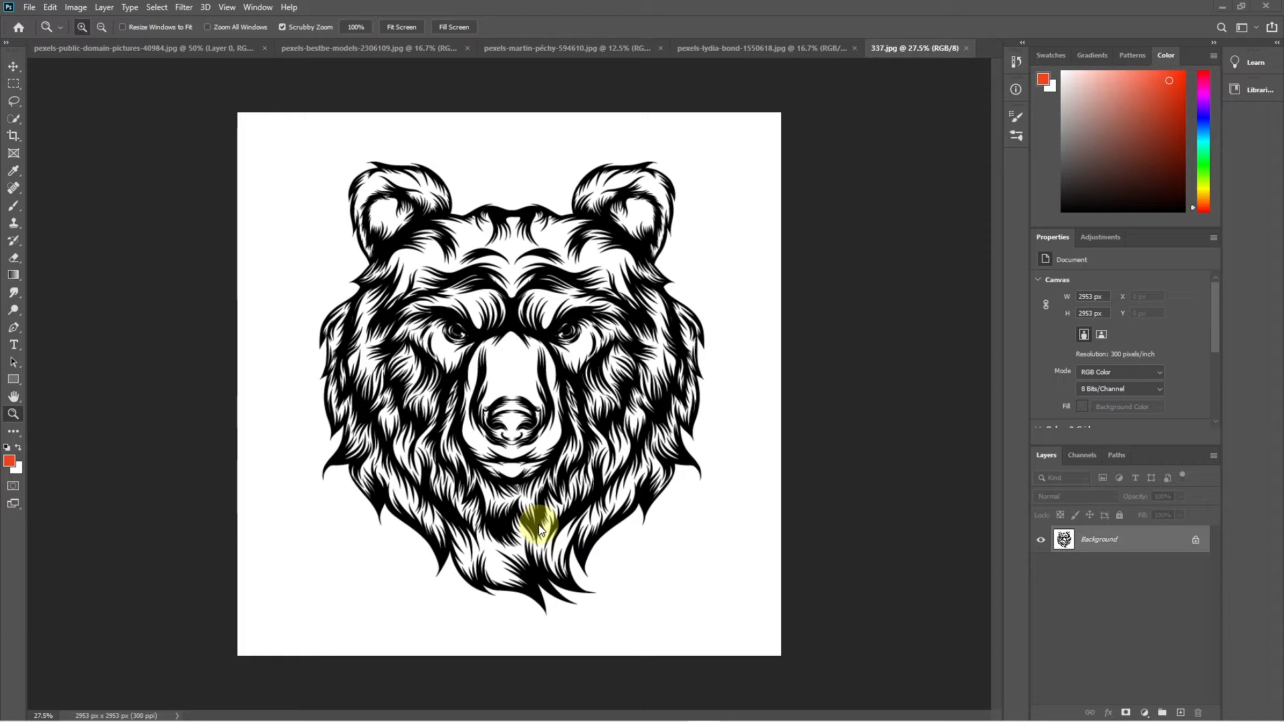
click(1076, 462)
click(1093, 554)
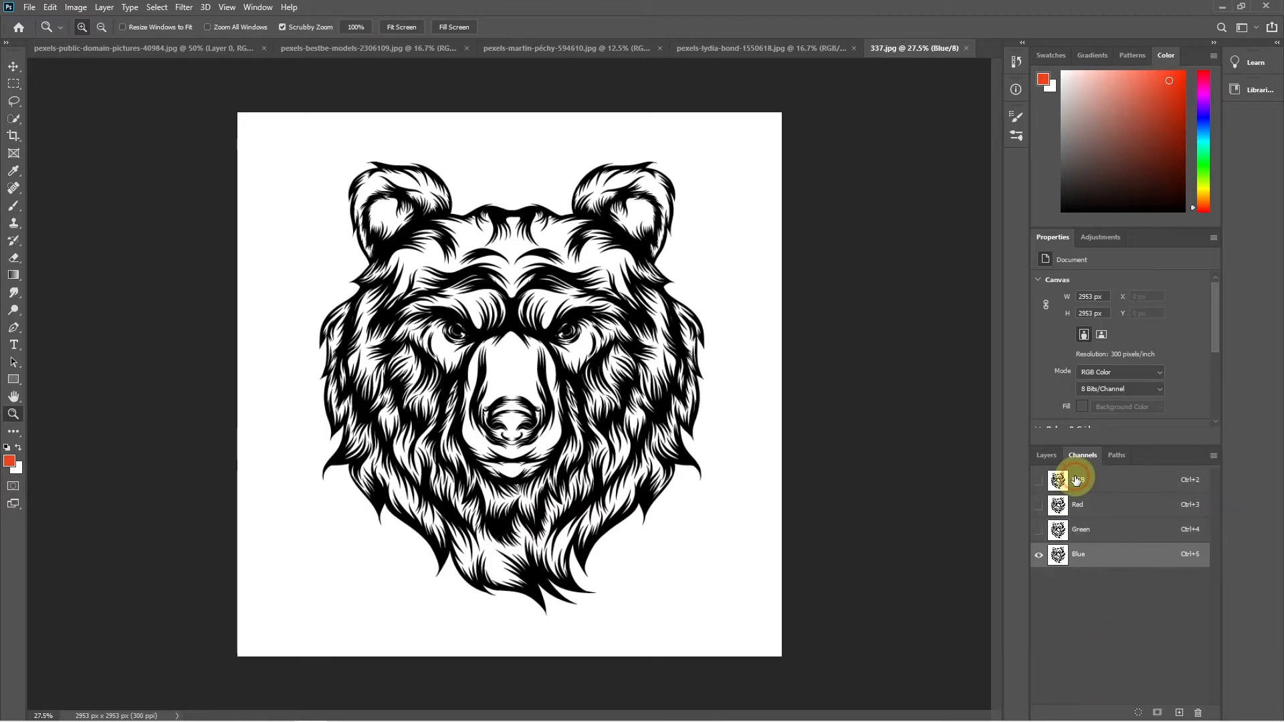
click(1076, 480)
click(1088, 507)
click(1087, 531)
click(1085, 561)
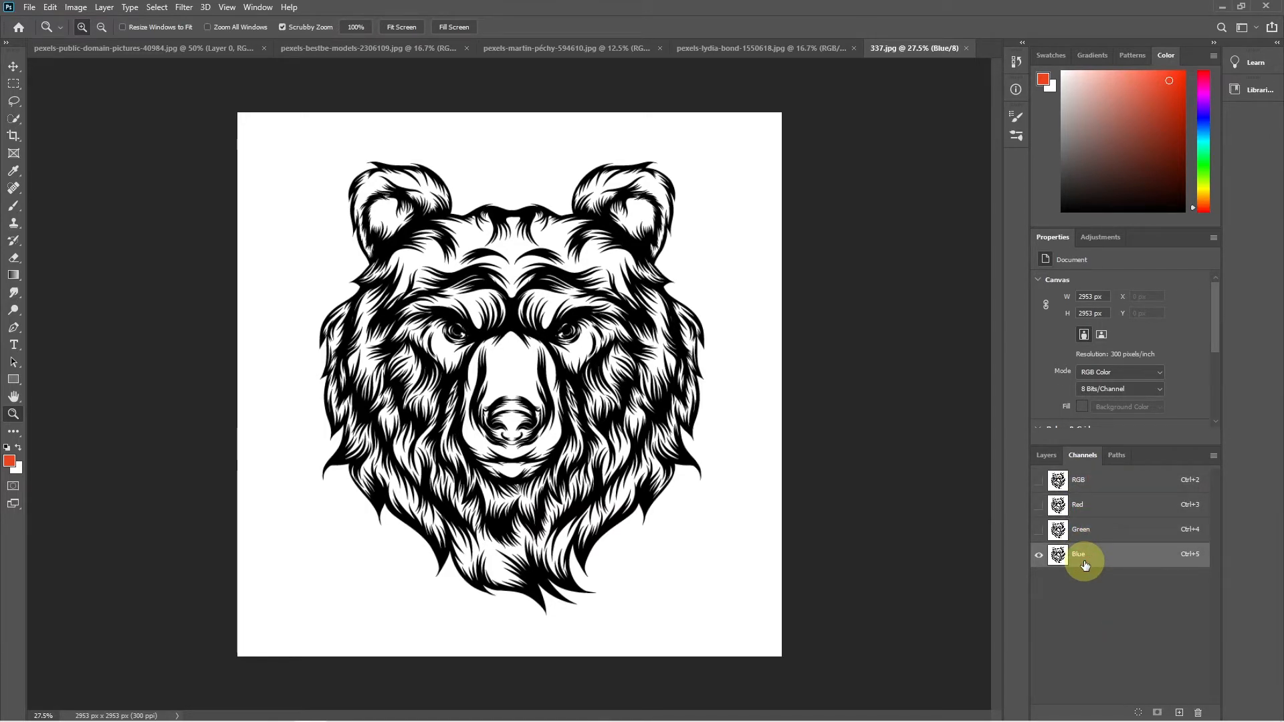
click(1097, 486)
click(1090, 509)
click(1090, 530)
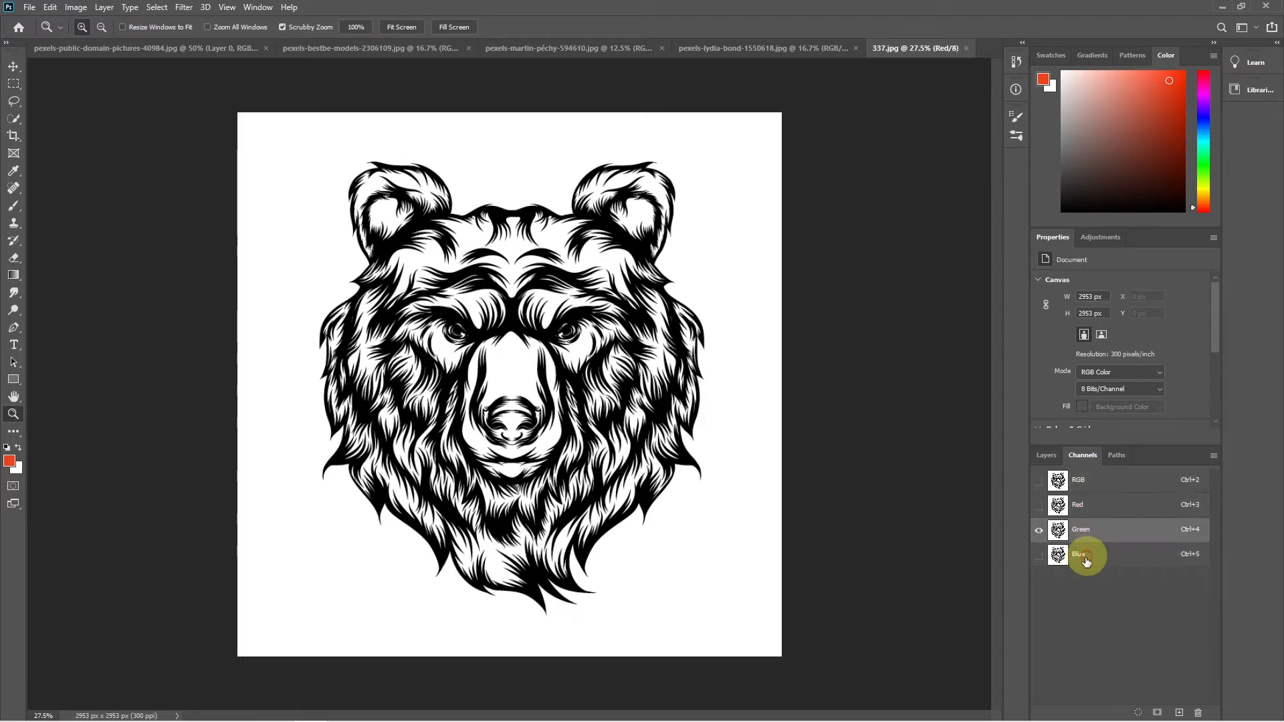
click(1081, 553)
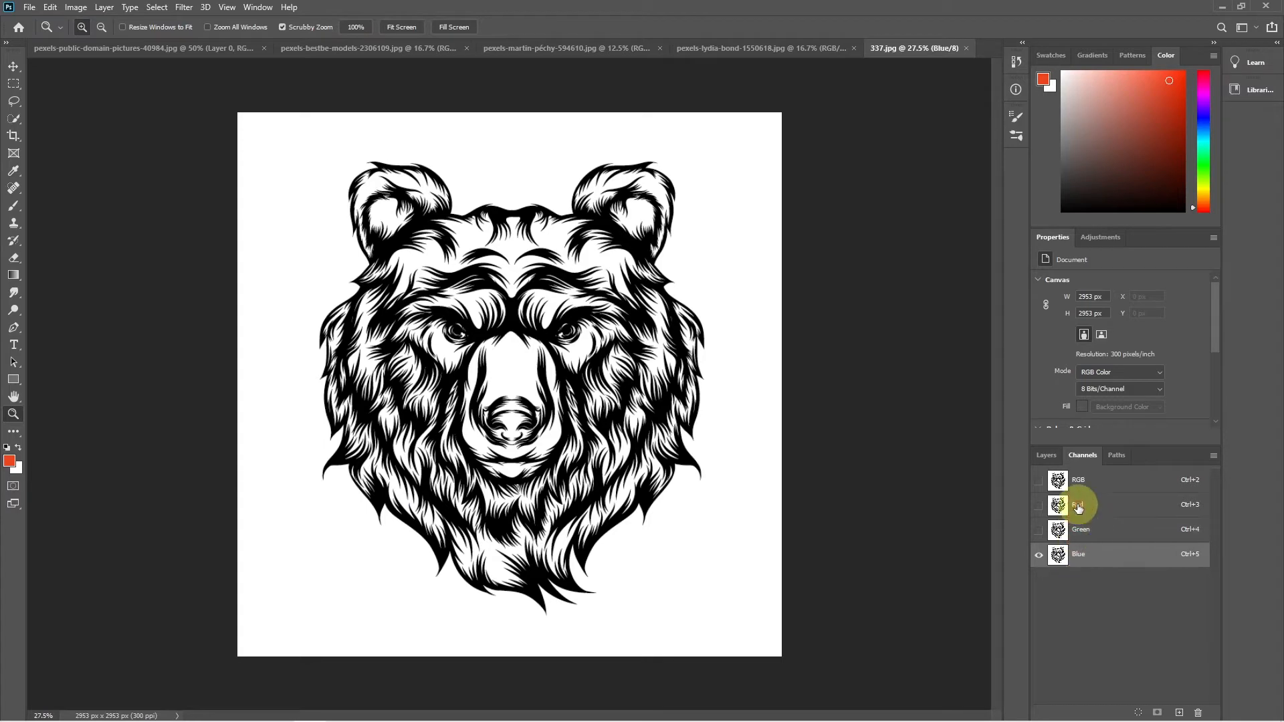
click(1080, 486)
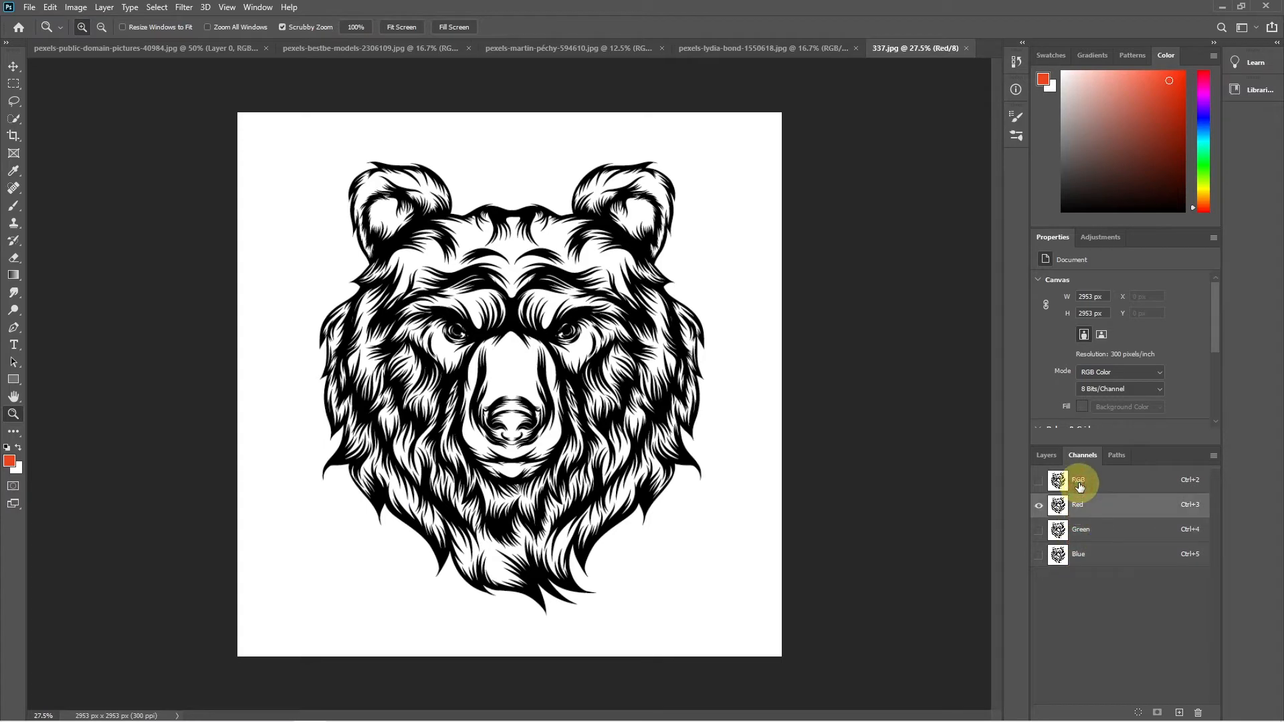
- Switch to the parrot document, compare its individual colour channels, and return to the composite RGB view
click(76, 48)
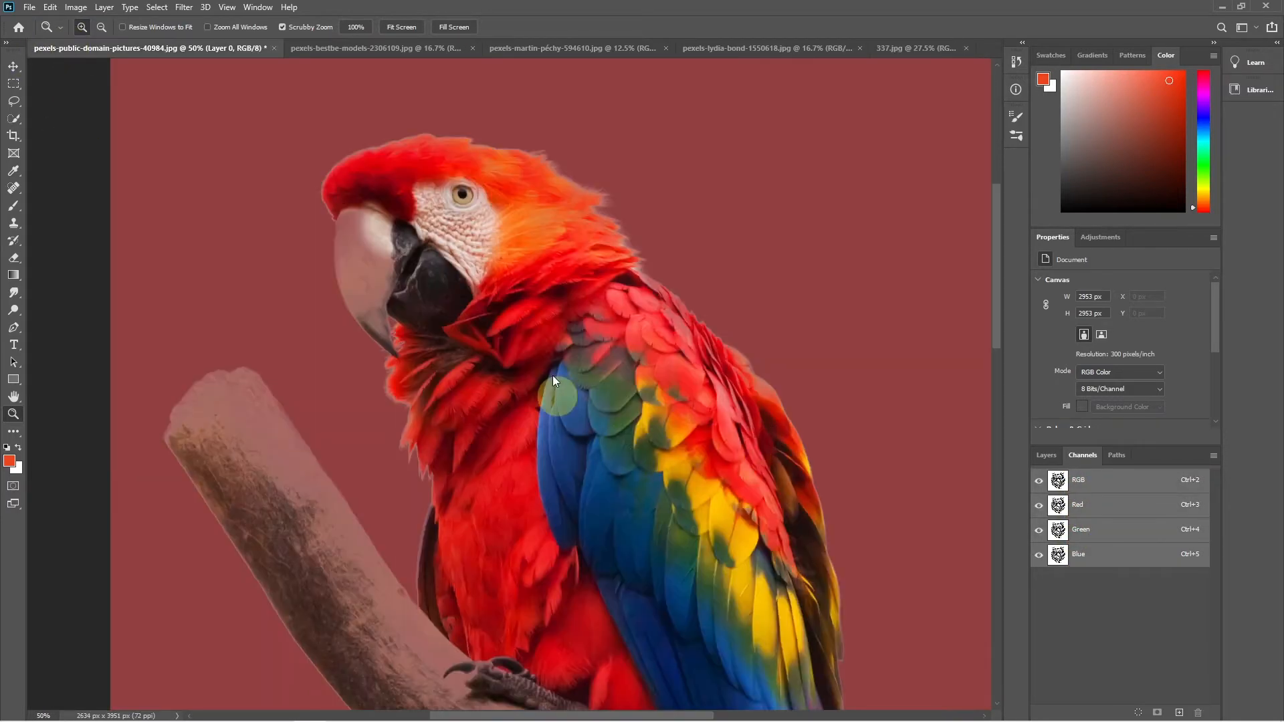
click(1083, 516)
click(1078, 530)
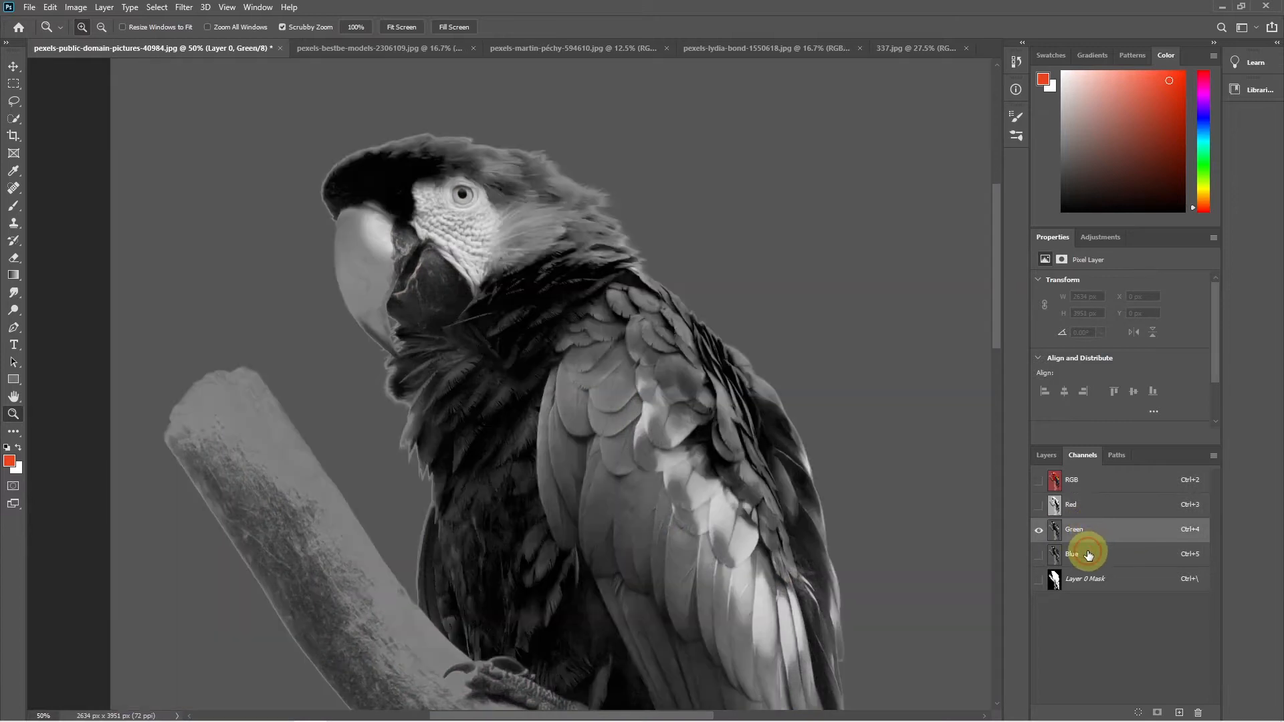
click(1075, 554)
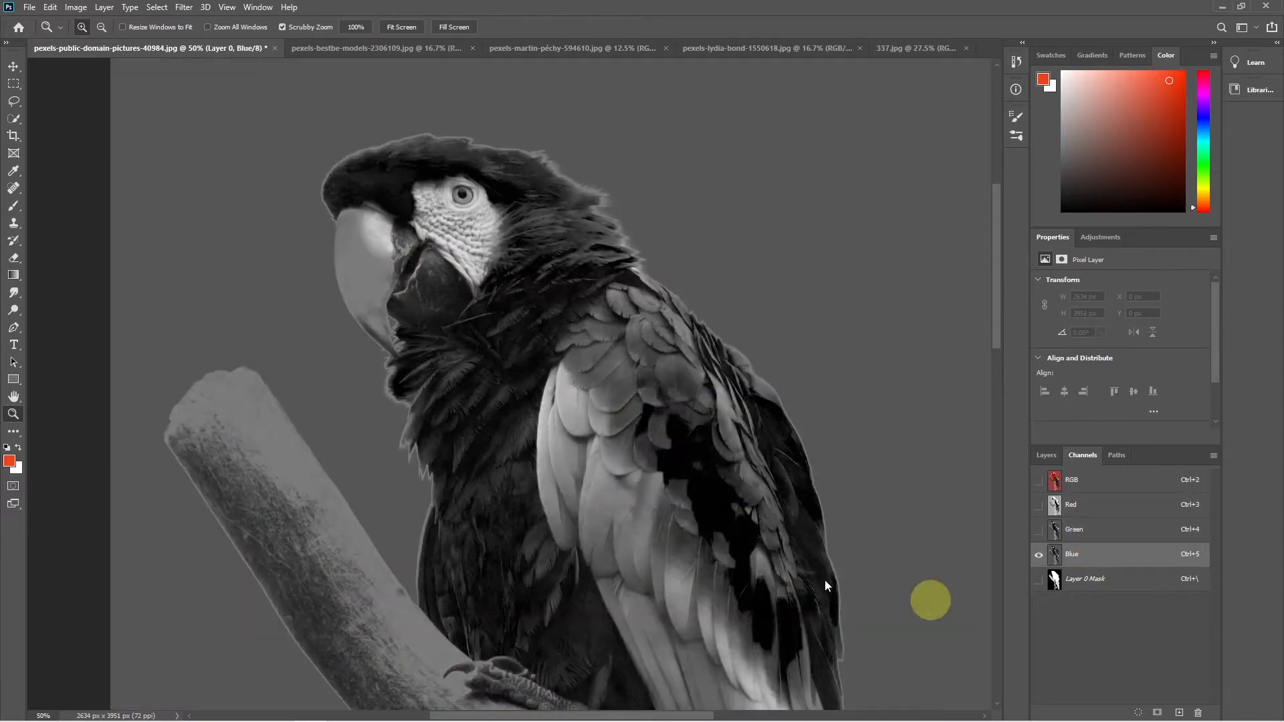
click(1090, 486)
- In 337.jpg, load the Red channel as a selection and invert it to select the bear's black lines
key(ctrl+shift+Tab)
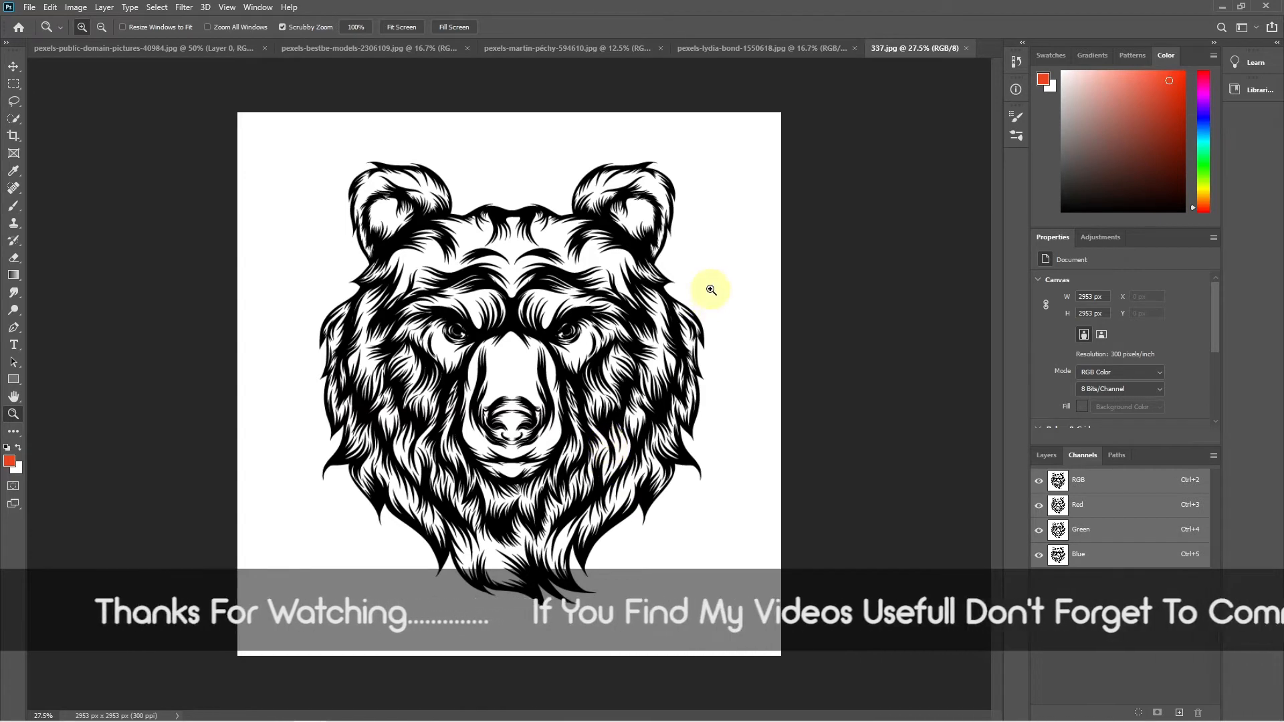
ctrl+click(1059, 510)
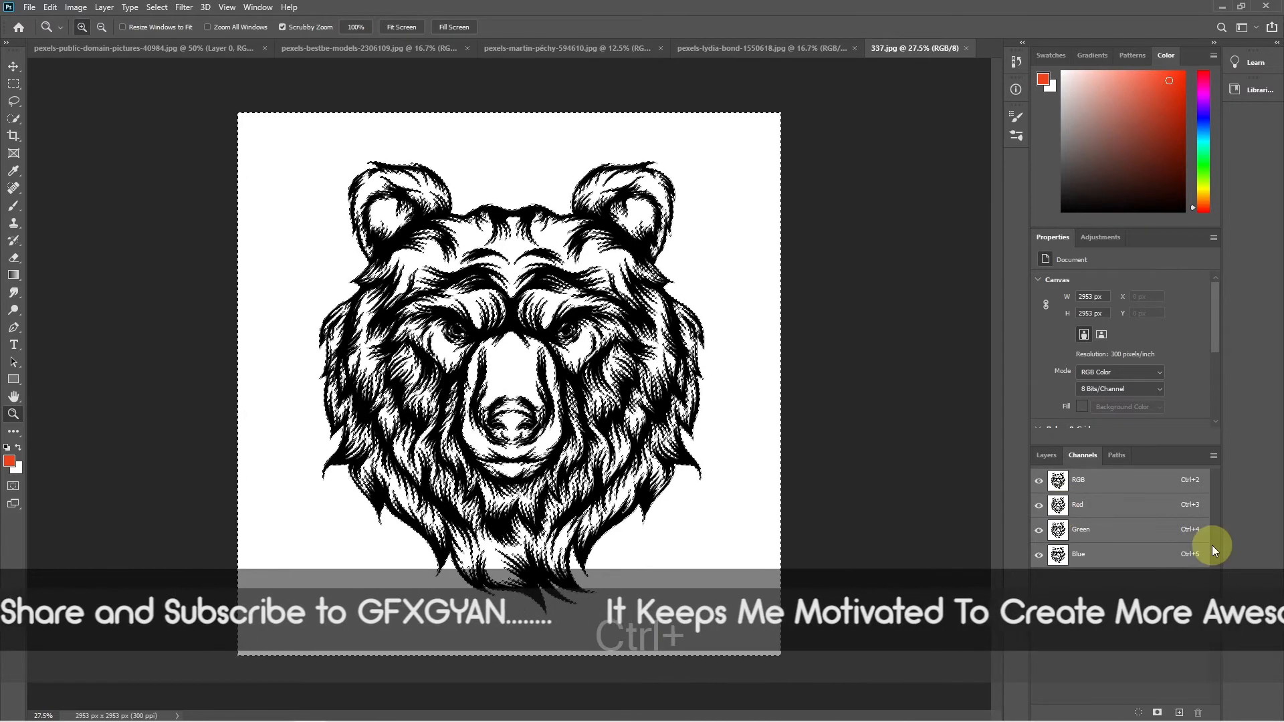
click(1138, 712)
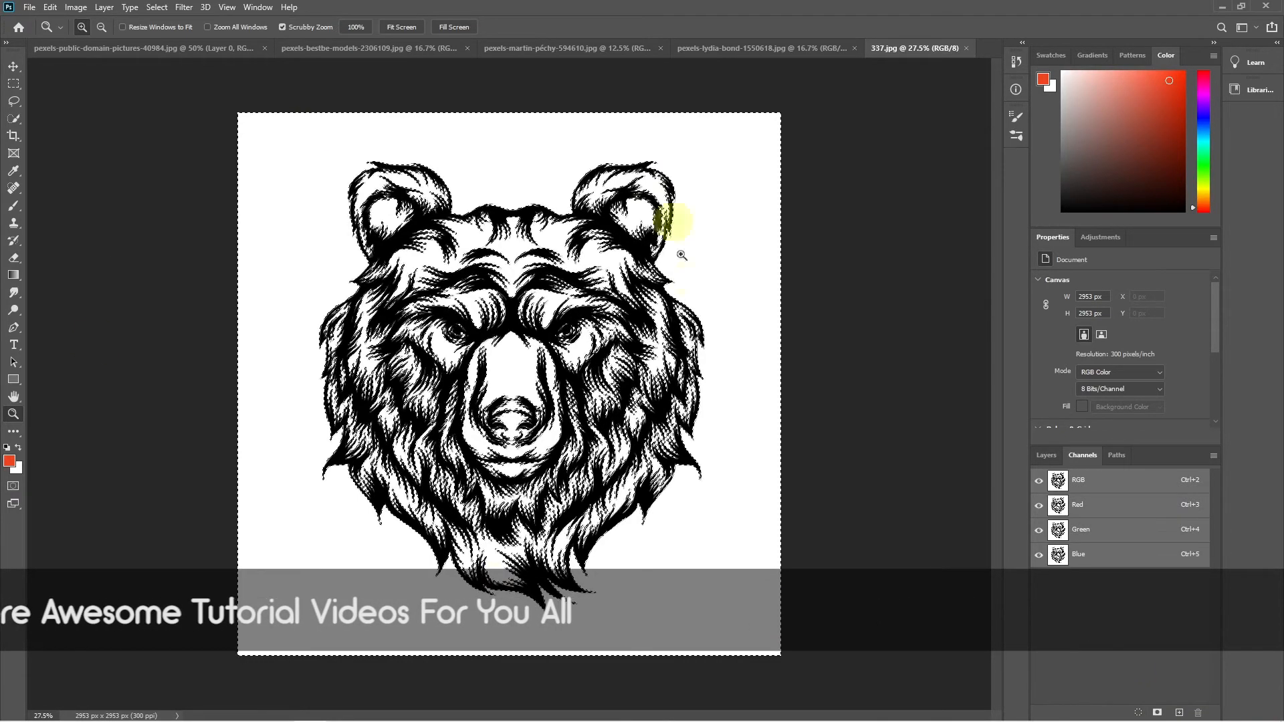
click(1046, 455)
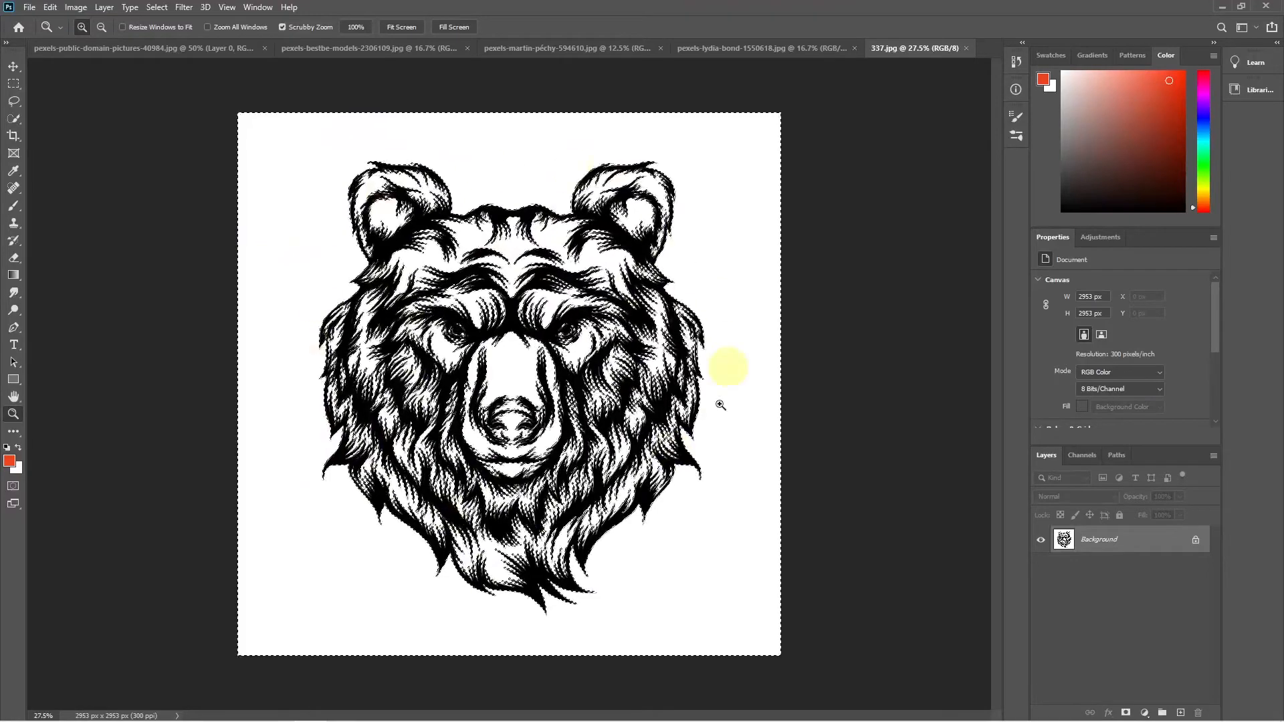
click(160, 8)
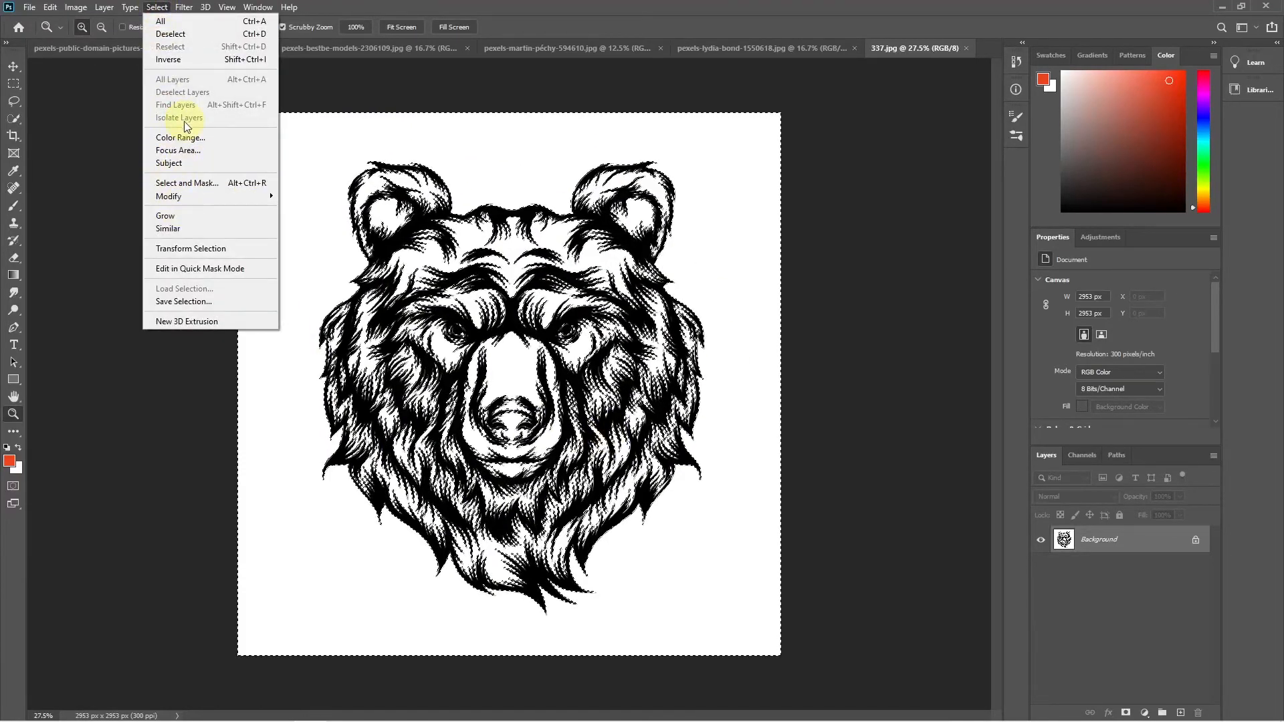
click(190, 61)
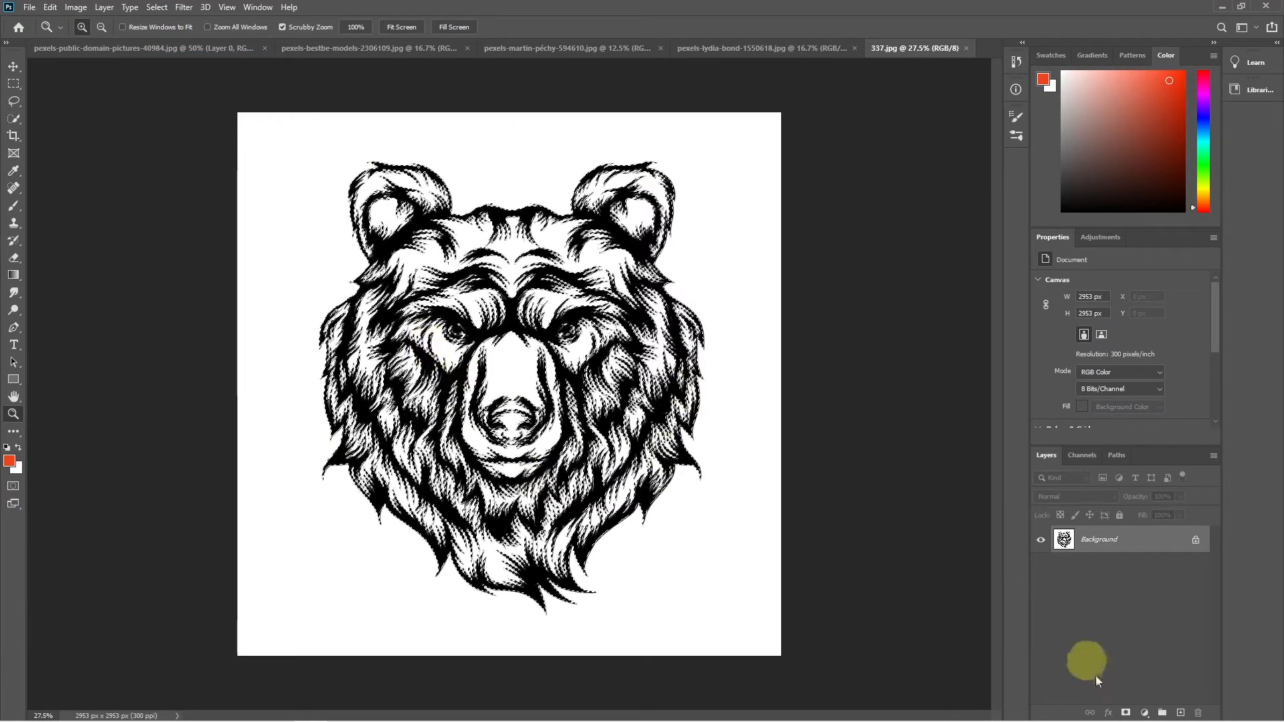
- Fill the selected bear lines with a Solid Color fill layer in bright orange-red, #ff2f00
click(1143, 712)
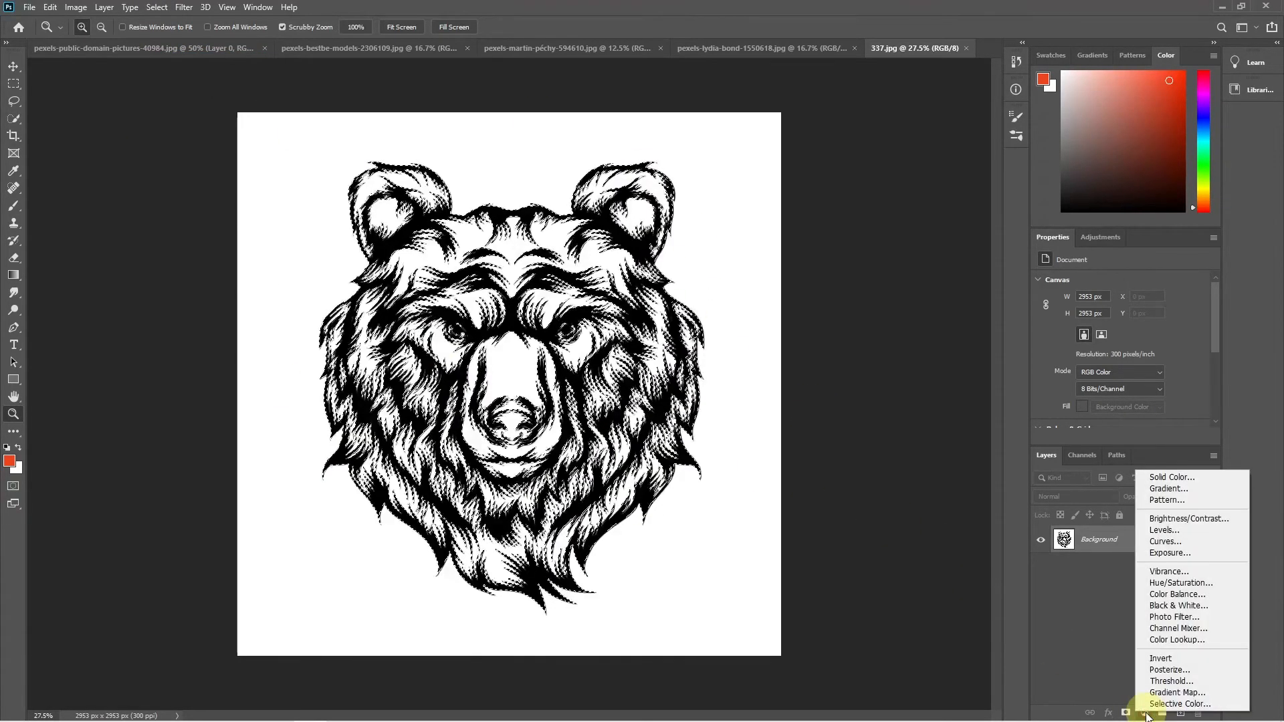
click(1150, 477)
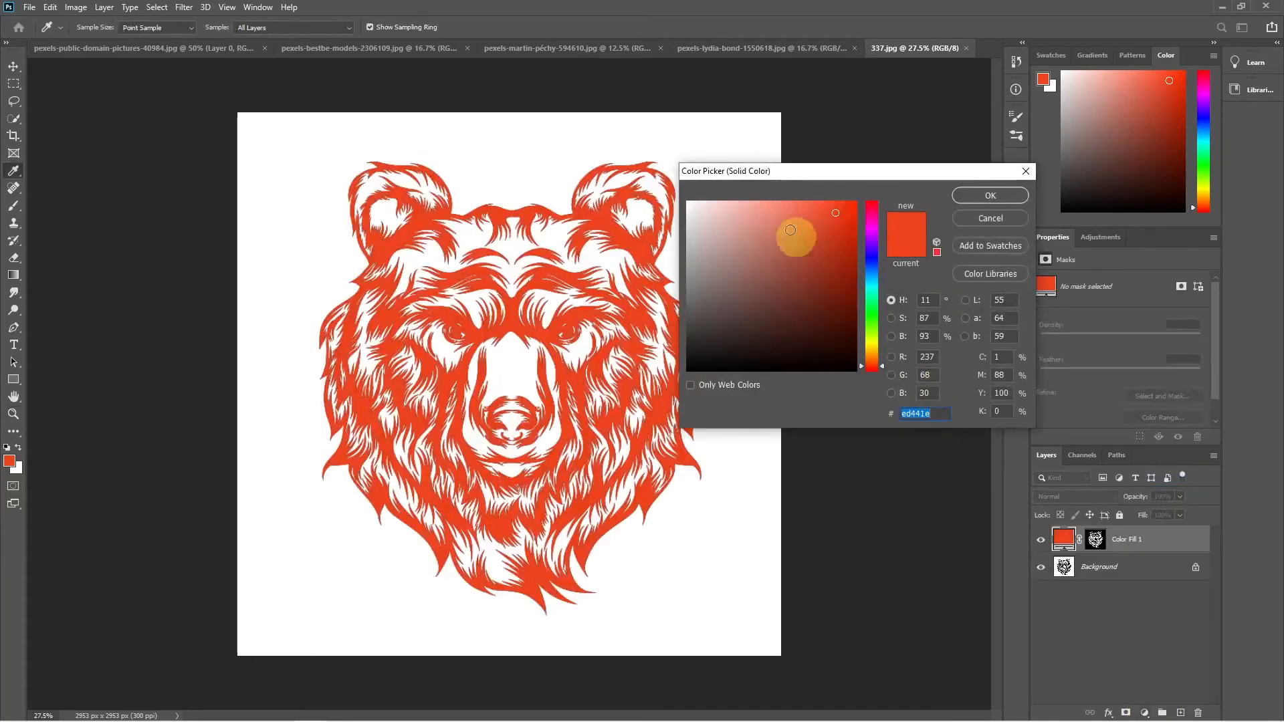
drag(790, 230, 891, 180)
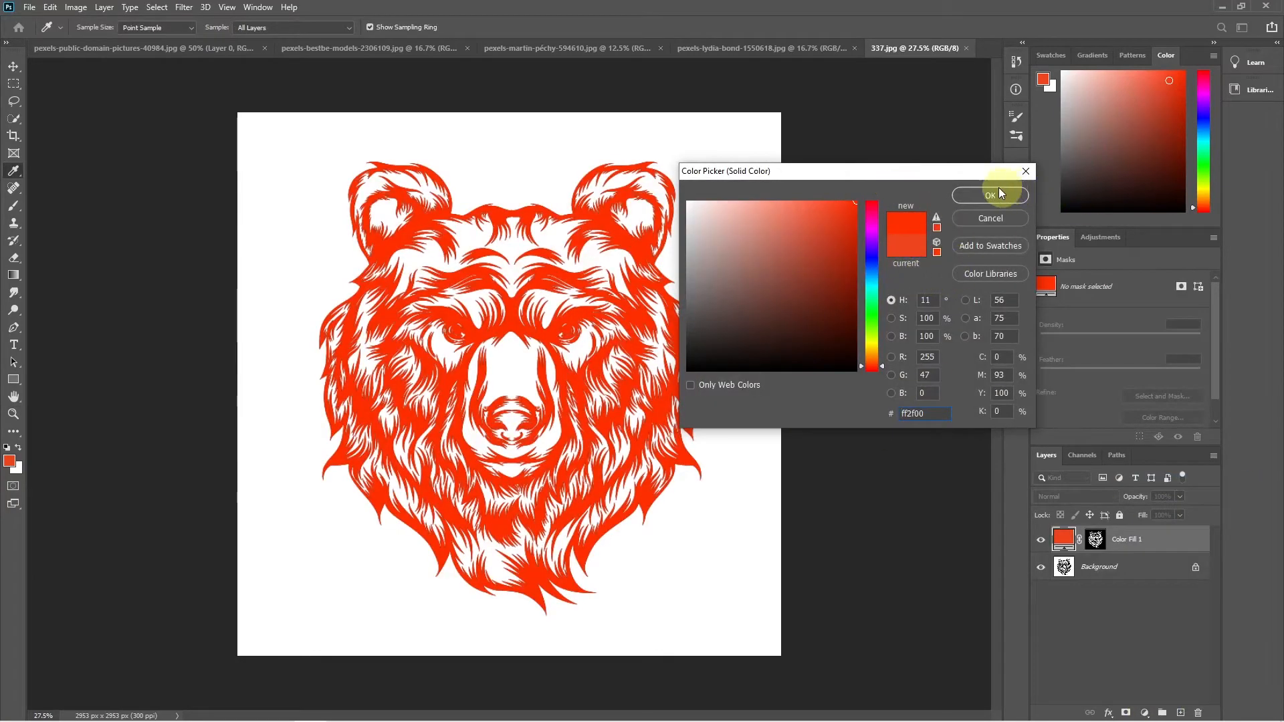
click(999, 193)
- Add a dark reddish-brown Solid Color fill layer directly above the Background layer, behind the bear
click(1121, 574)
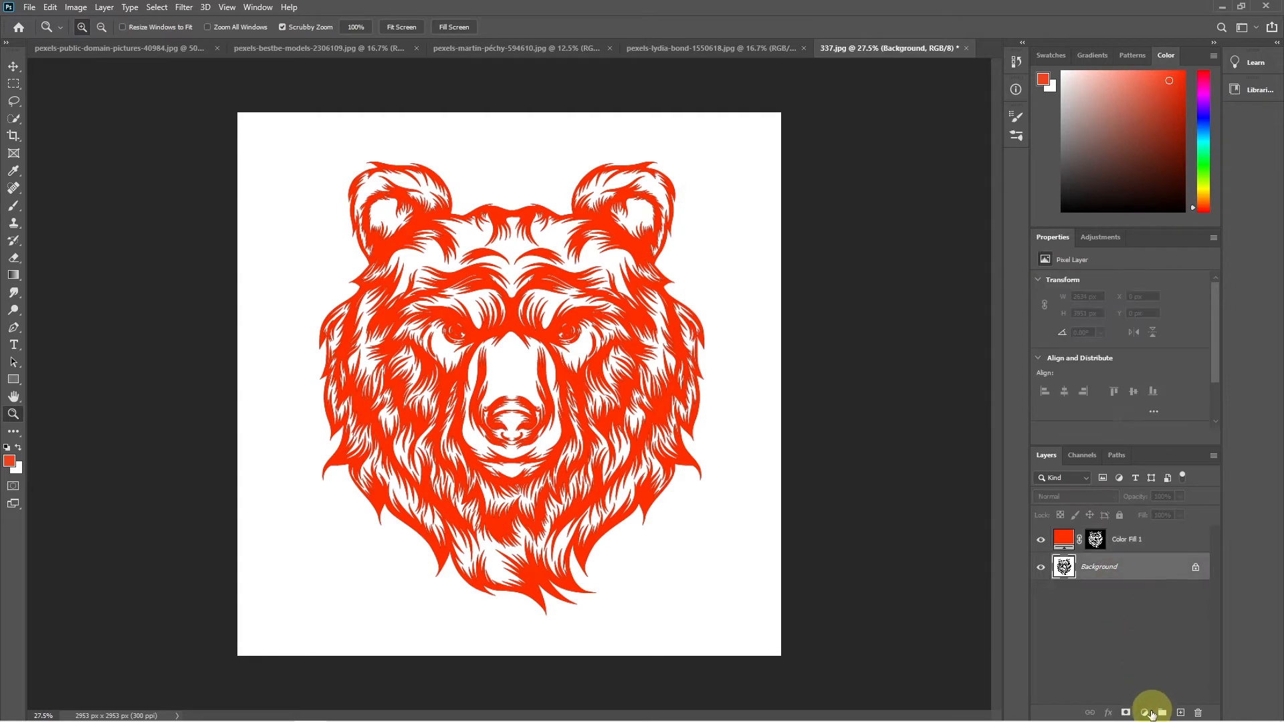
click(1144, 712)
click(1198, 476)
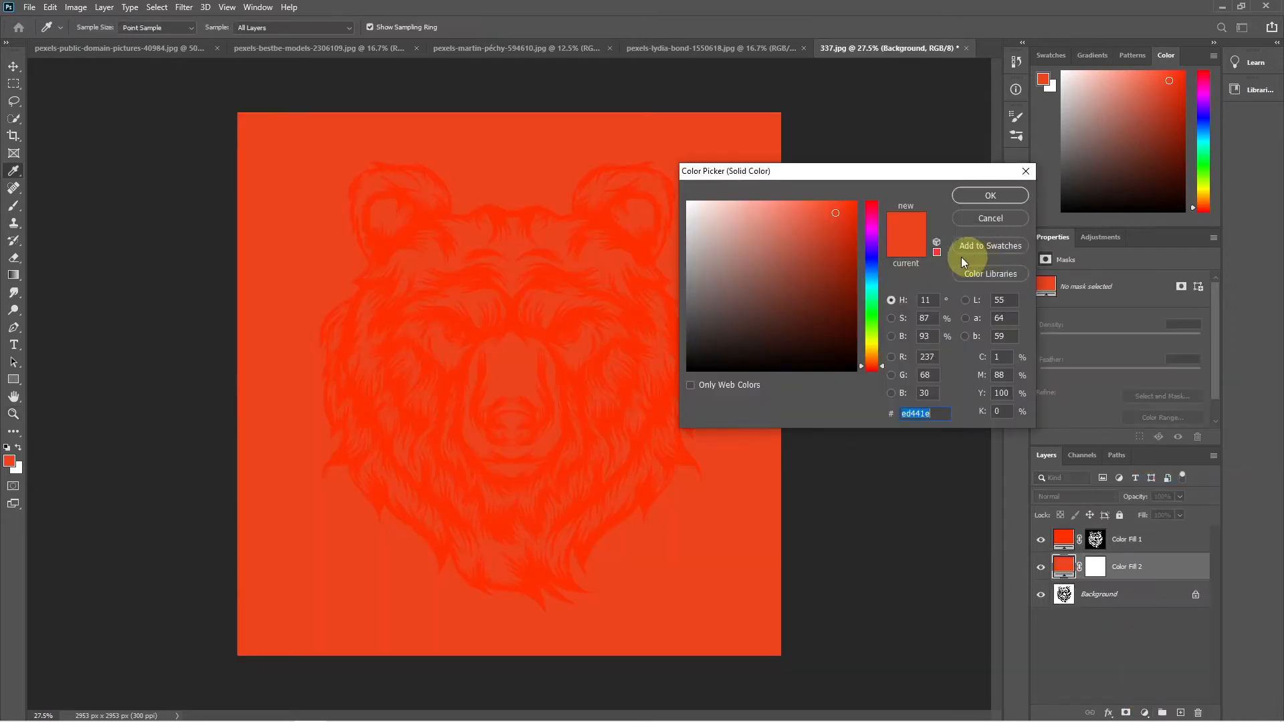
drag(817, 300, 821, 323)
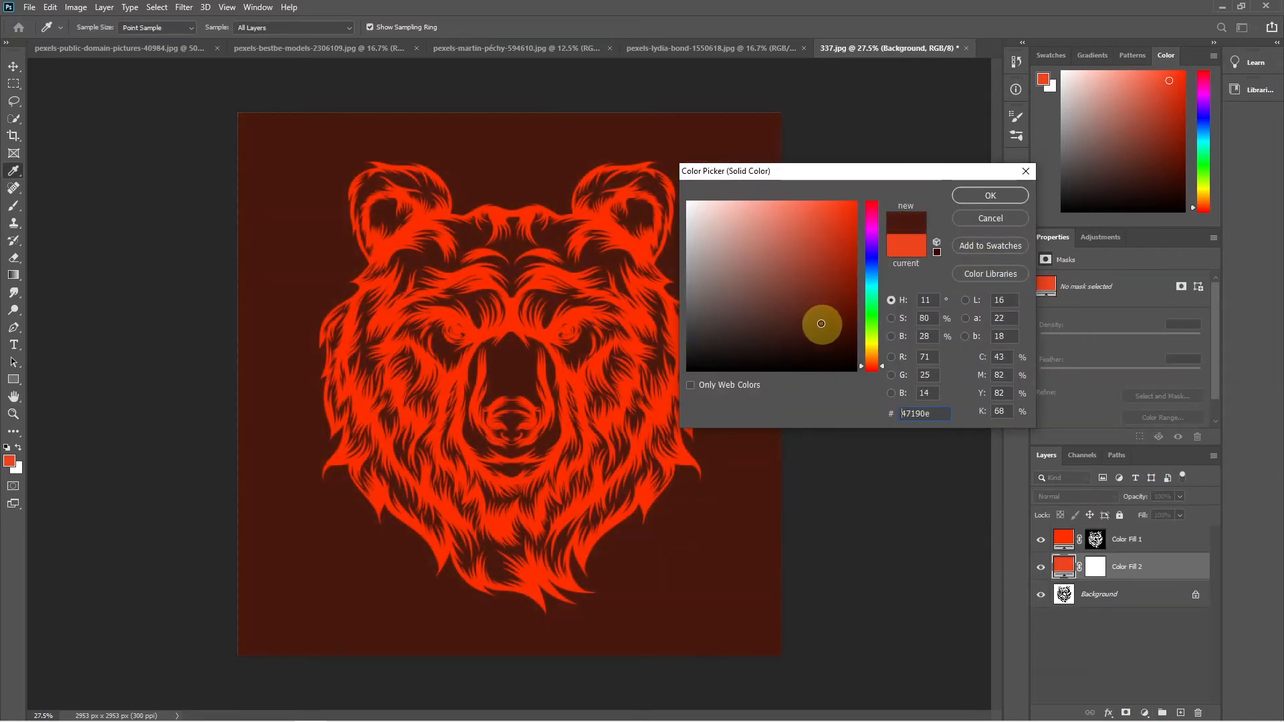
click(961, 199)
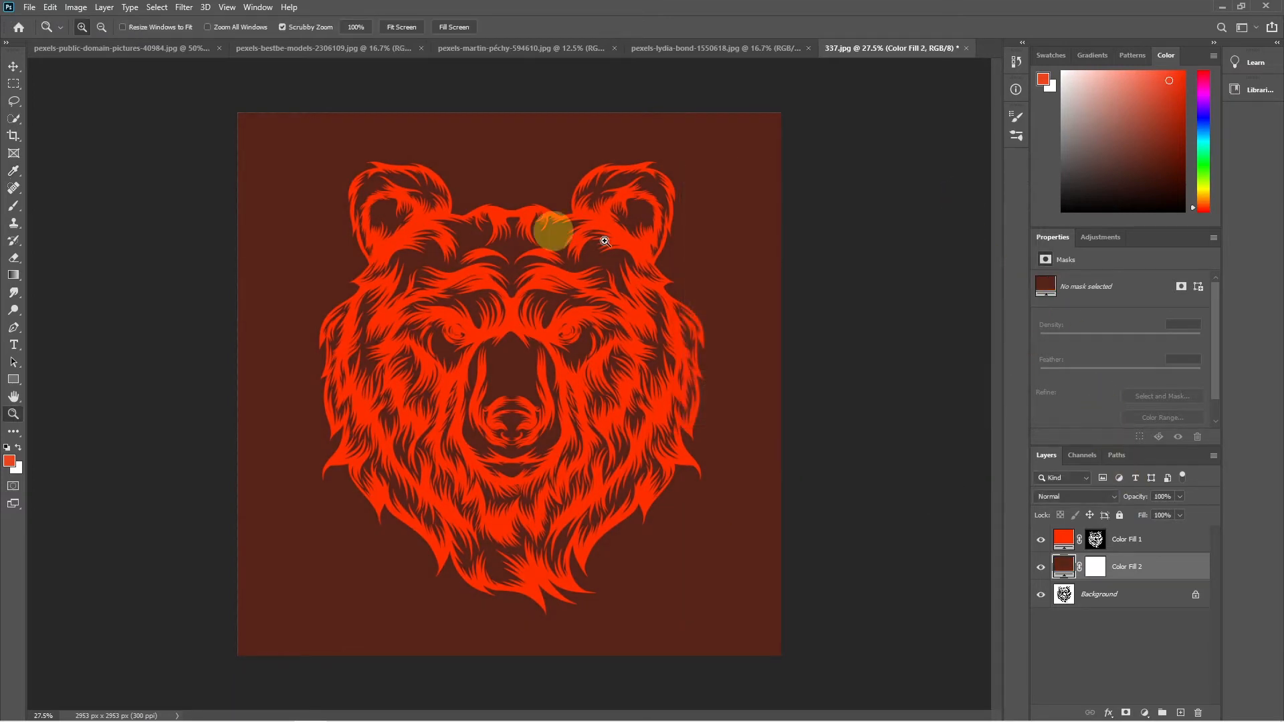
- Change the colour of the bear's Color Fill 1 layer to dusty pink, #d18b7c
double_click(1063, 539)
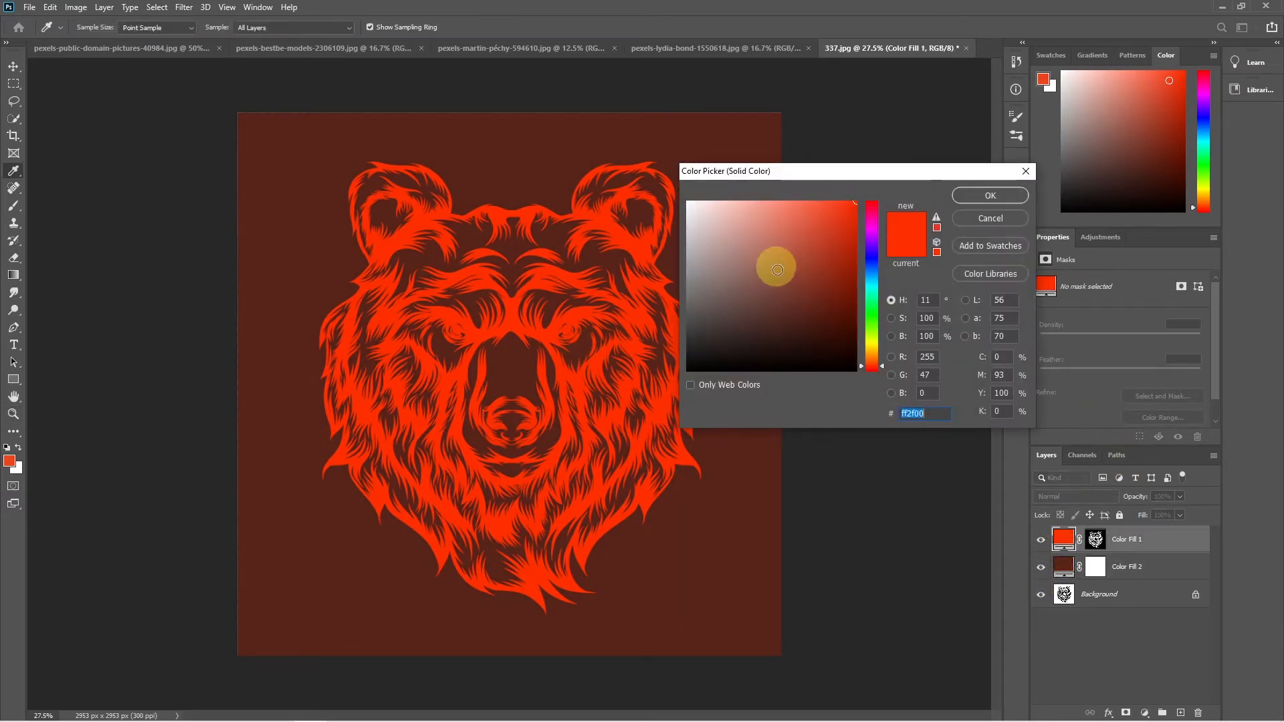
drag(774, 263, 756, 231)
click(991, 198)
key(z)
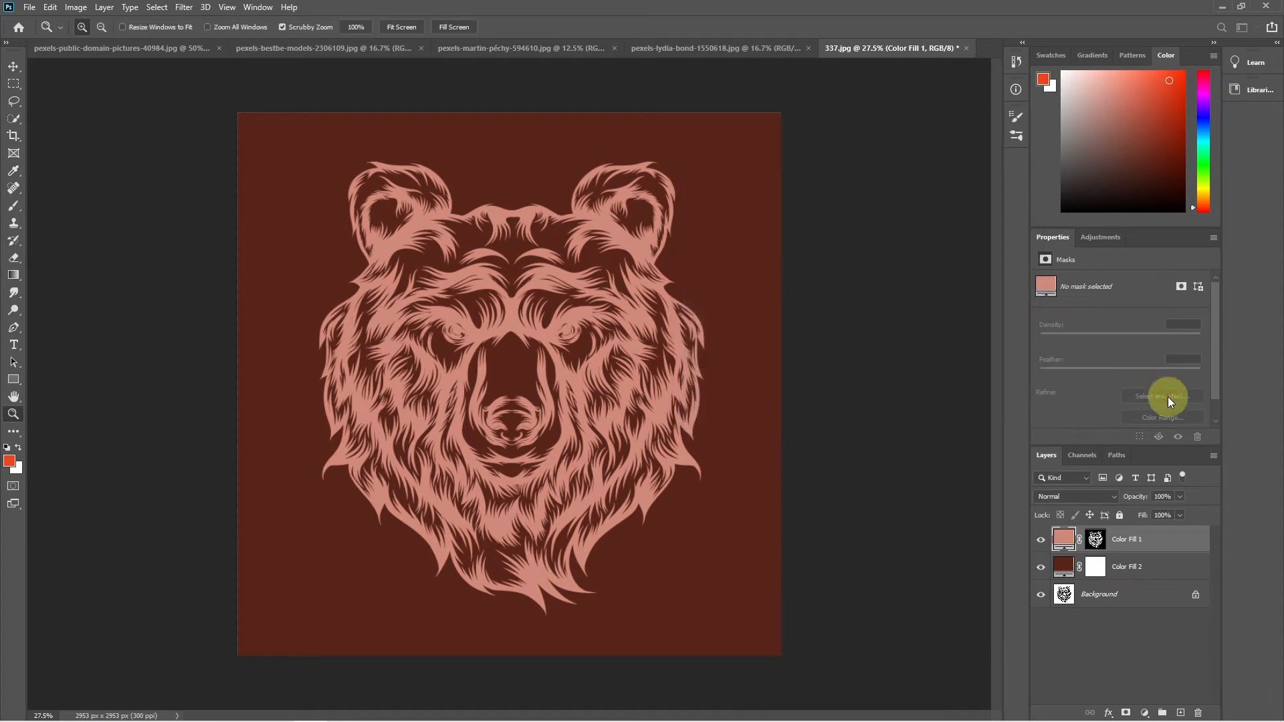
- Duplicate the Color Fill 1 layer and nudge the lower original slightly downward from its copy
drag(1146, 547, 1181, 713)
click(1141, 568)
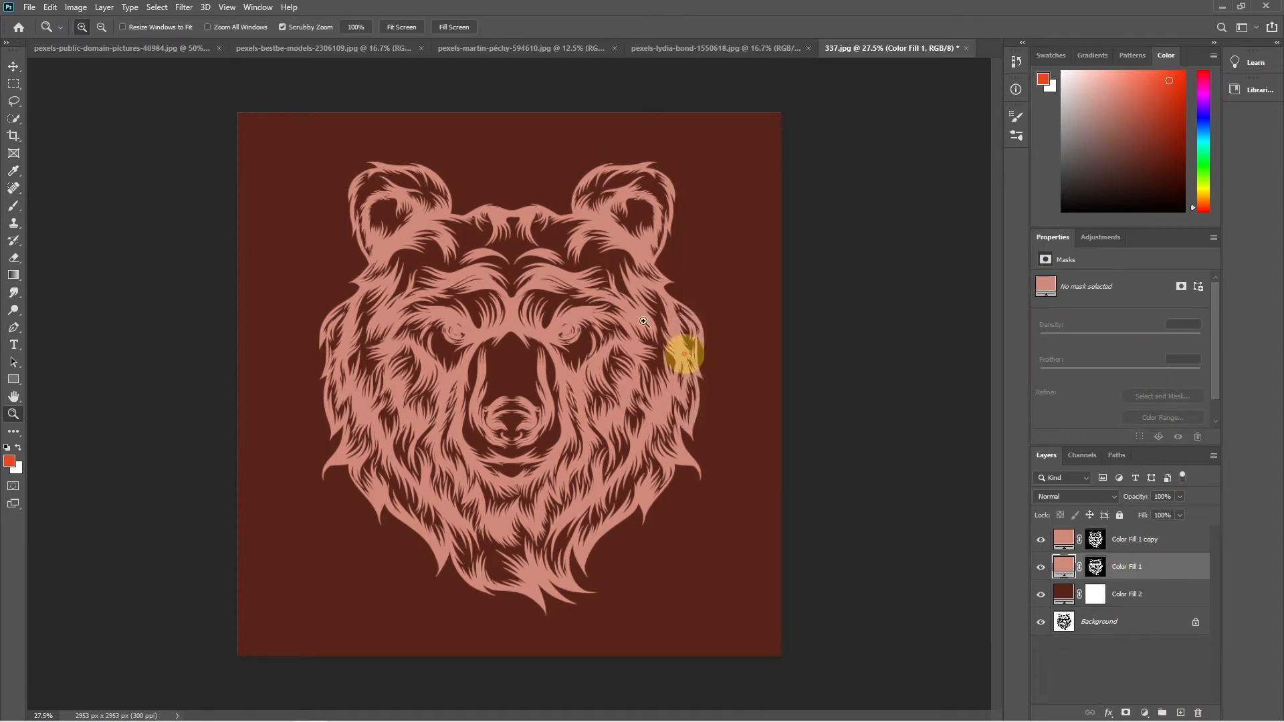
key(v)
key(Right)
key(Down)
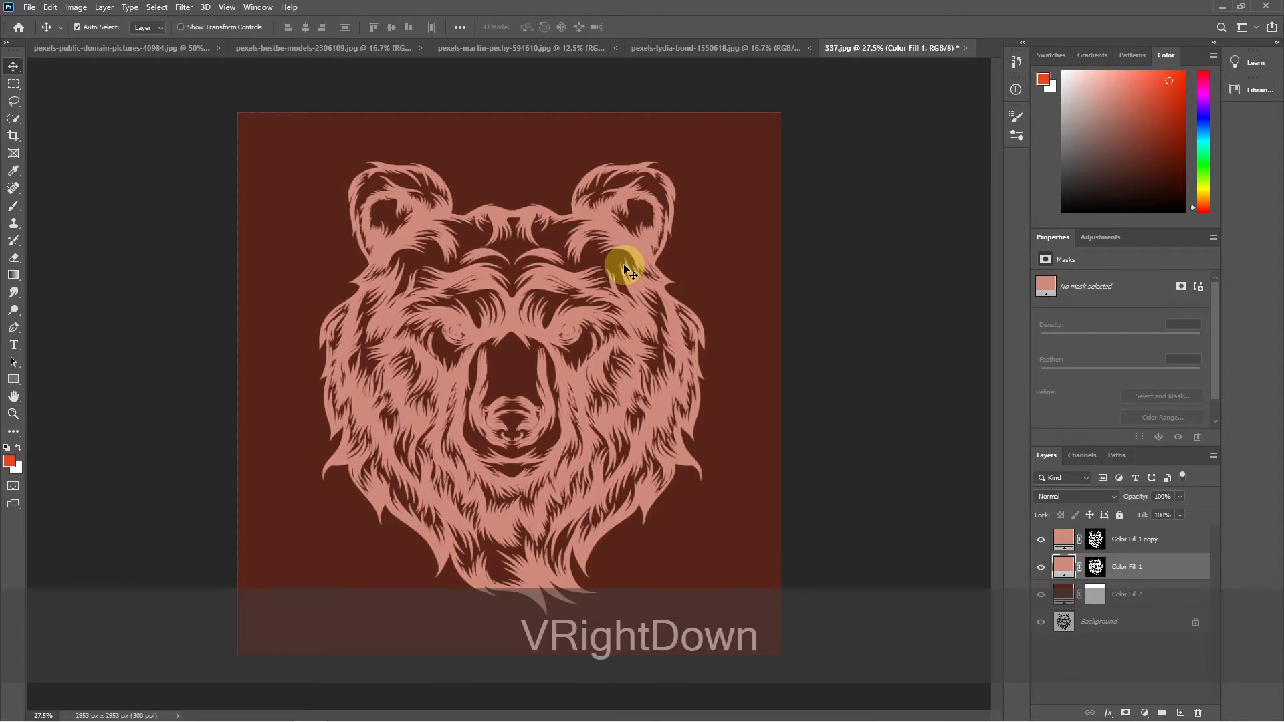
key(Left)
key(Down)
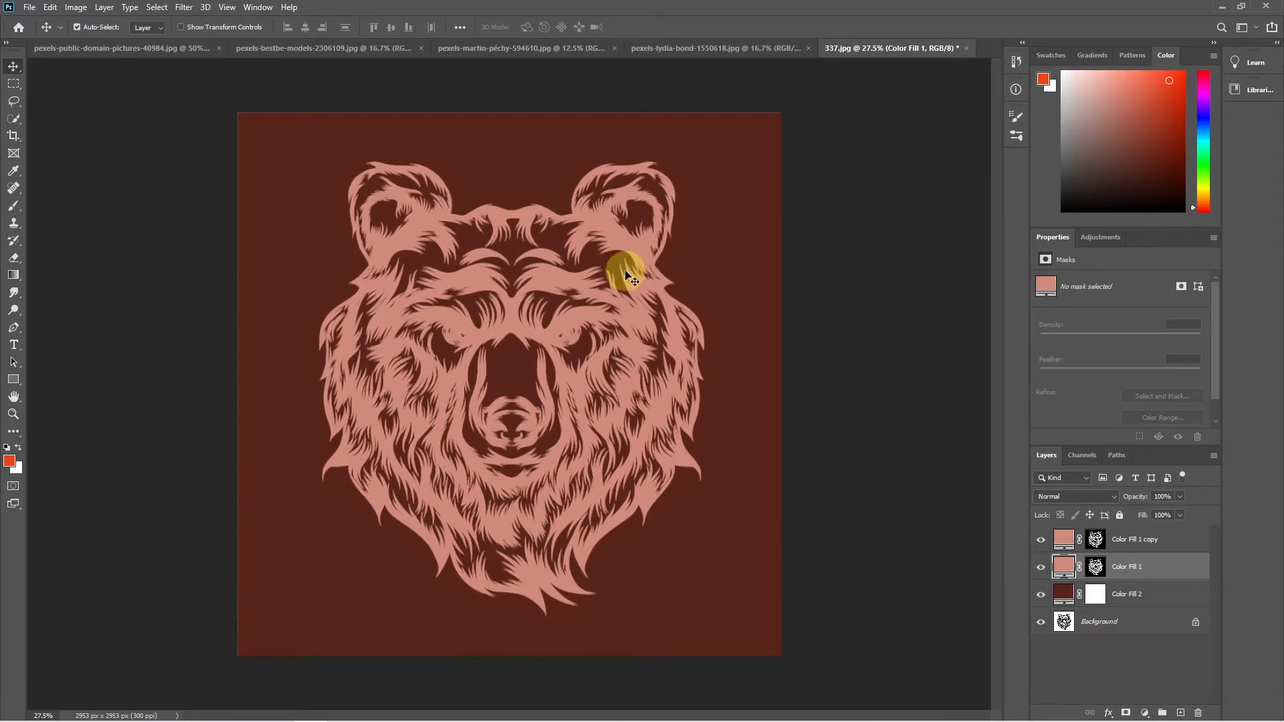
- Recolour the lower Color Fill 1 layer to bright orange-red, #ff2f00
double_click(1063, 567)
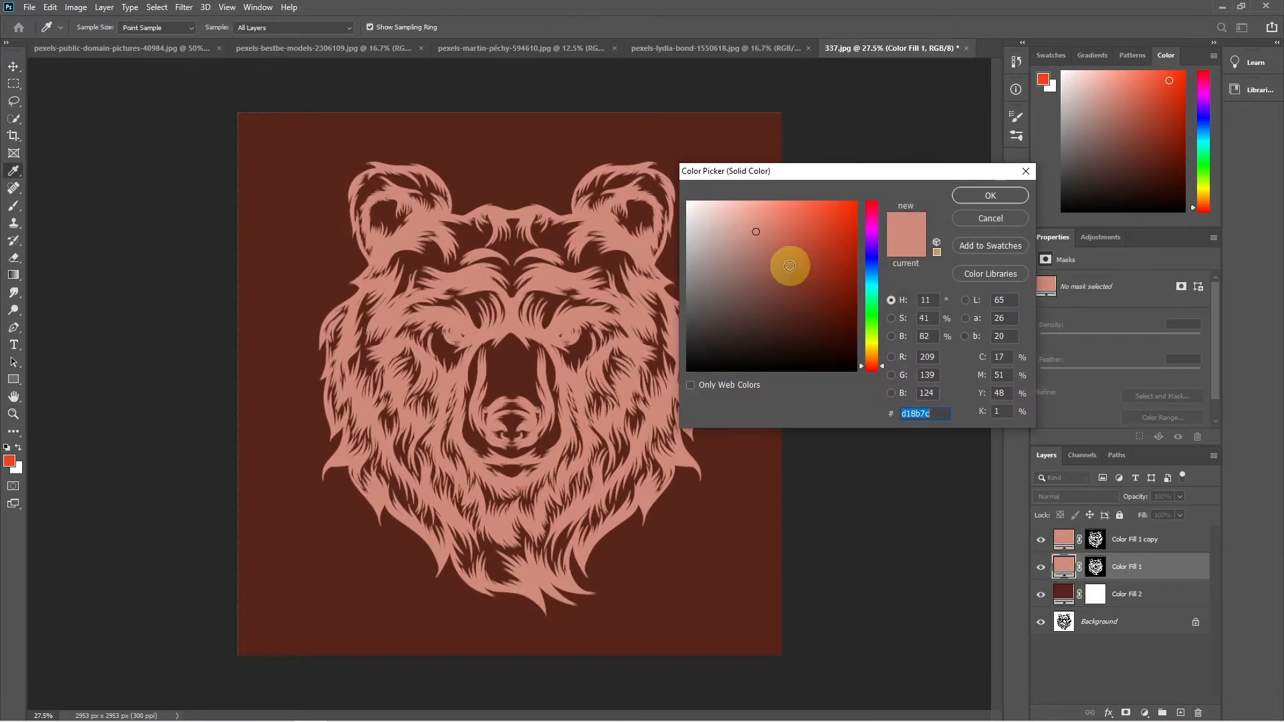
mouse_move(789, 267)
mouse_down()
mouse_move(803, 283)
mouse_move(839, 219)
mouse_move(831, 200)
mouse_move(894, 172)
mouse_up()
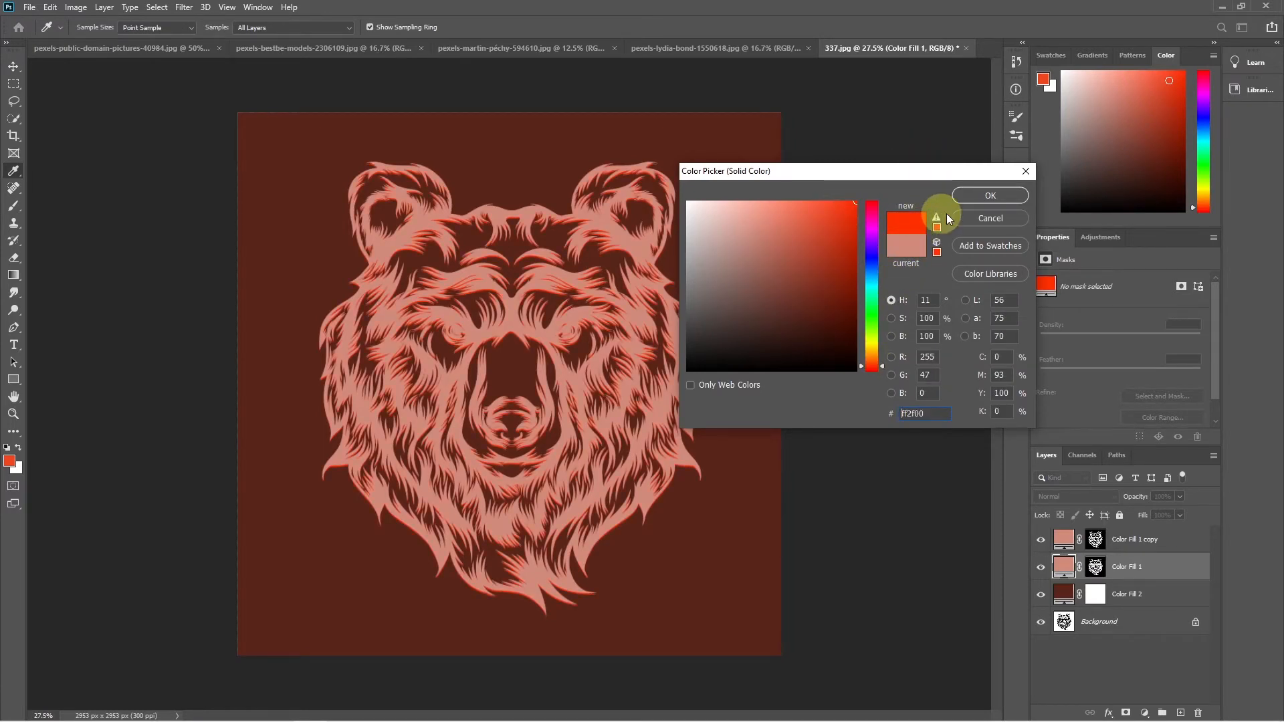
click(990, 195)
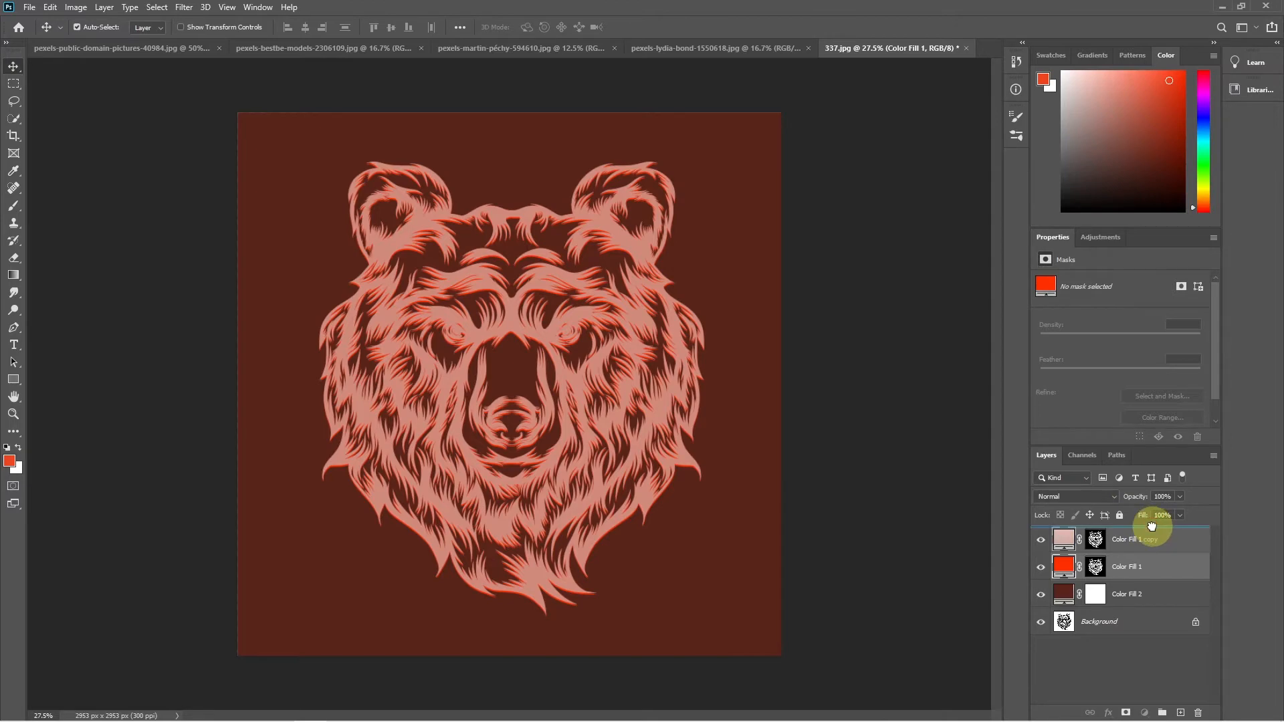
- Move the red Color Fill 1 layer above Color Fill 1 copy, and hide it after inspecting the offset edges
drag(1151, 525, 1152, 528)
key(z)
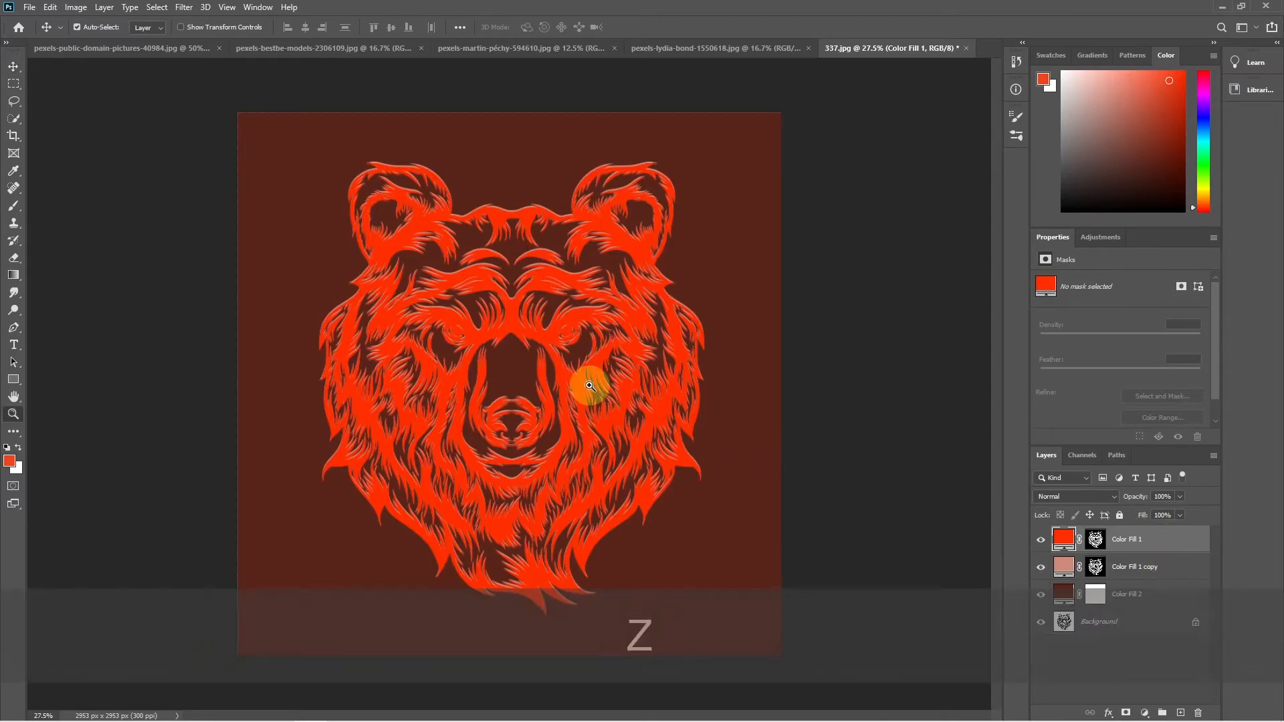
click(570, 324)
click(576, 360)
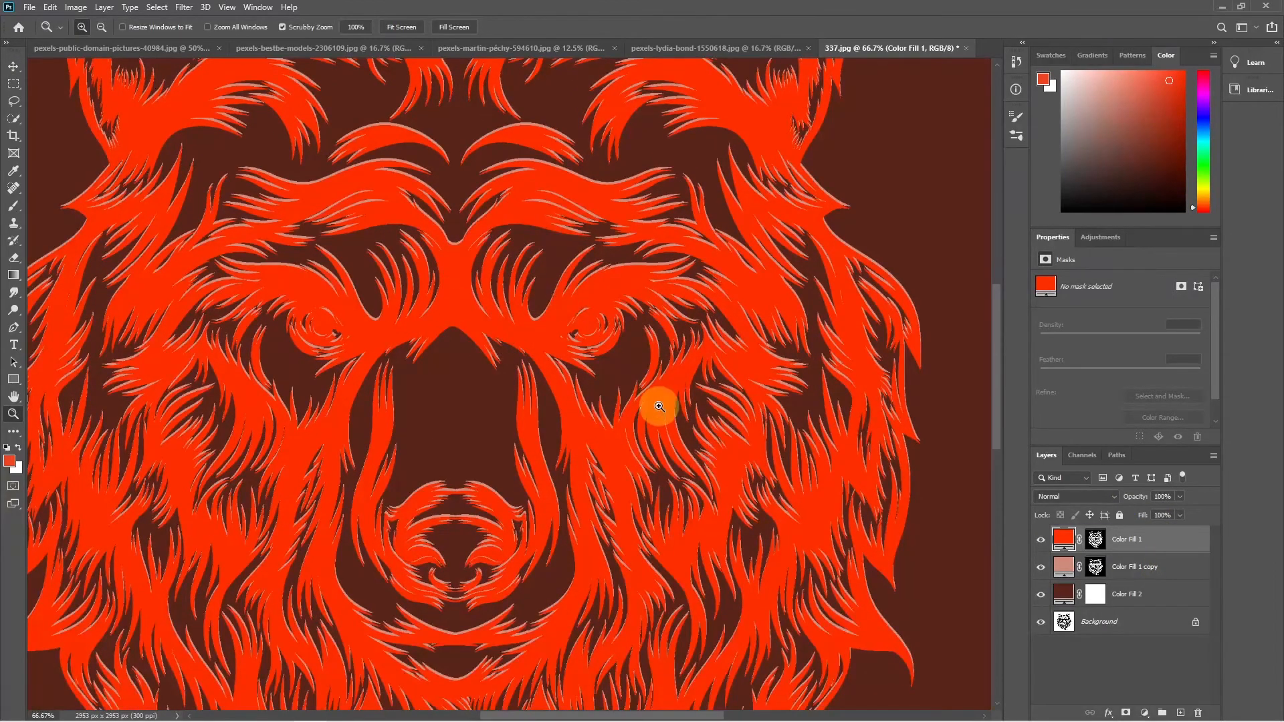
alt+click(659, 407)
alt+click(667, 411)
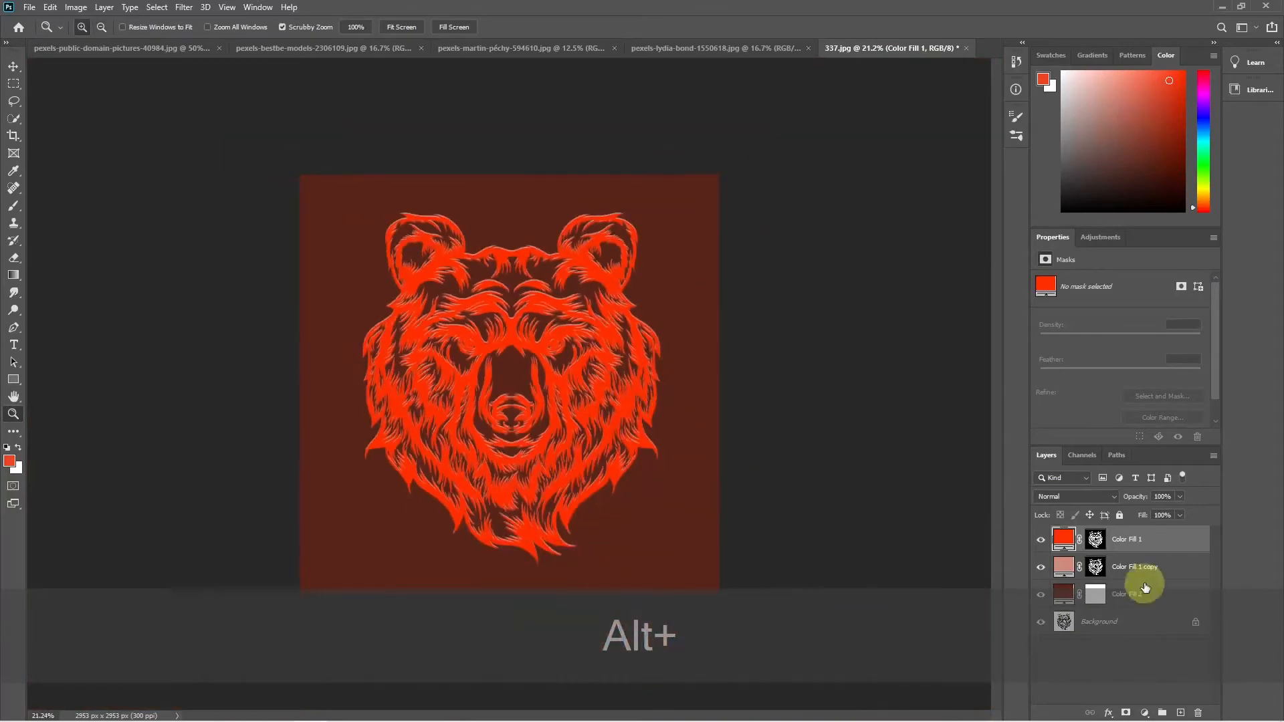
click(1041, 541)
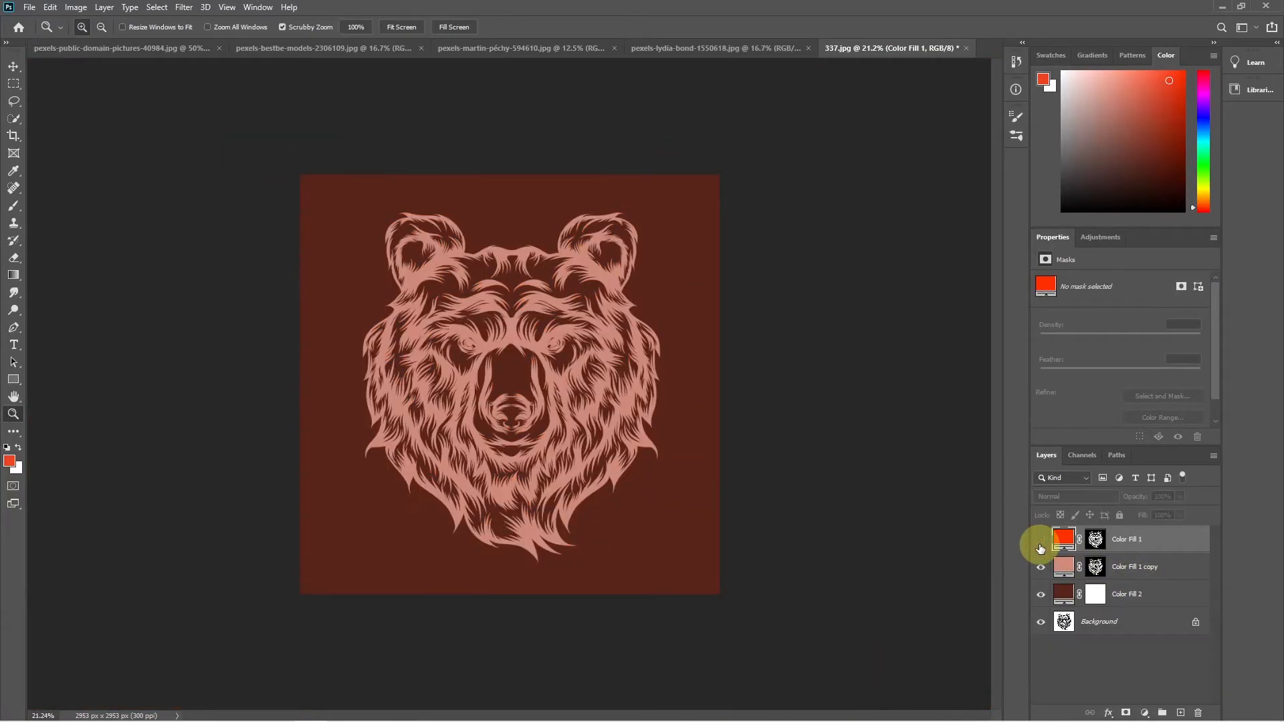
alt+click(521, 390)
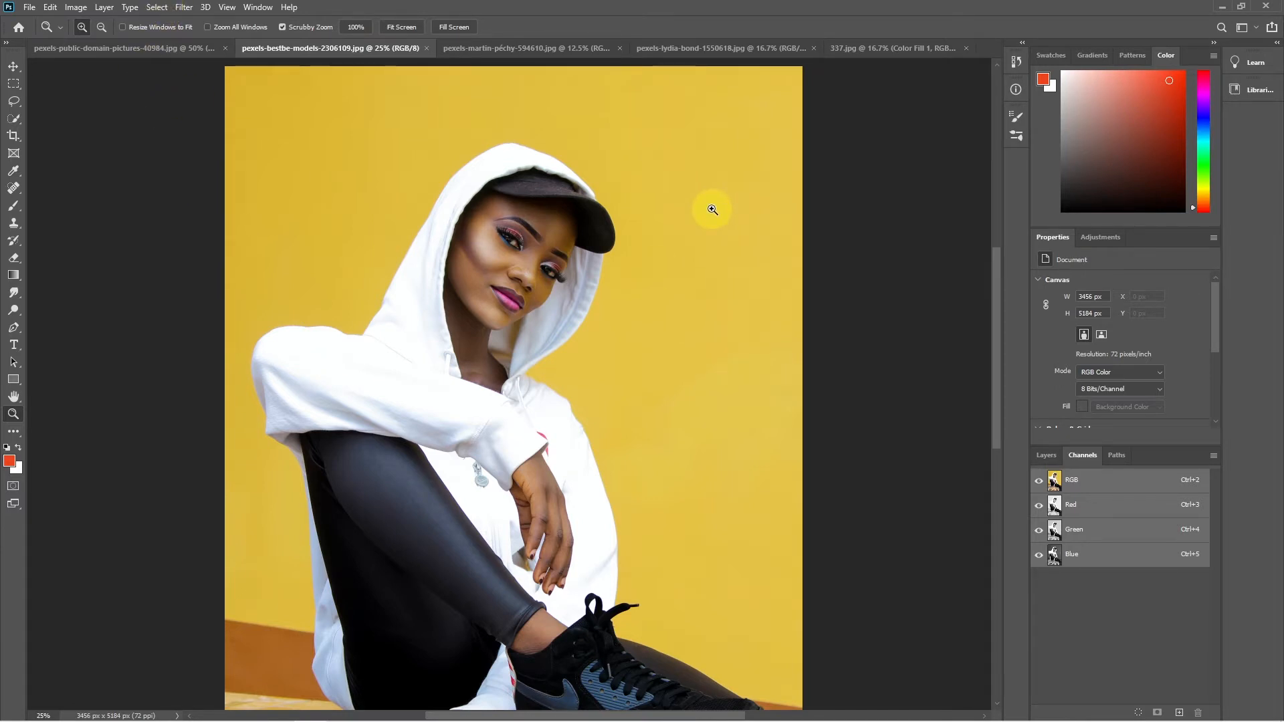
- In pexels-bestbe-models-2306109.jpg, compare the Red, Green and Blue channels for contrast between the model and the wall
click(1072, 505)
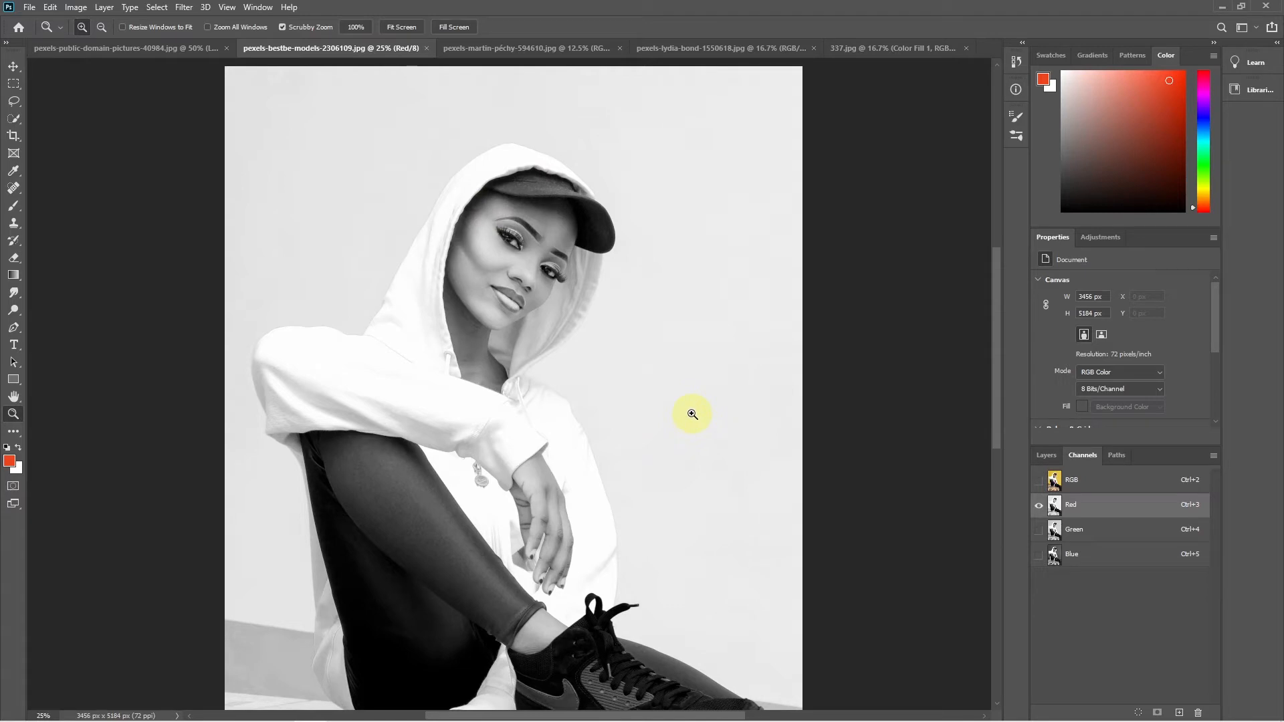
click(1088, 529)
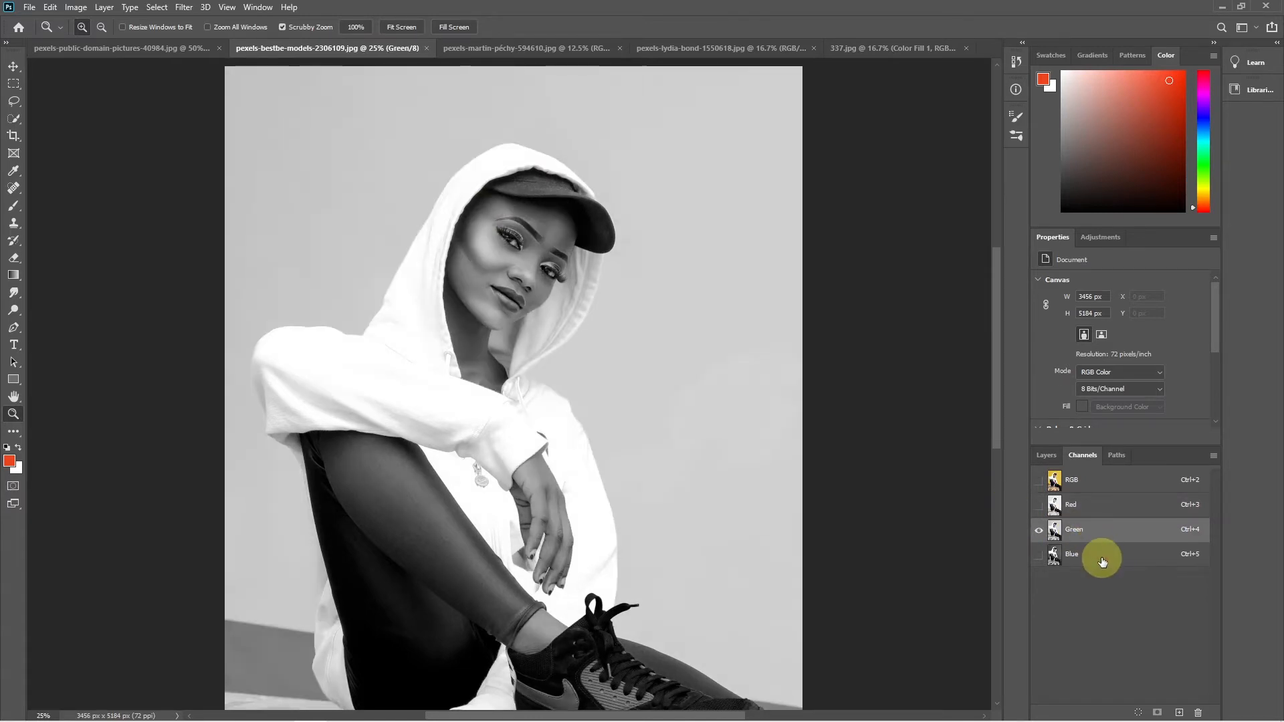
click(1102, 560)
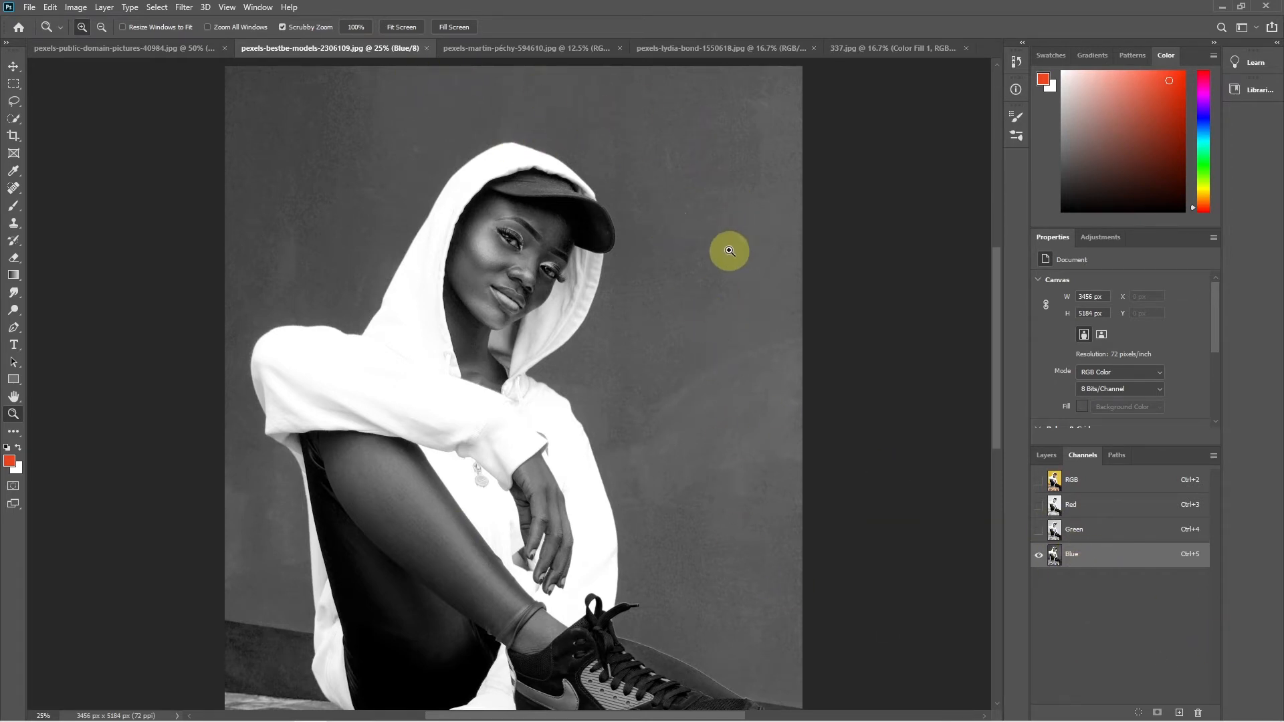
- Duplicate the Blue channel under the name "selection" and display only that duplicate
right_click(1118, 564)
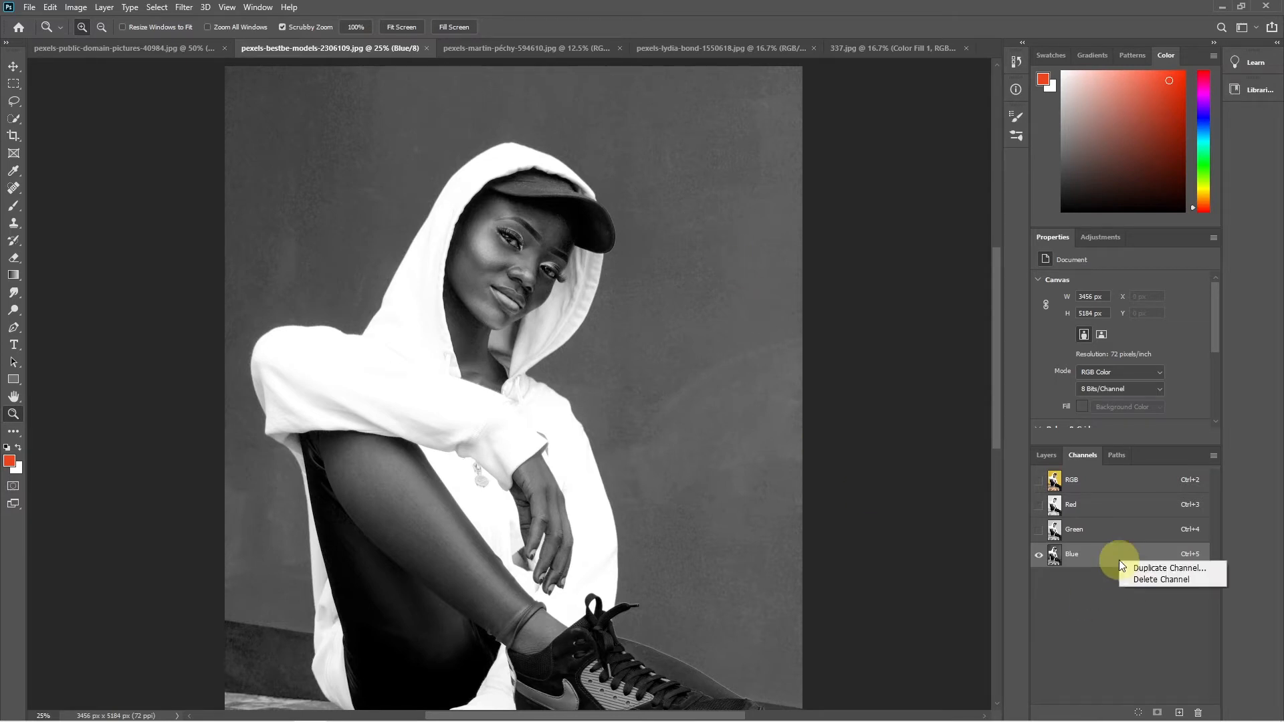
click(1165, 568)
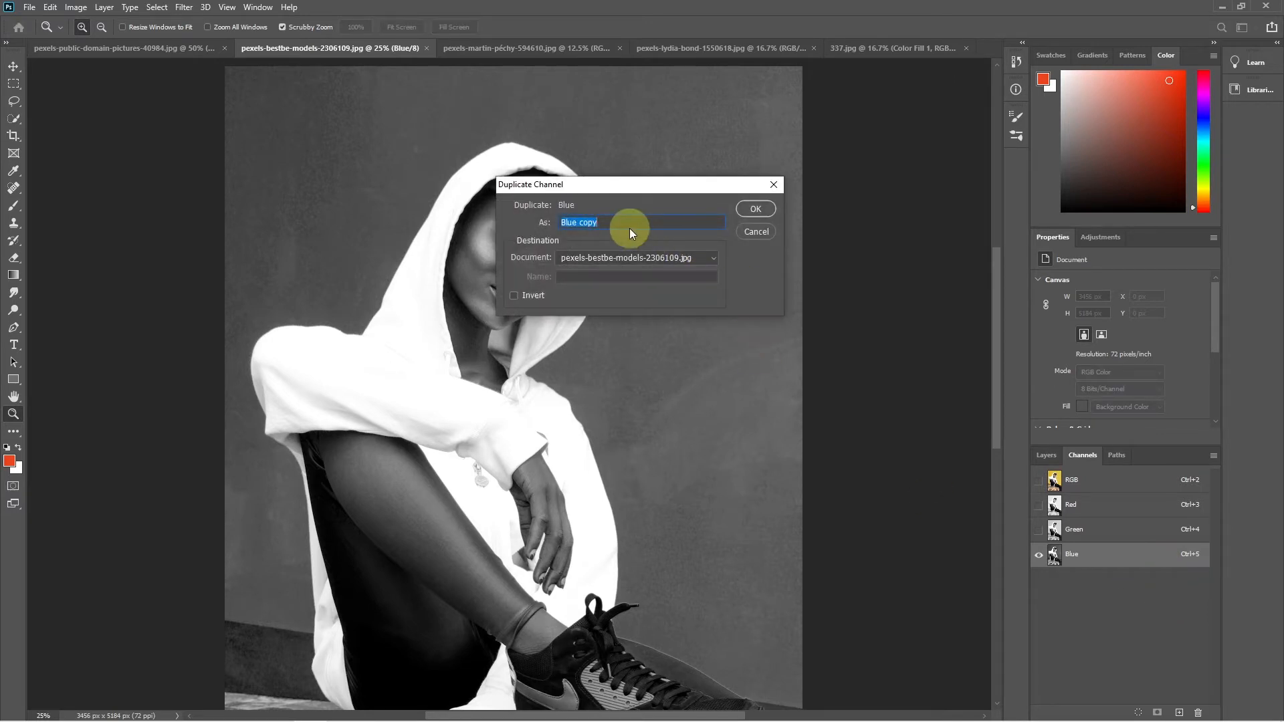
text(s)
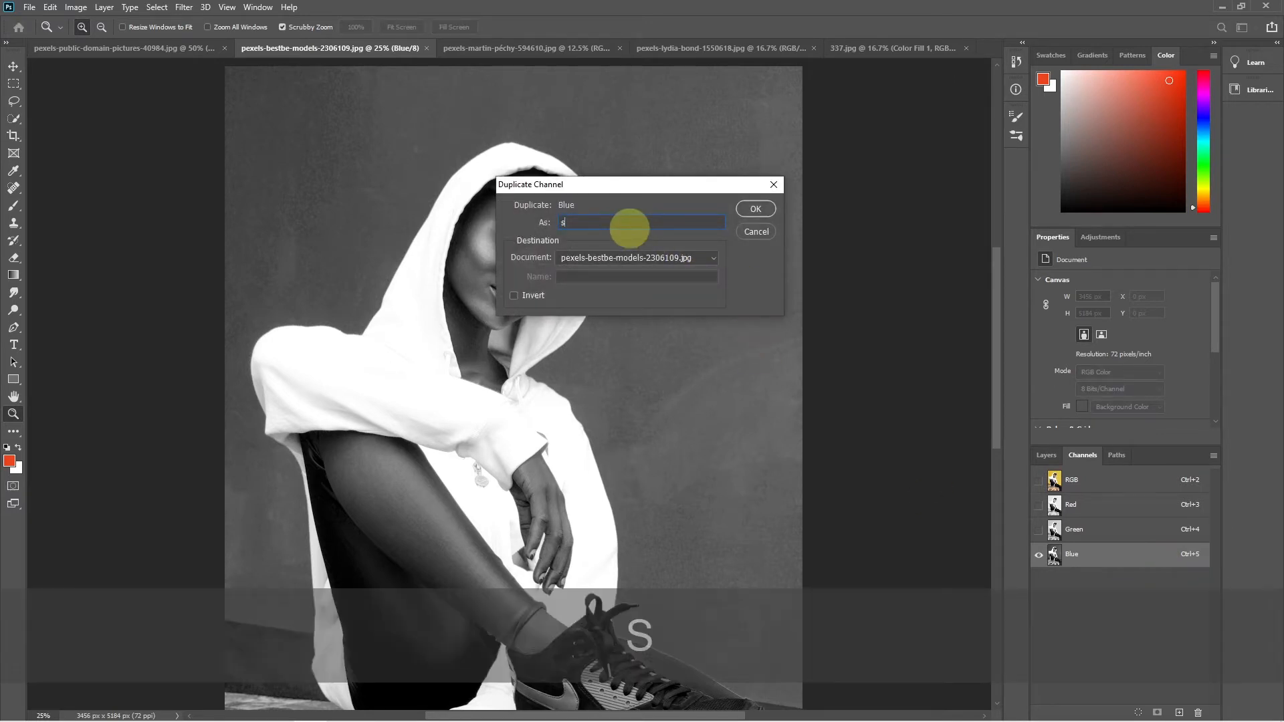
text(lection)
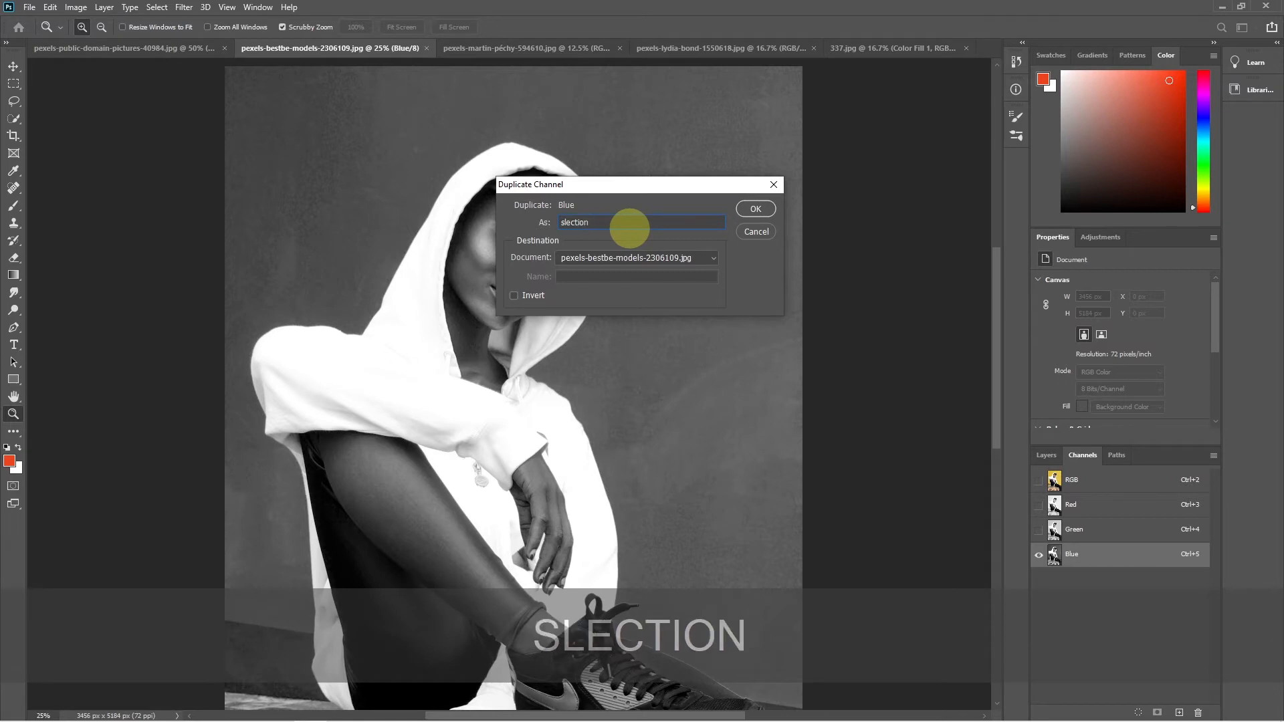
key(Left)
key(Left)
key(Left)
key(Left)
key(Left)
key(Left)
key(Left)
text(e)
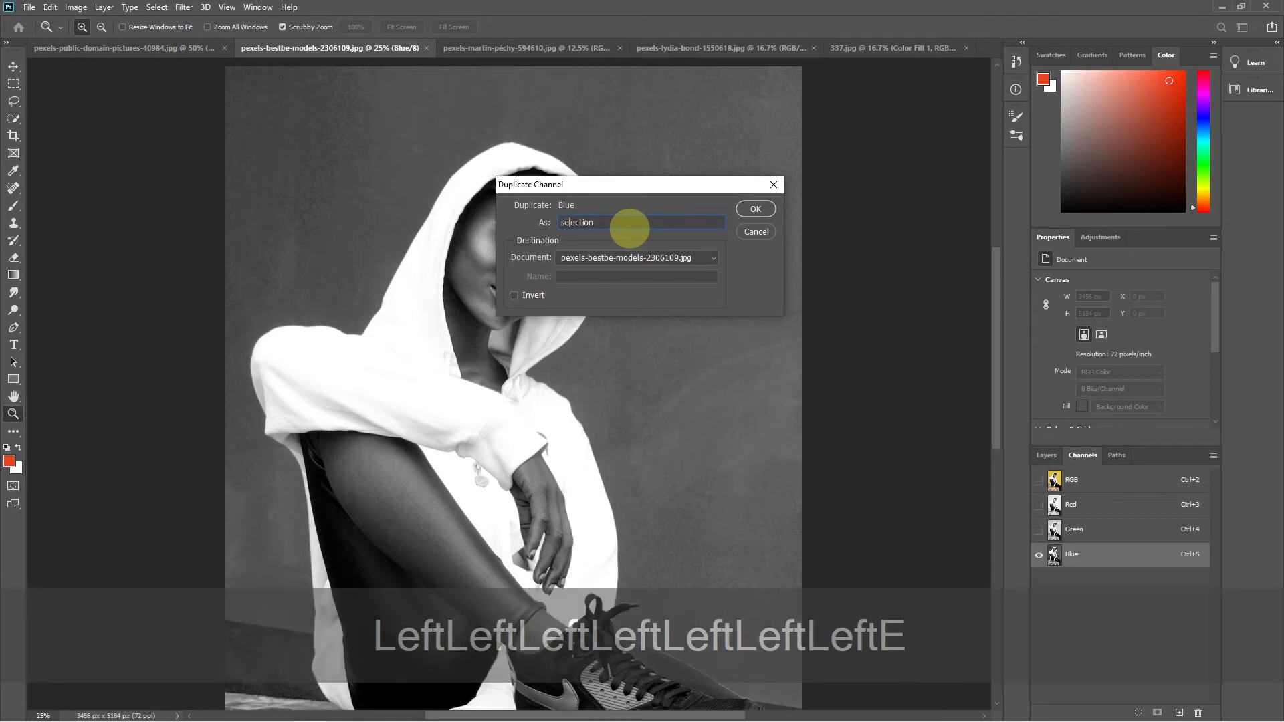
key(Return)
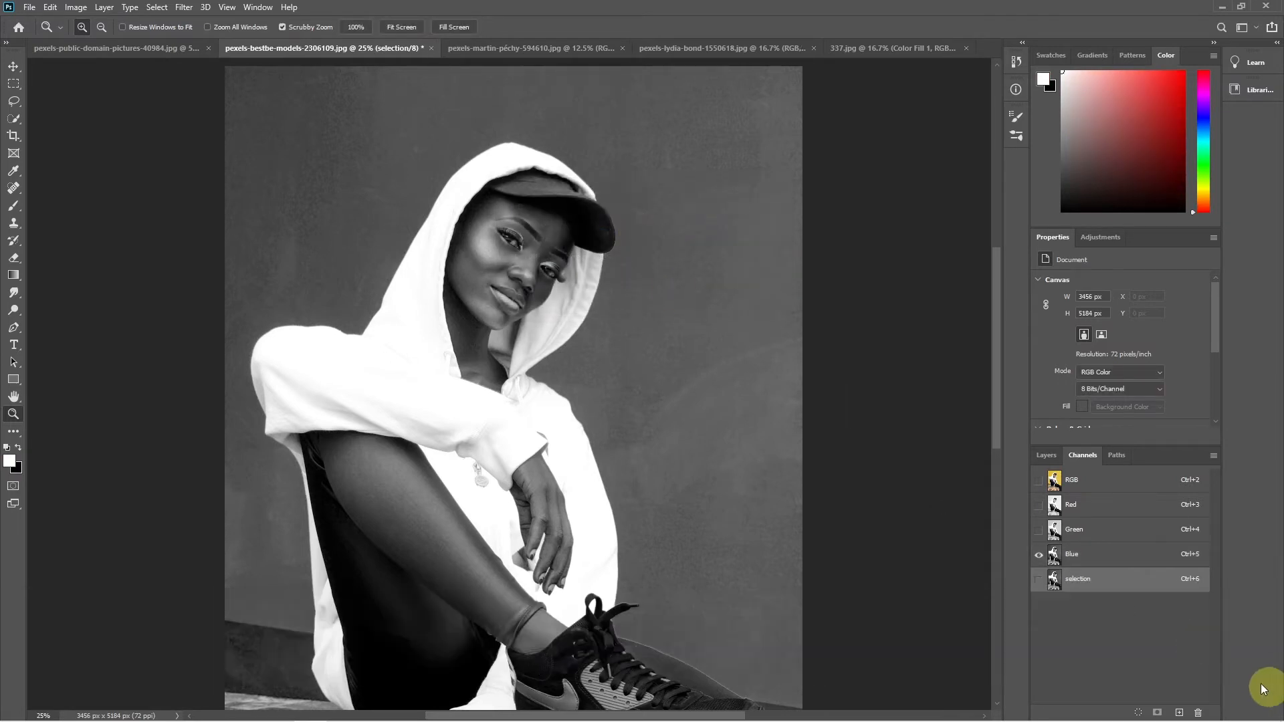
click(1040, 580)
click(1105, 585)
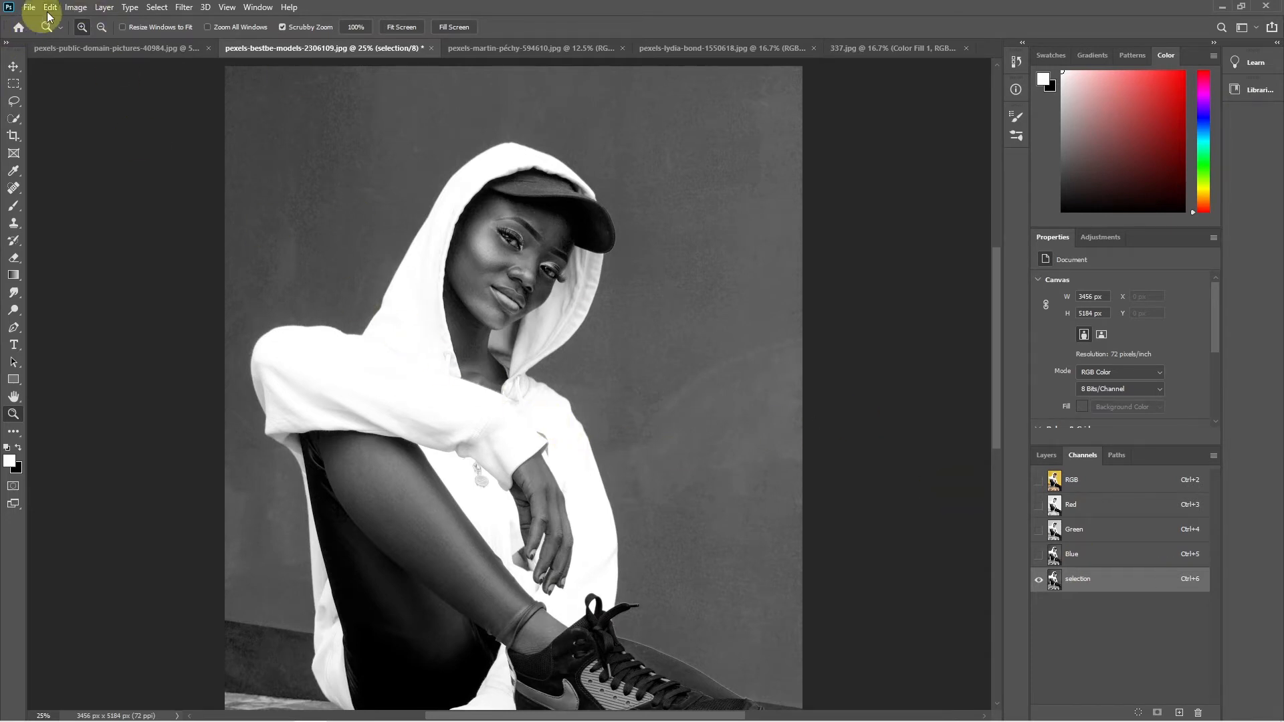
click(76, 7)
mouse_move(94, 43)
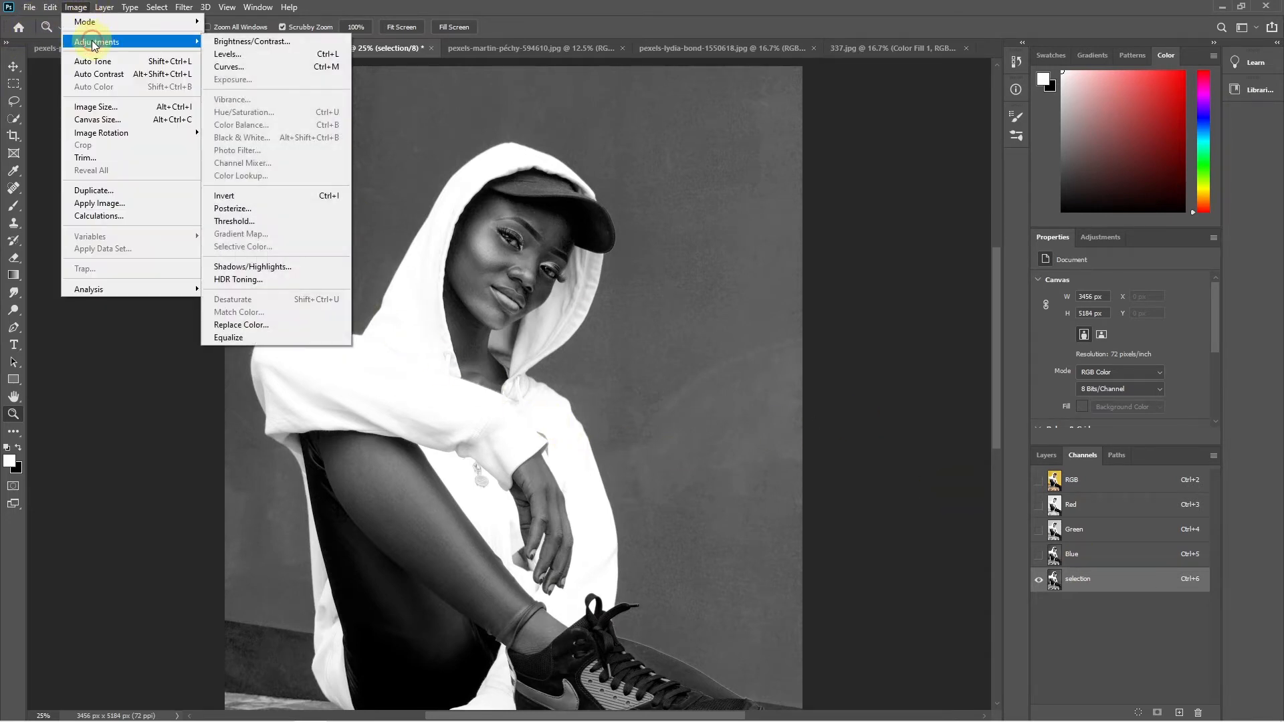
click(298, 56)
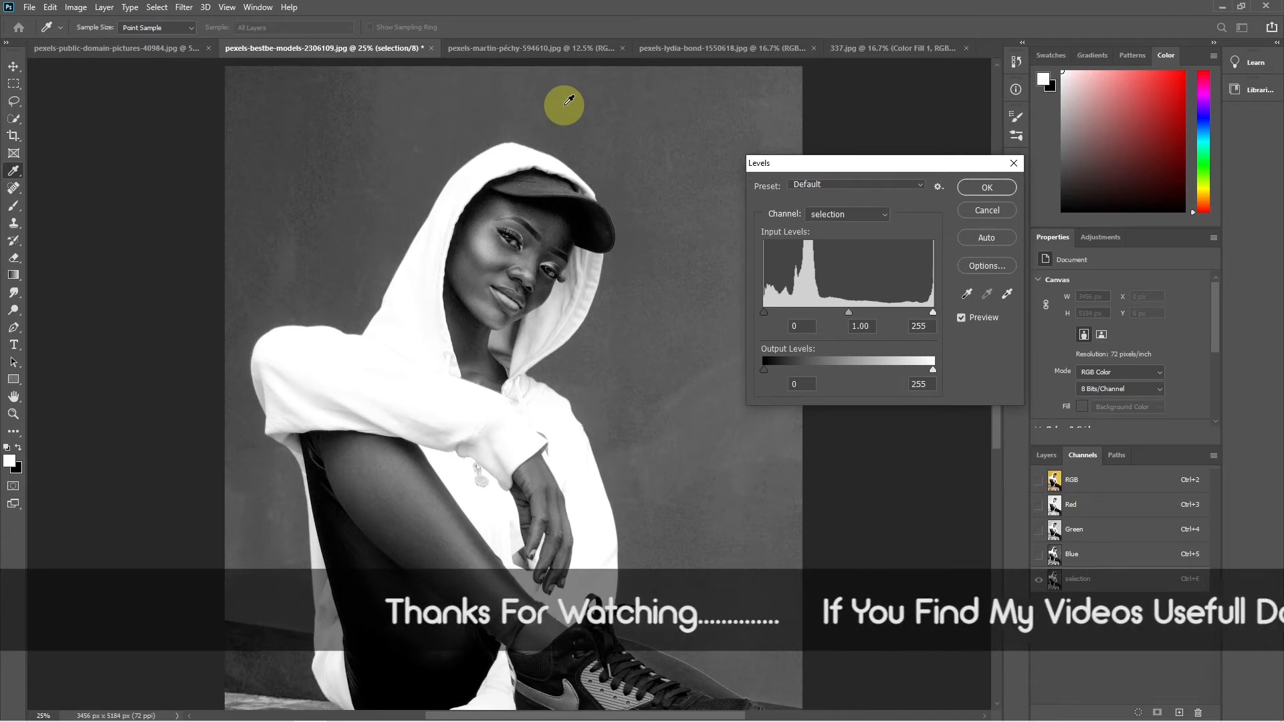
click(994, 210)
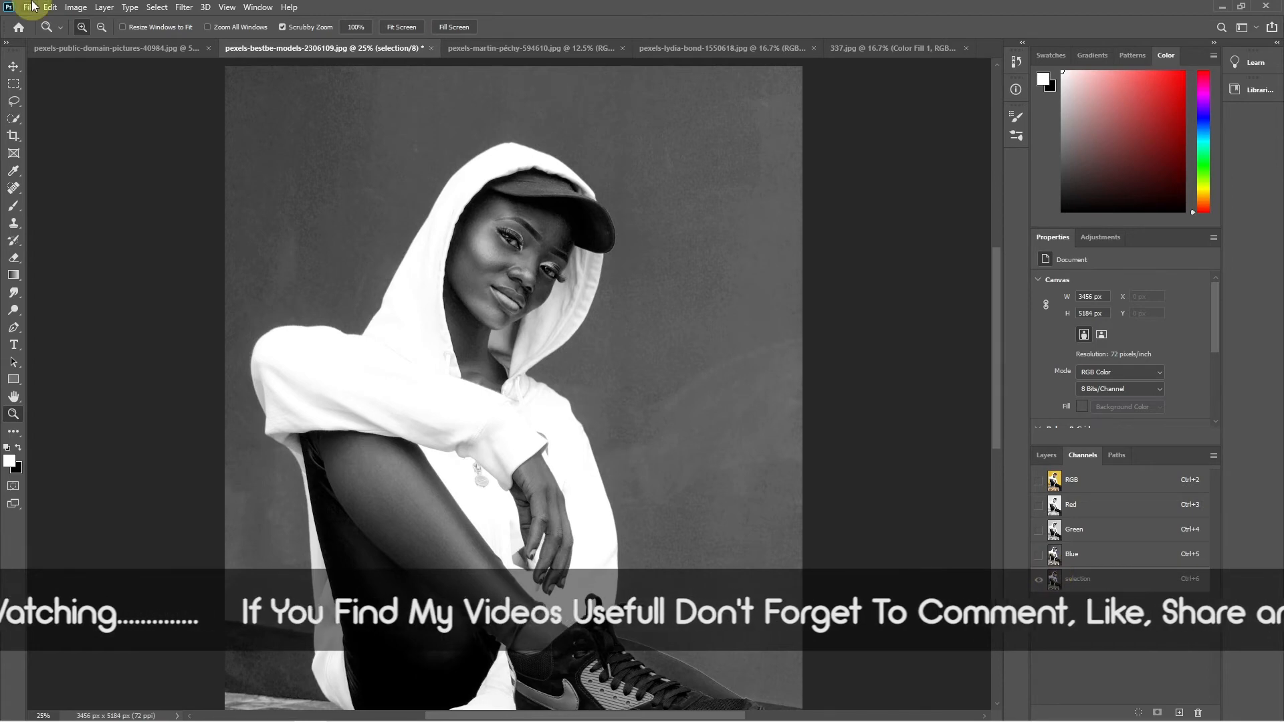
- Invert the tones of the "selection" channel
click(70, 9)
mouse_move(134, 41)
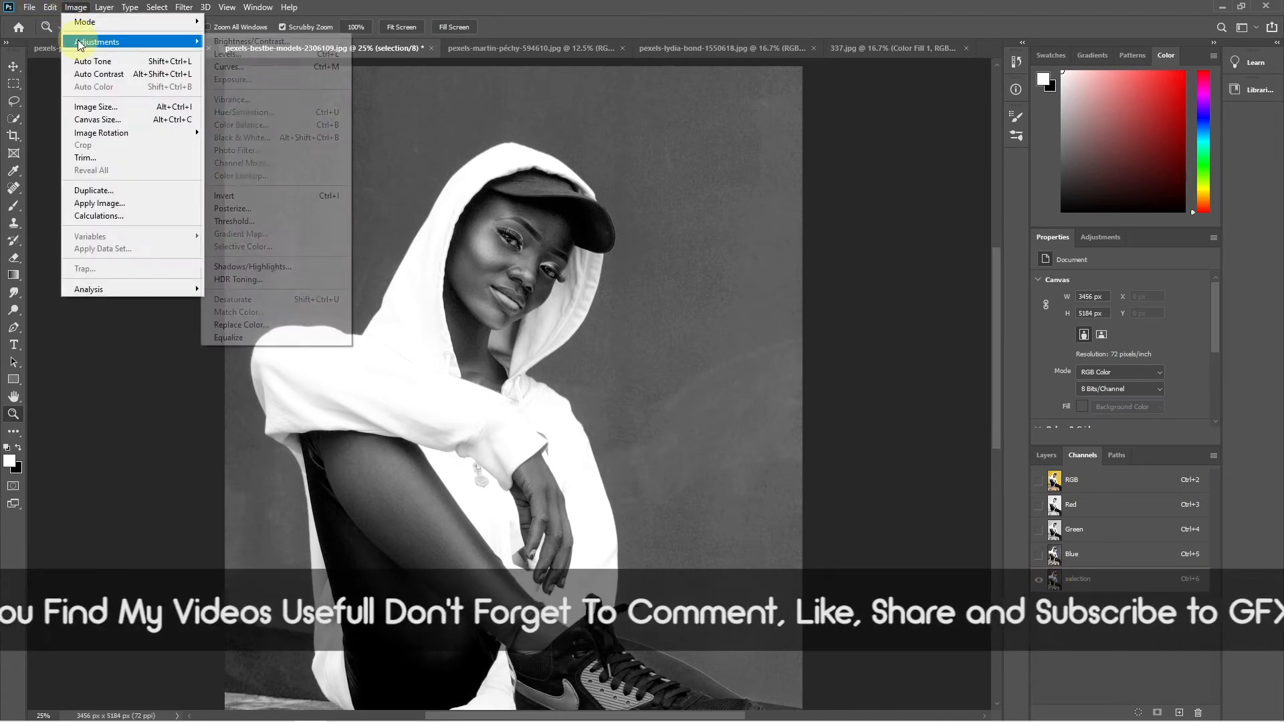
click(258, 195)
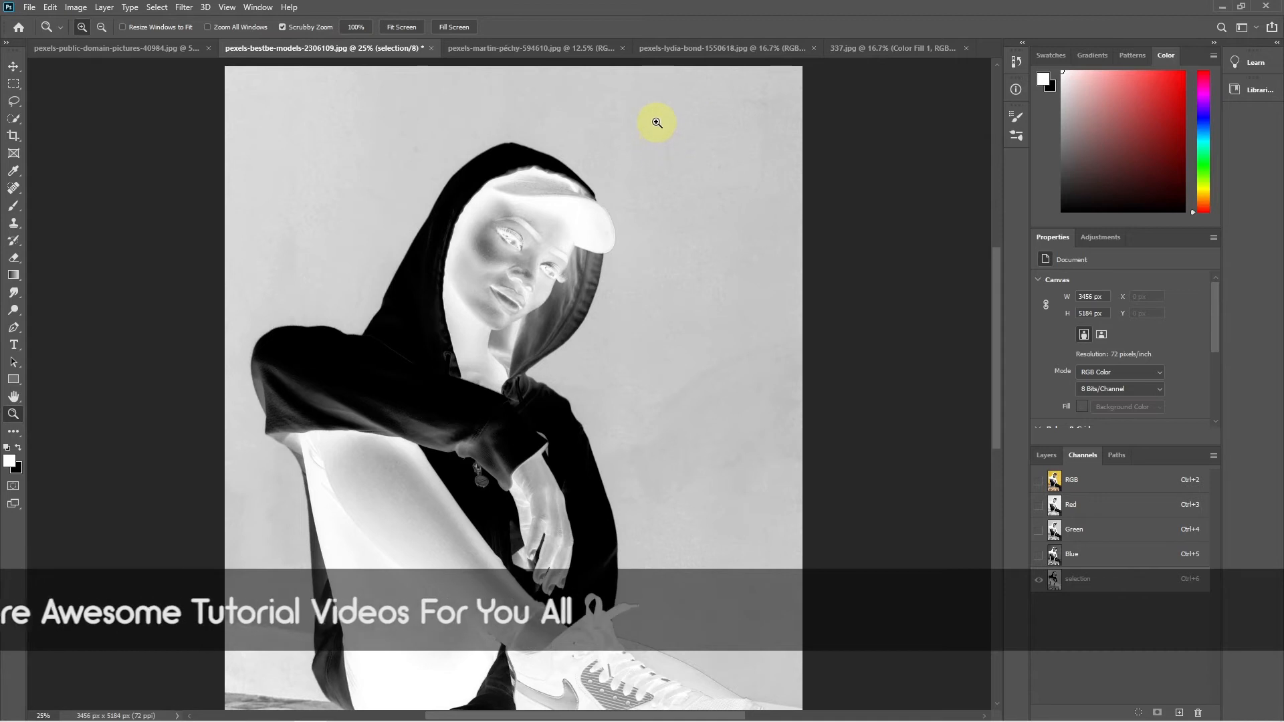
- Undo the inversion of the "selection" channel, and apply Levels to it with input shadows 55, midtones 0.52 and highlights 255
key(ctrl+z)
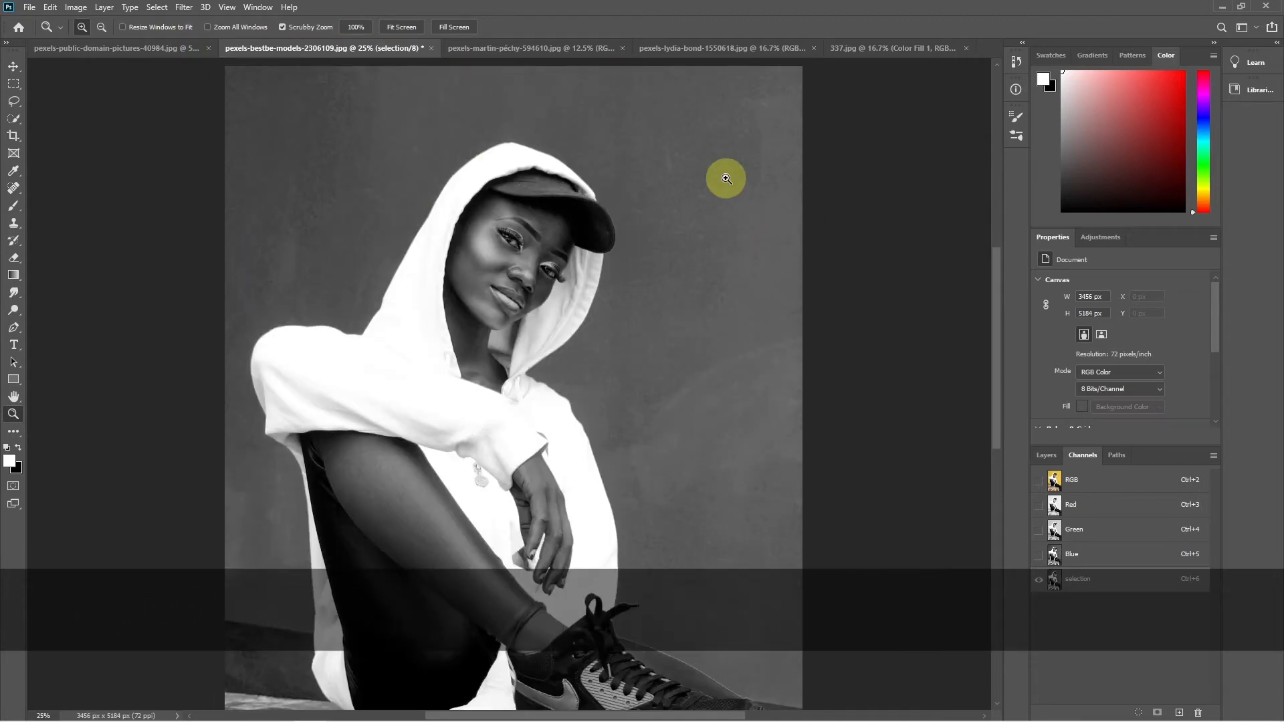
click(74, 7)
mouse_move(100, 41)
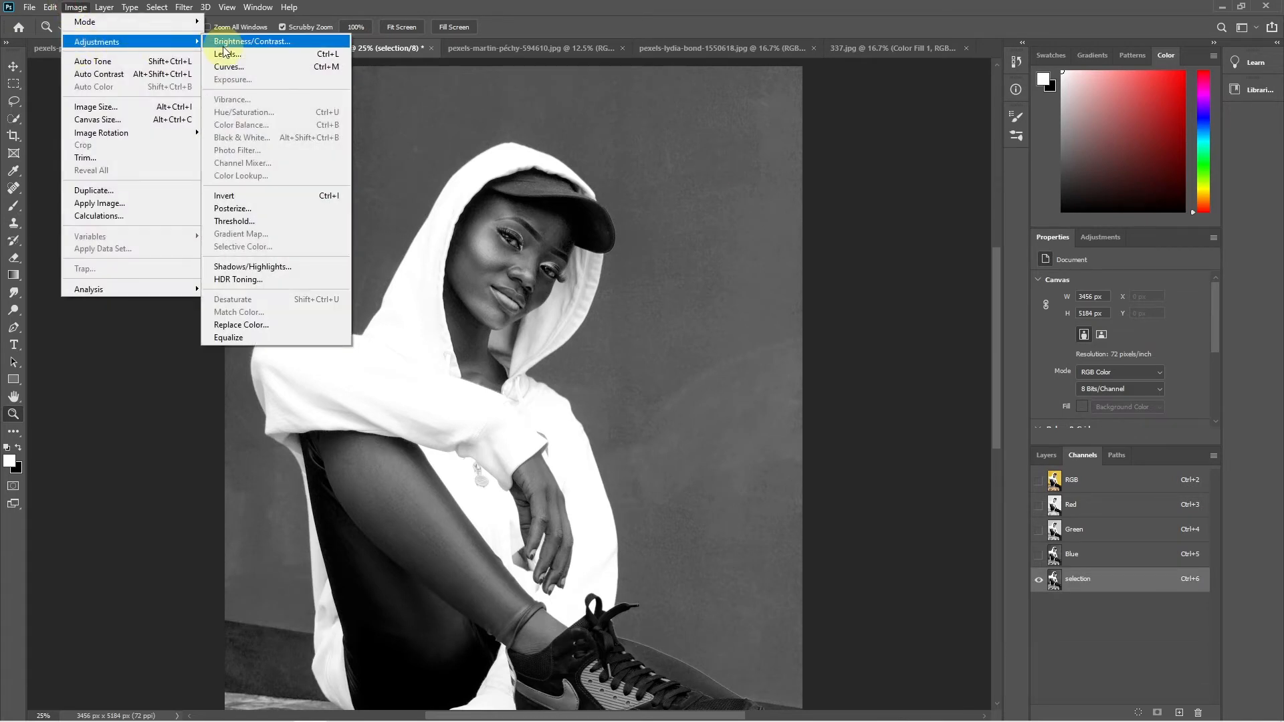
click(227, 57)
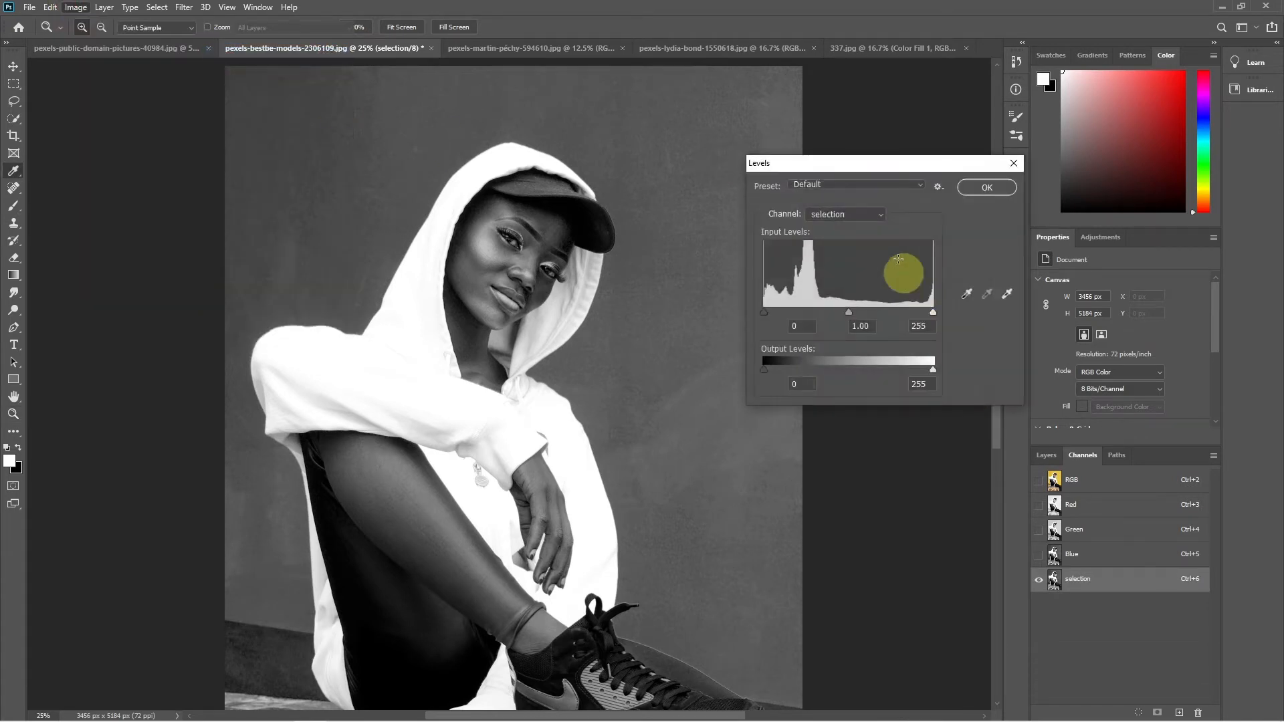
drag(869, 167, 807, 115)
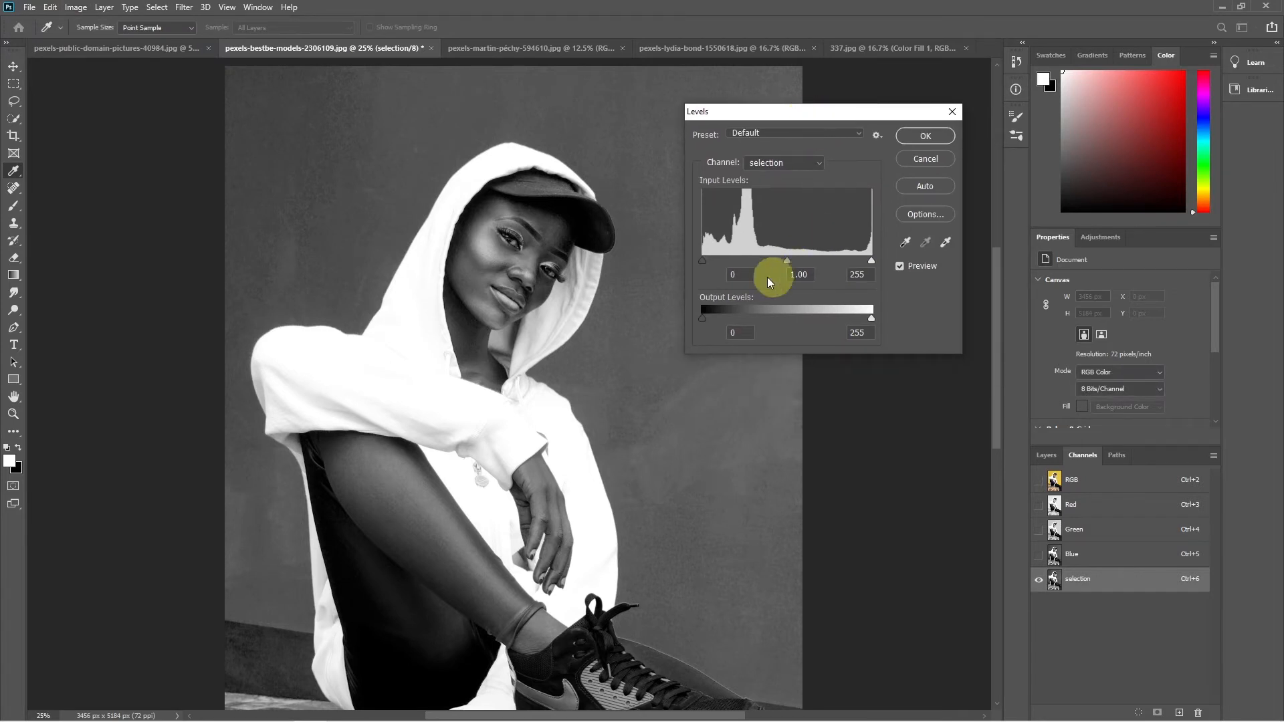
drag(705, 264, 726, 261)
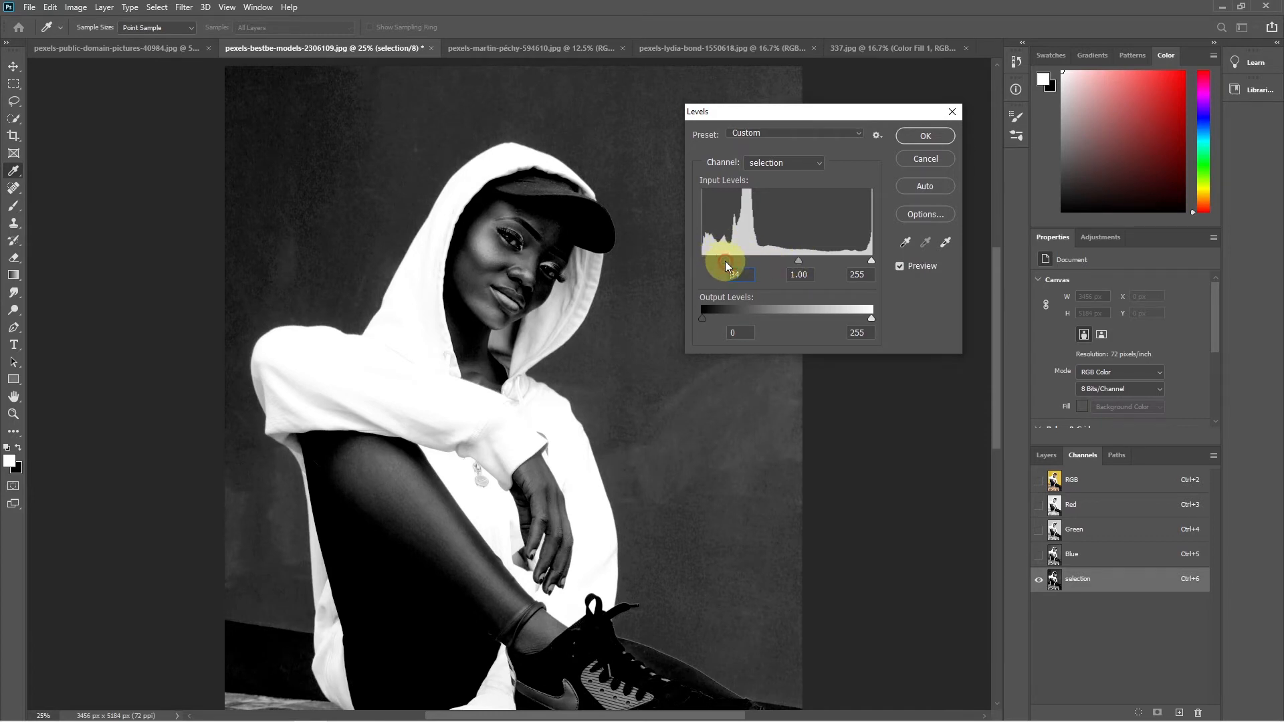
drag(726, 262, 727, 261)
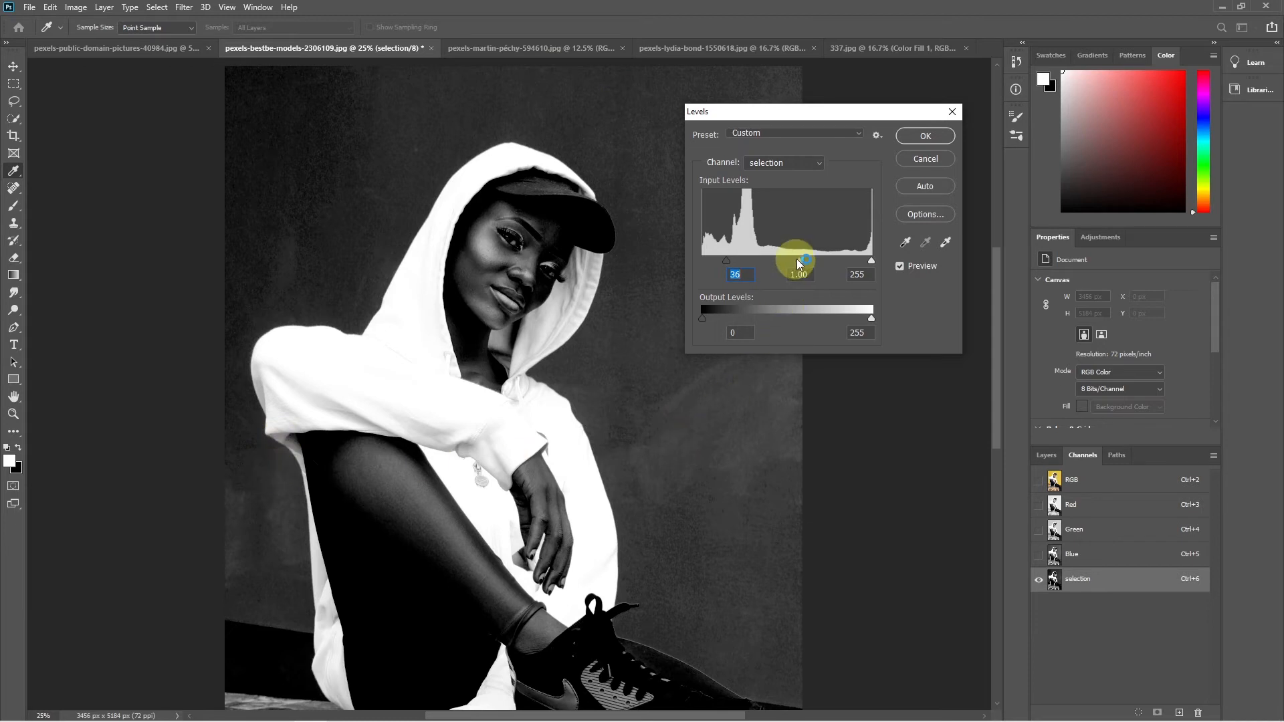
drag(800, 262, 814, 259)
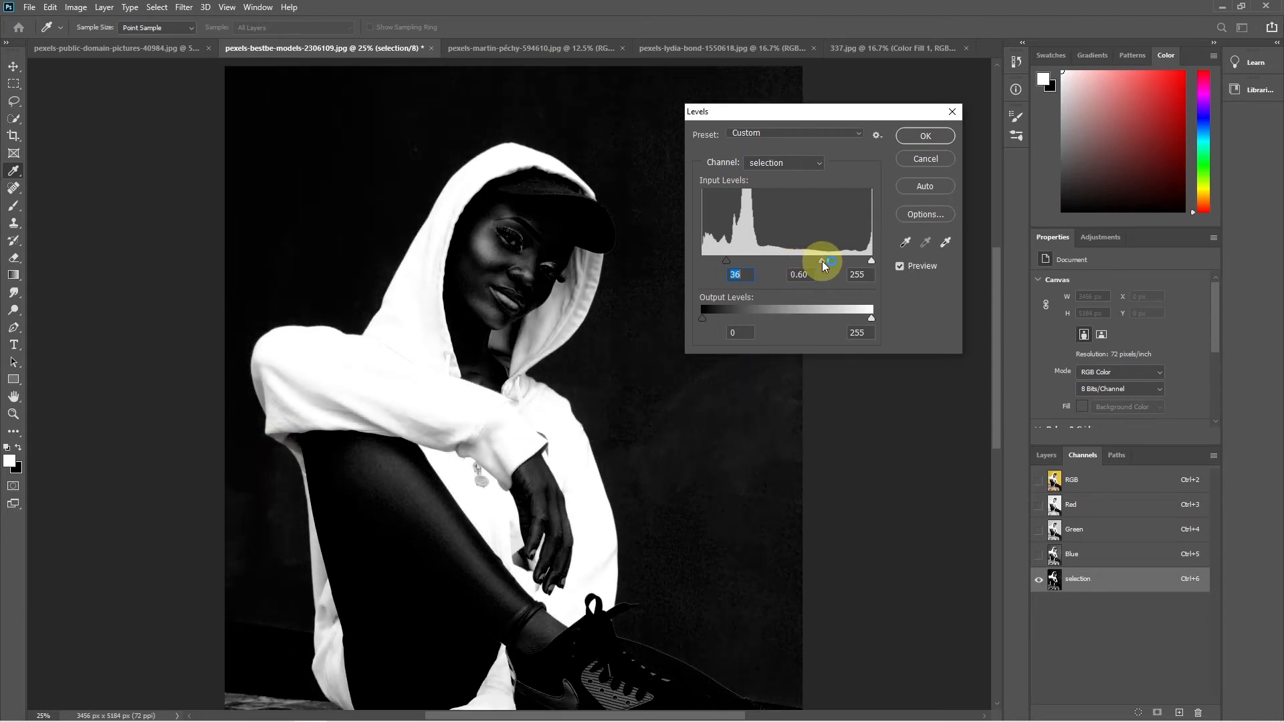
drag(728, 260, 736, 258)
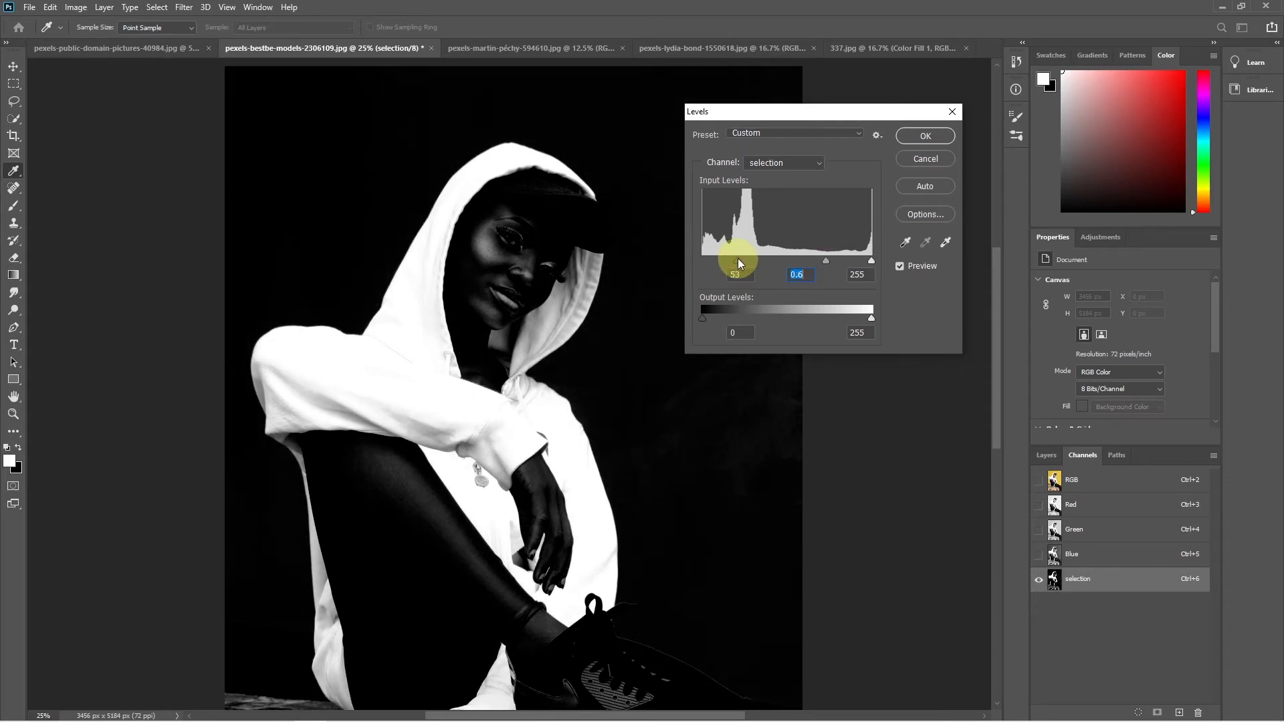
drag(738, 261, 741, 261)
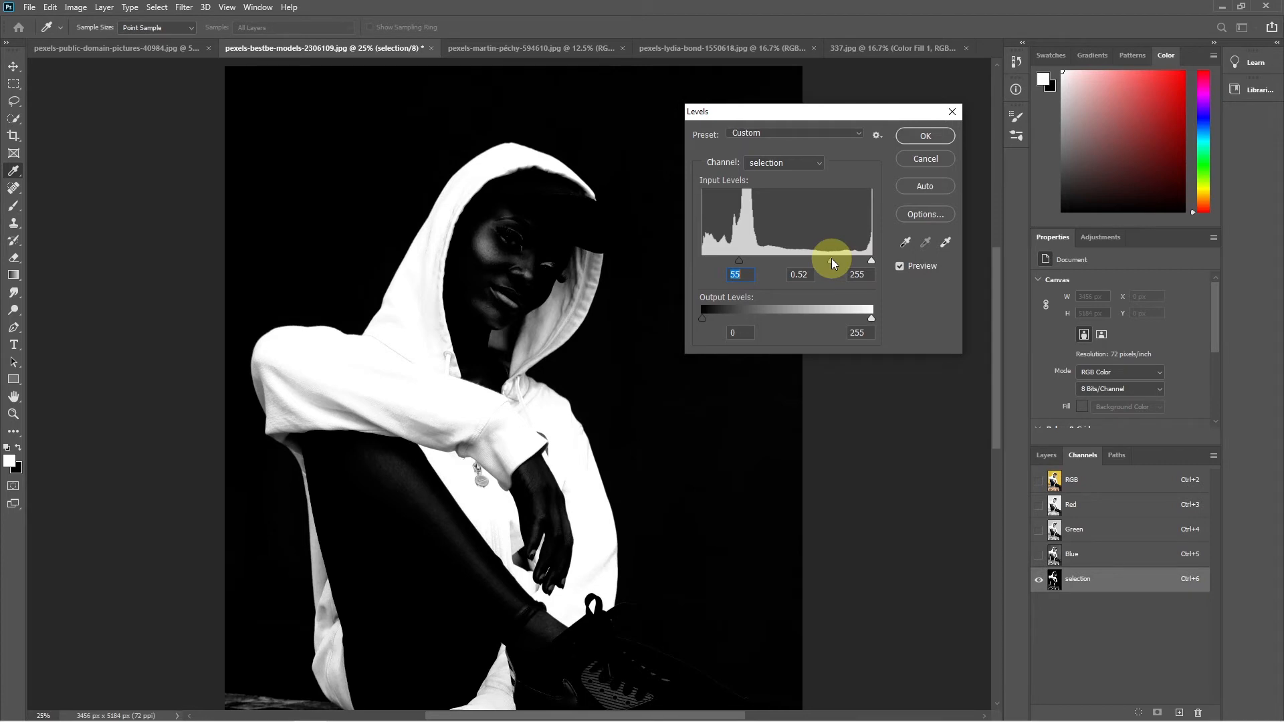
click(832, 260)
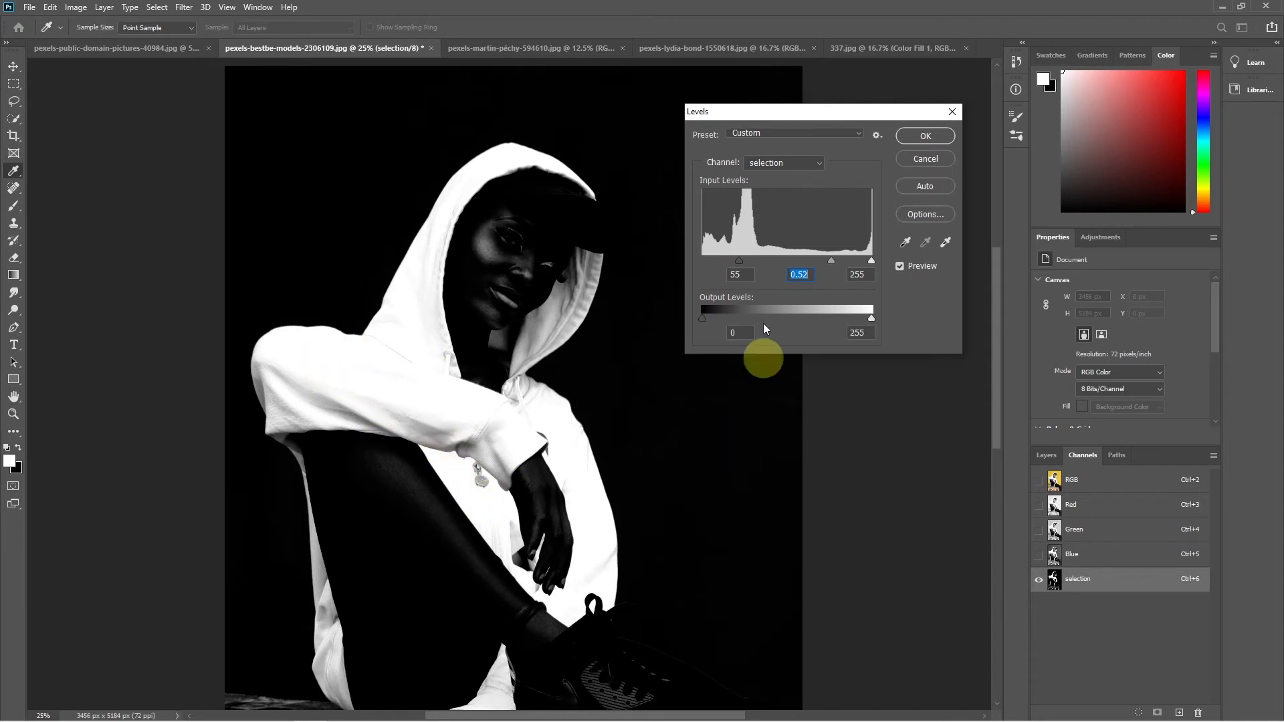
click(924, 136)
- Check the stone bench area in the channel, return to the RGB composite and activate the Polygonal Lasso tool
key(z)
key(space)
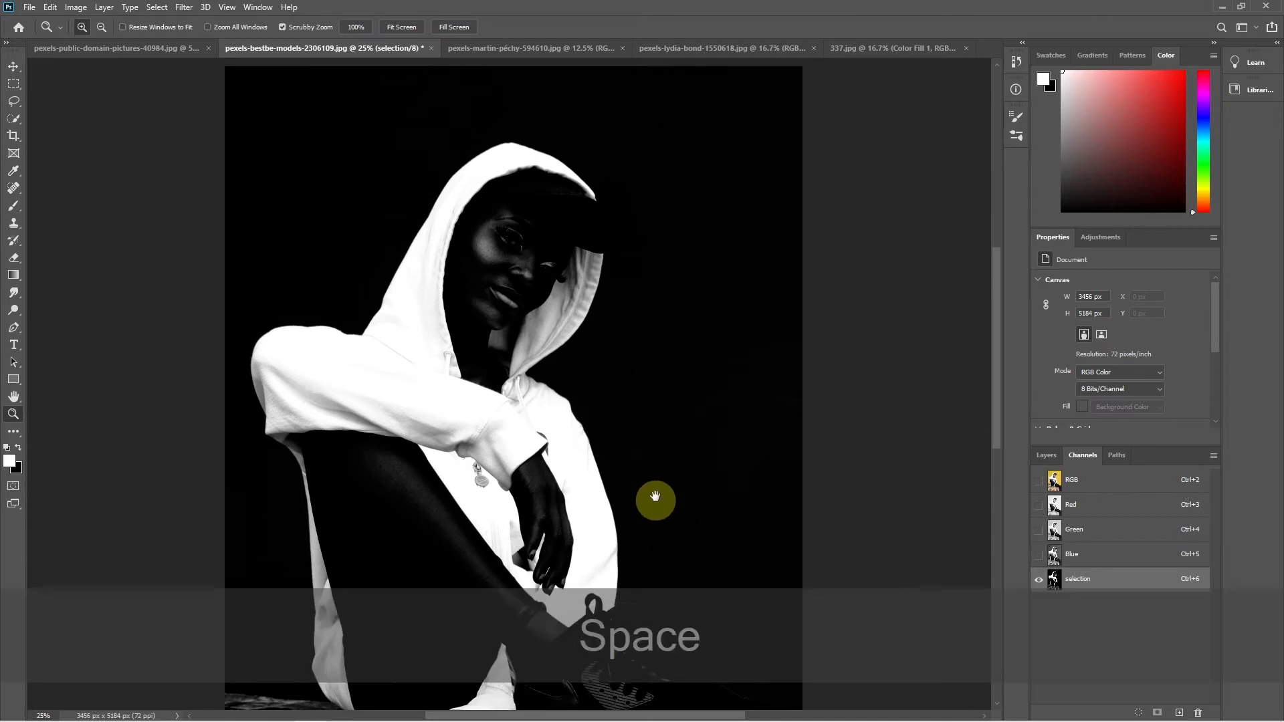
drag(656, 502, 664, 63)
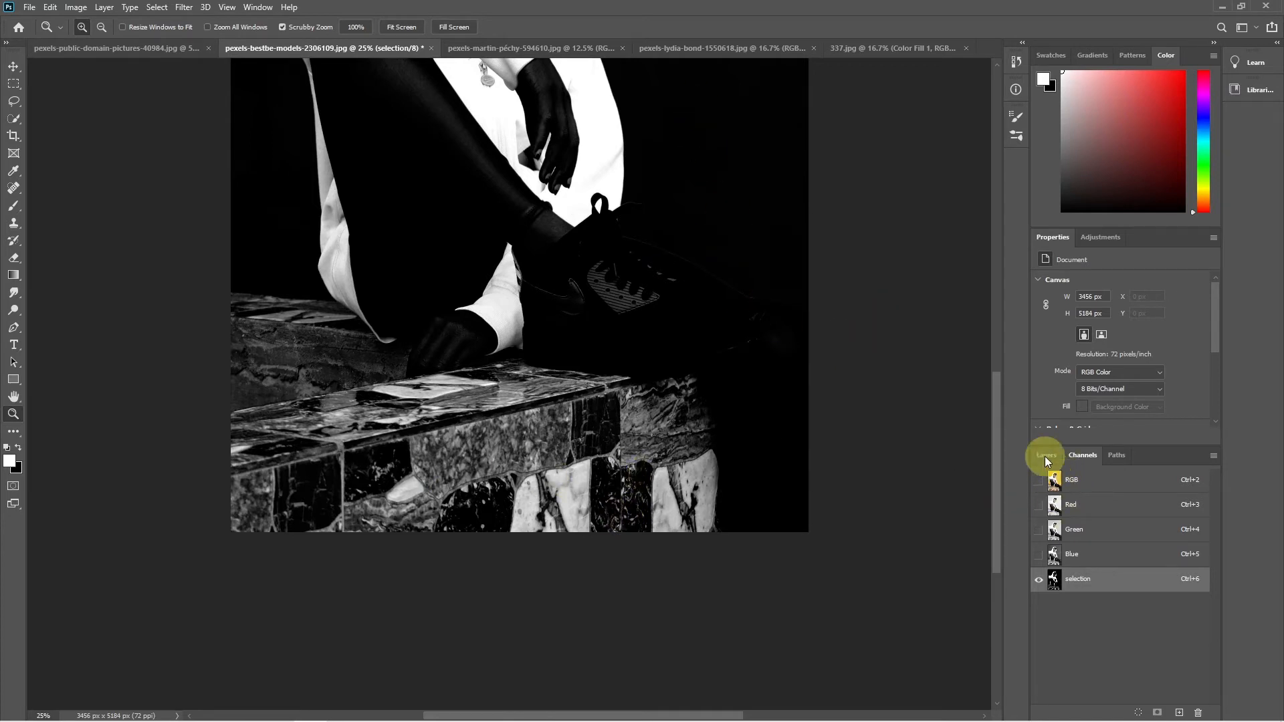
click(1084, 486)
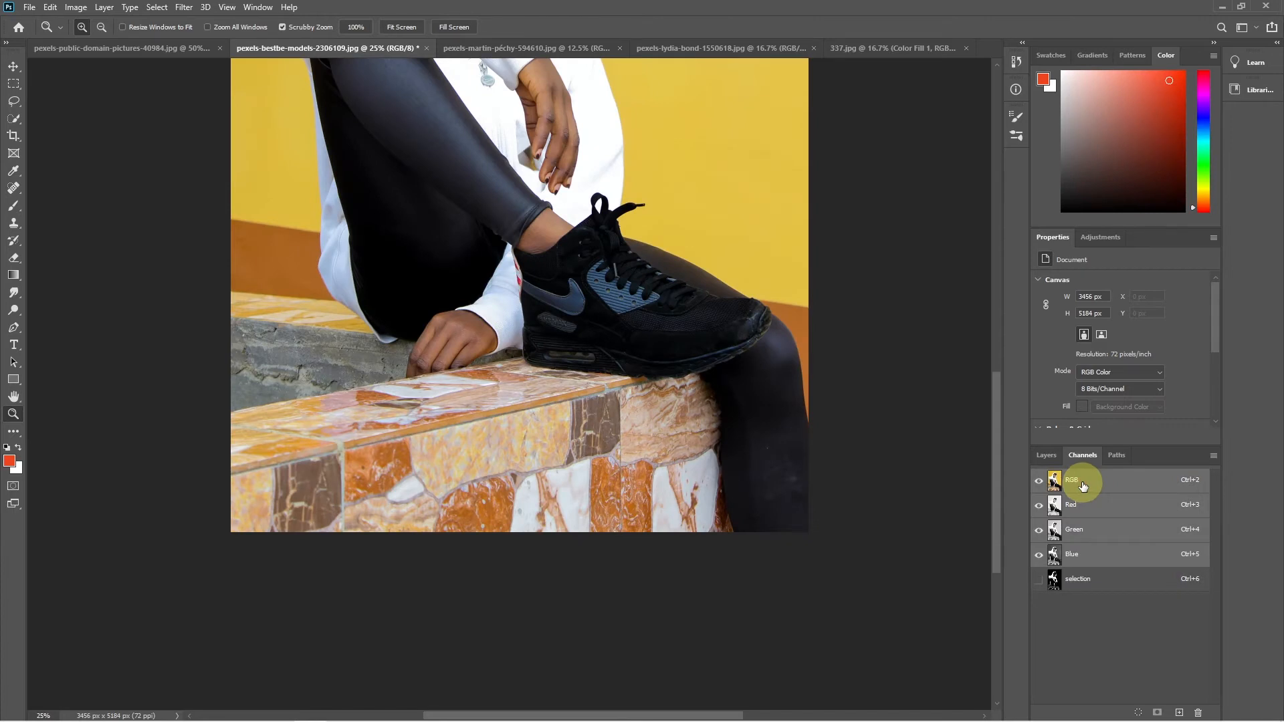
click(14, 101)
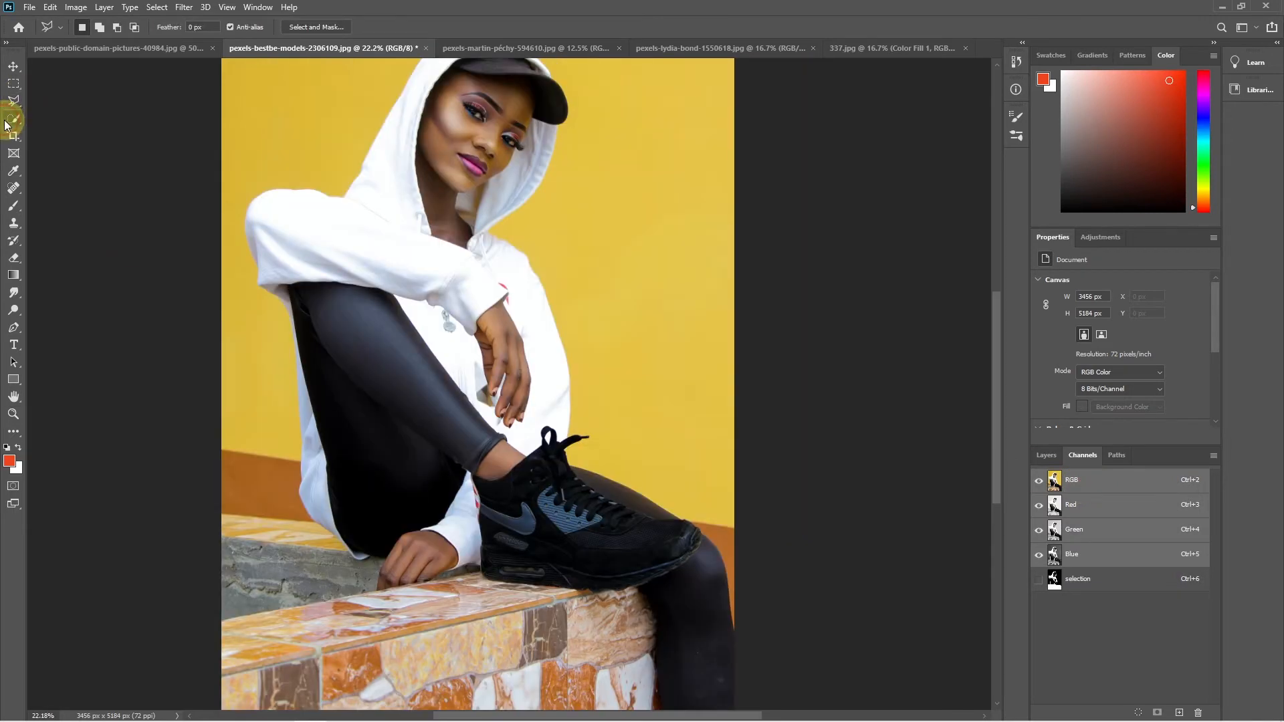
- Select the model's leggings, shoe, lower hand, face and cap with the Quick Selection tool
right_click(10, 121)
click(63, 131)
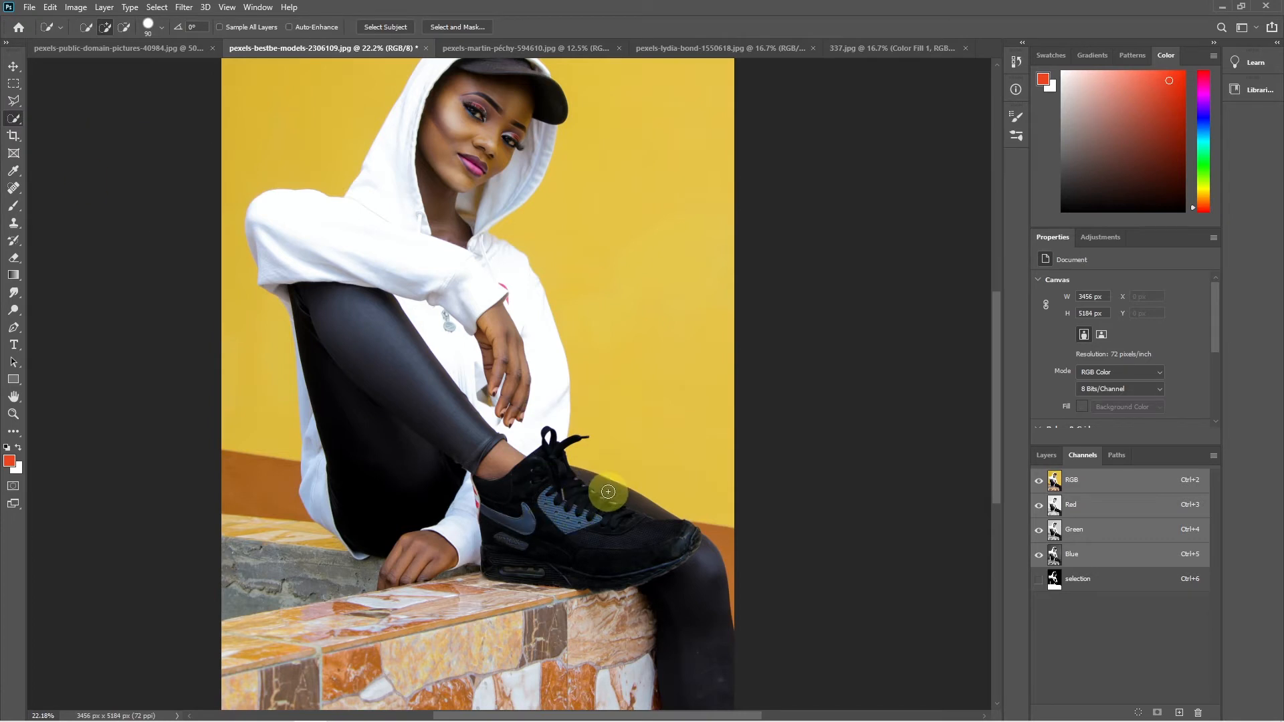
mouse_move(618, 498)
mouse_down()
mouse_move(642, 514)
mouse_move(444, 450)
mouse_move(467, 548)
mouse_move(420, 555)
mouse_move(431, 550)
mouse_up()
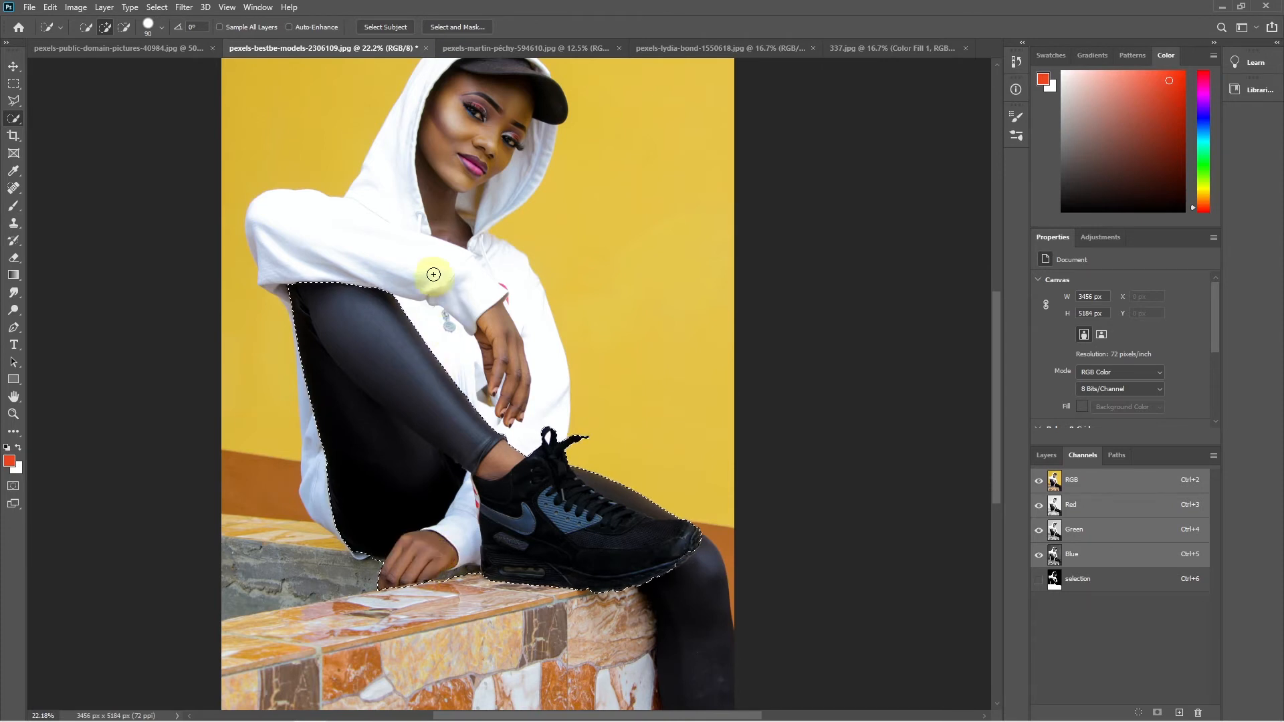
drag(442, 211, 449, 174)
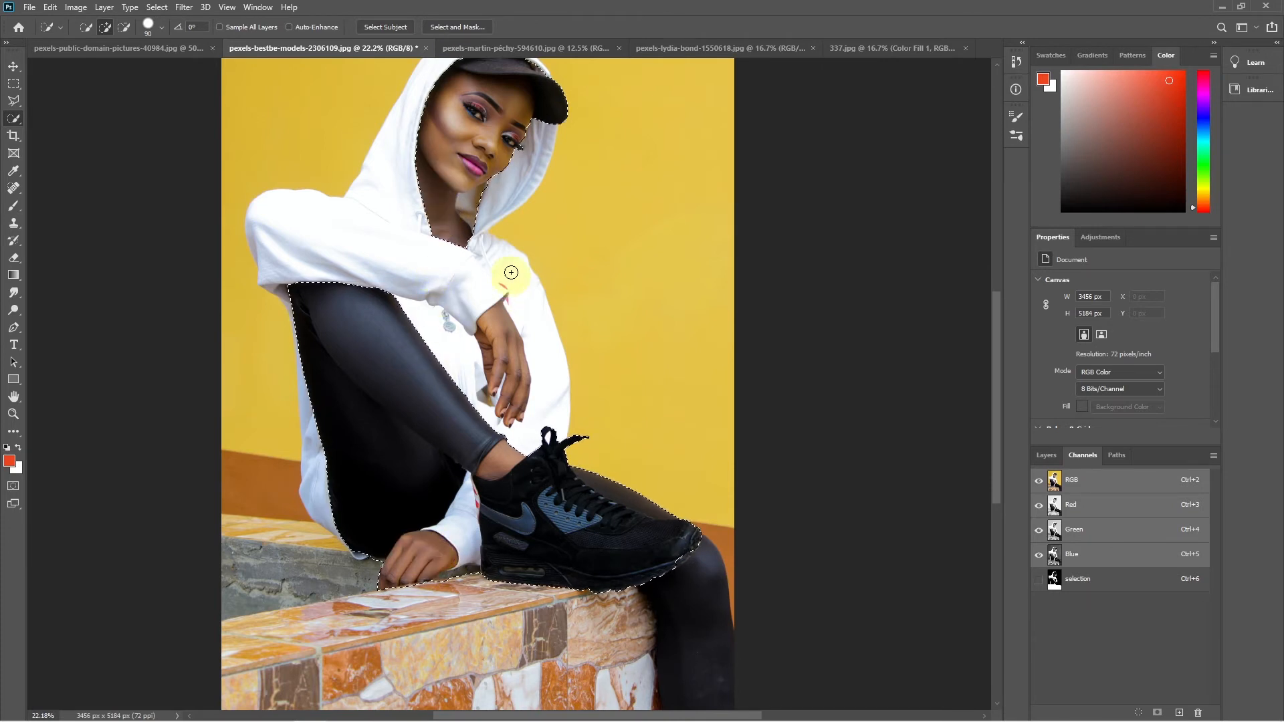
- Fill the selected areas of the "selection" channel with white in Normal mode at 100% opacity, and deselect
click(1085, 580)
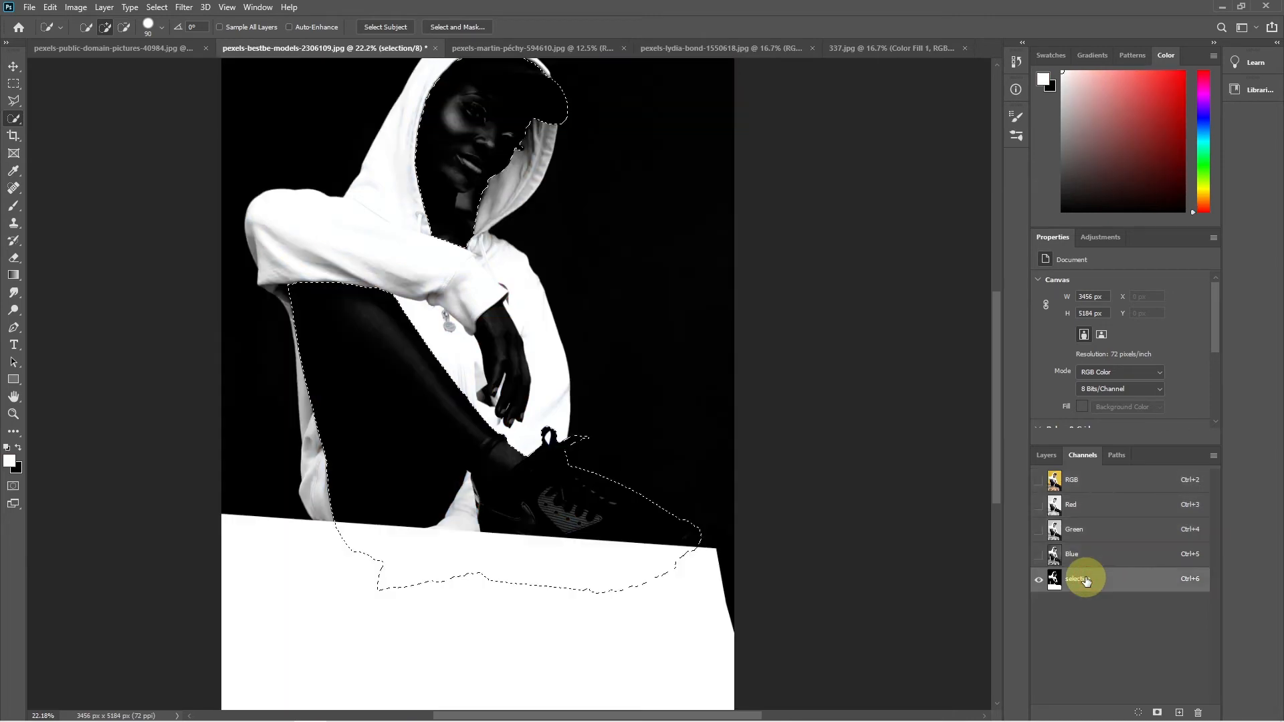
click(60, 12)
click(94, 210)
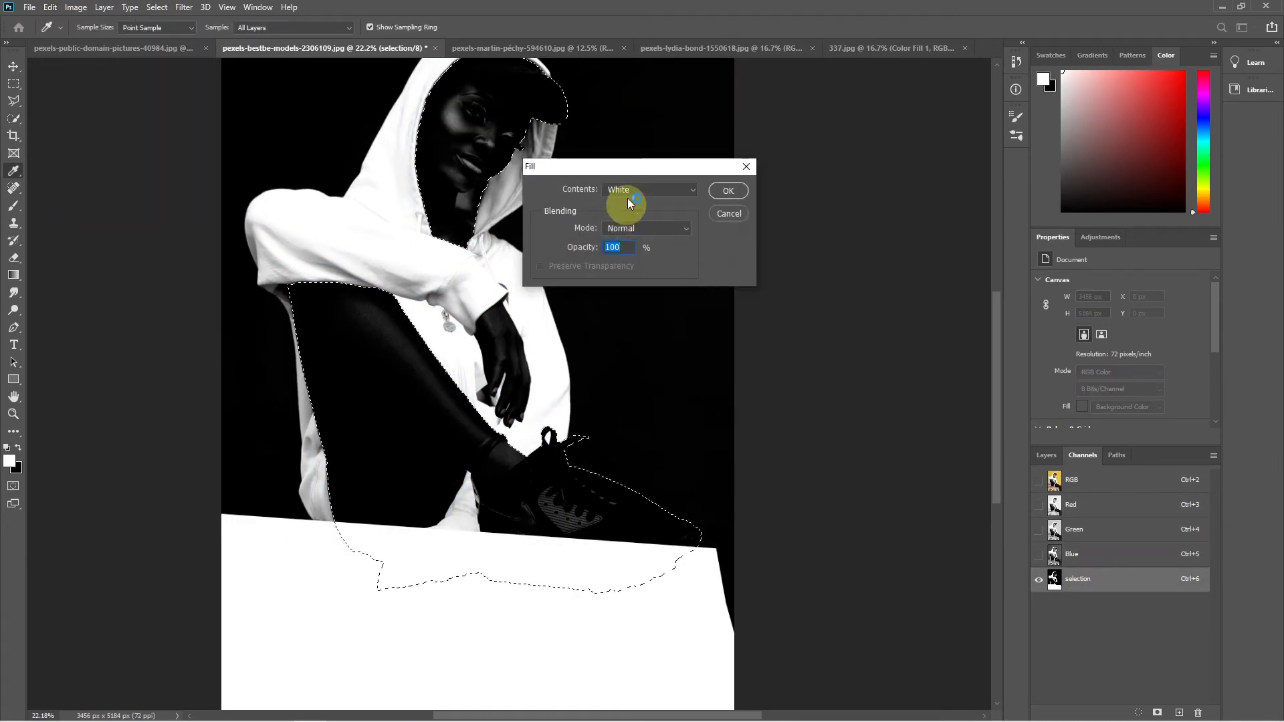
click(727, 190)
key(w)
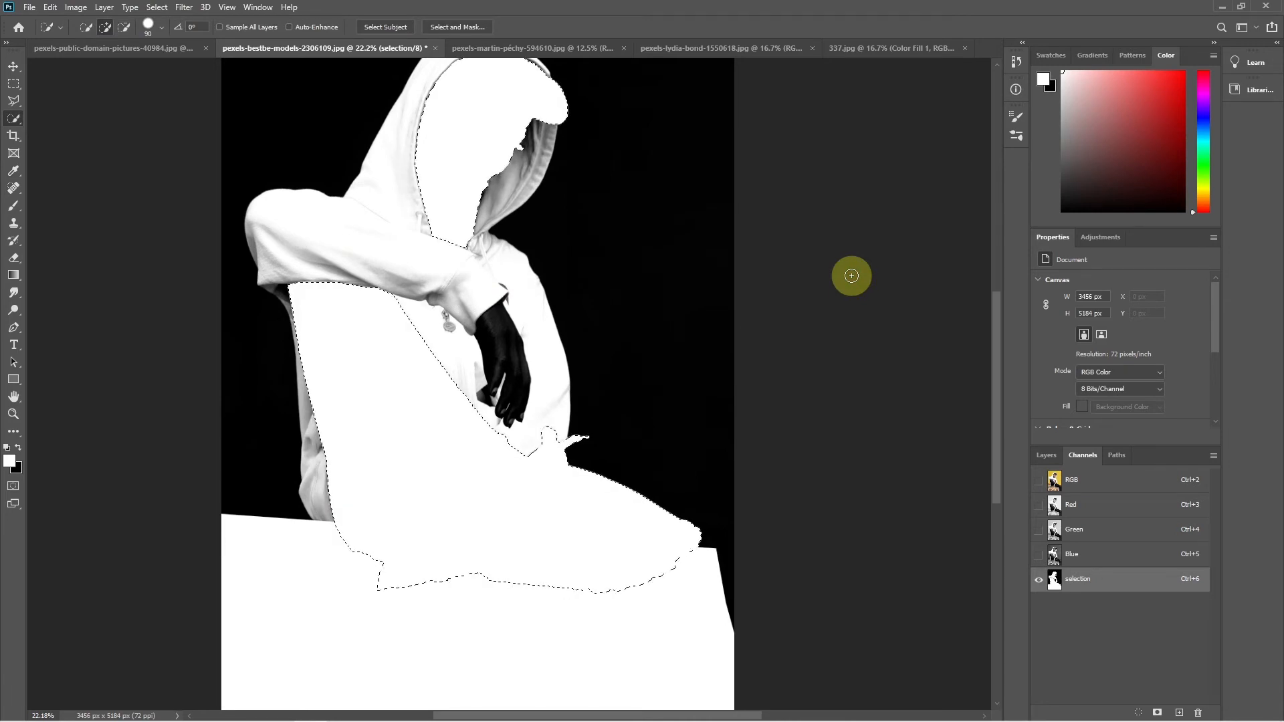
key(ctrl+d)
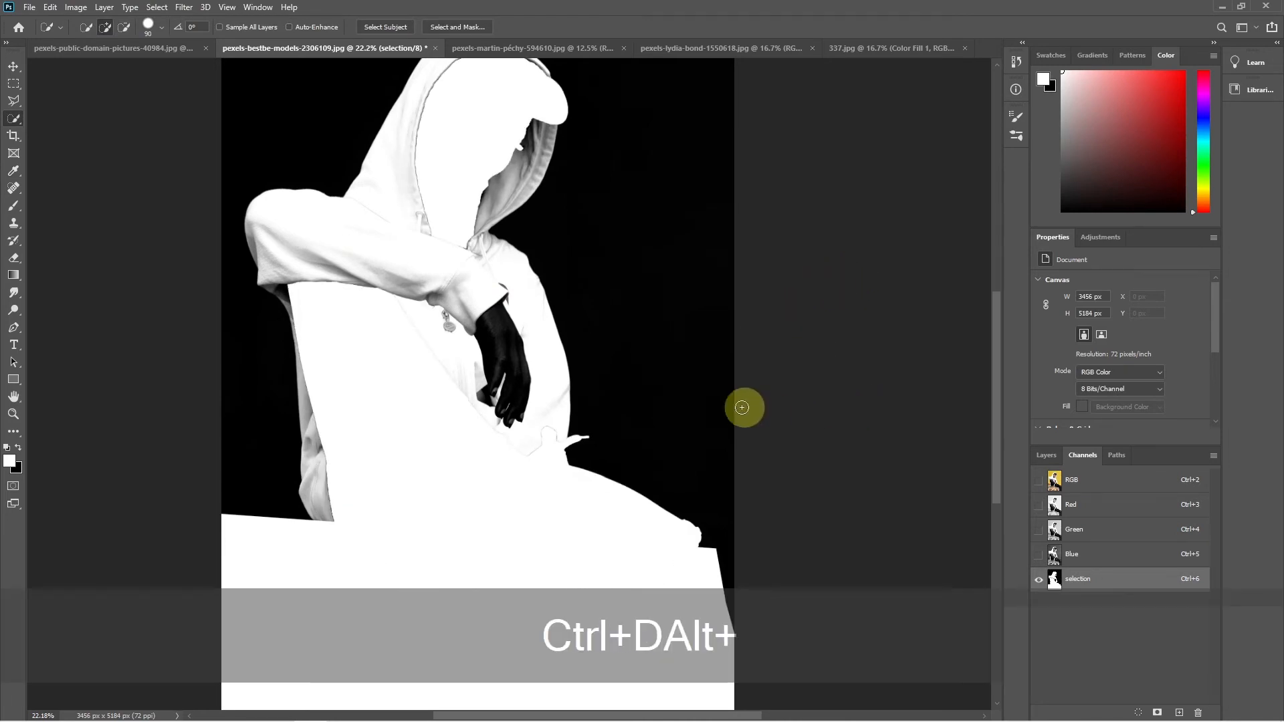
- Brush white over the dark hand and the gray folds of the sleeve and hood, and undo the stroke spilling past the hood's edge
scroll(741, 407, down, 2)
scroll(747, 387, up, 4)
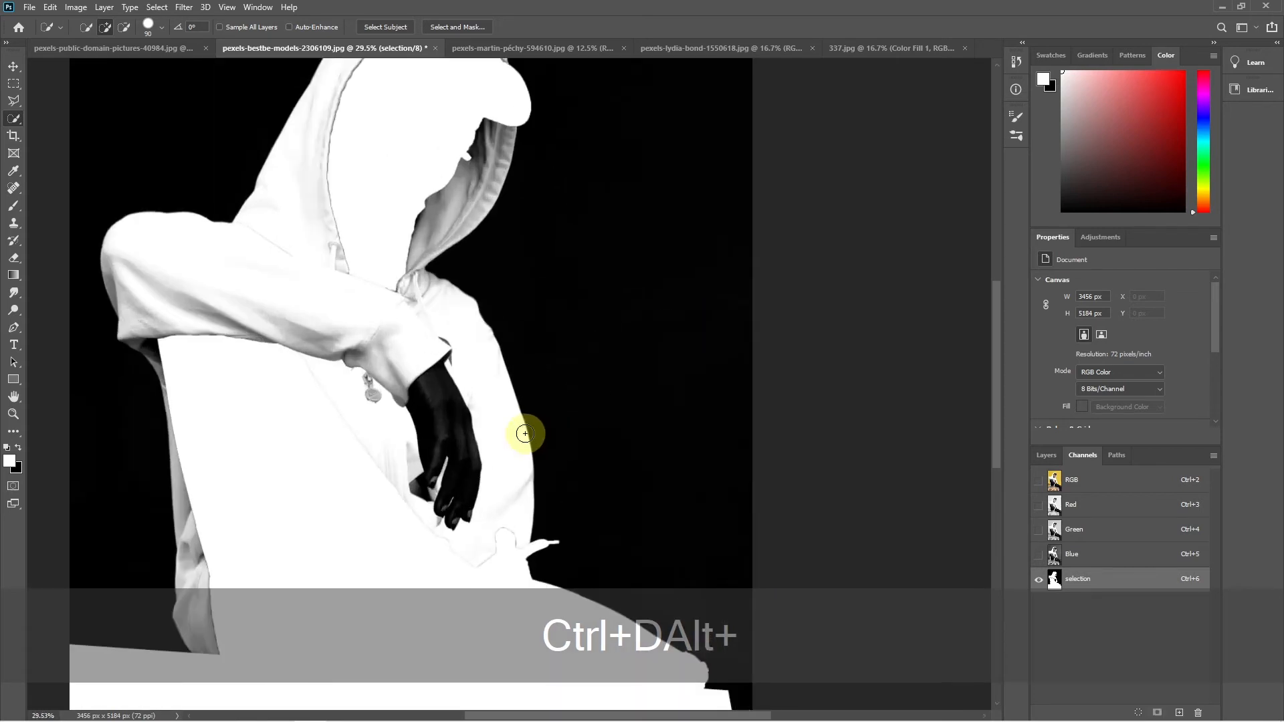
click(13, 206)
mouse_move(471, 551)
mouse_down()
mouse_move(405, 540)
mouse_move(386, 497)
mouse_move(398, 392)
mouse_move(364, 465)
mouse_move(322, 385)
mouse_move(422, 372)
mouse_move(428, 329)
mouse_move(438, 470)
mouse_move(470, 507)
mouse_move(463, 495)
mouse_move(487, 475)
mouse_move(421, 381)
mouse_move(360, 363)
mouse_move(379, 403)
mouse_move(232, 330)
mouse_move(222, 349)
mouse_move(171, 276)
mouse_up()
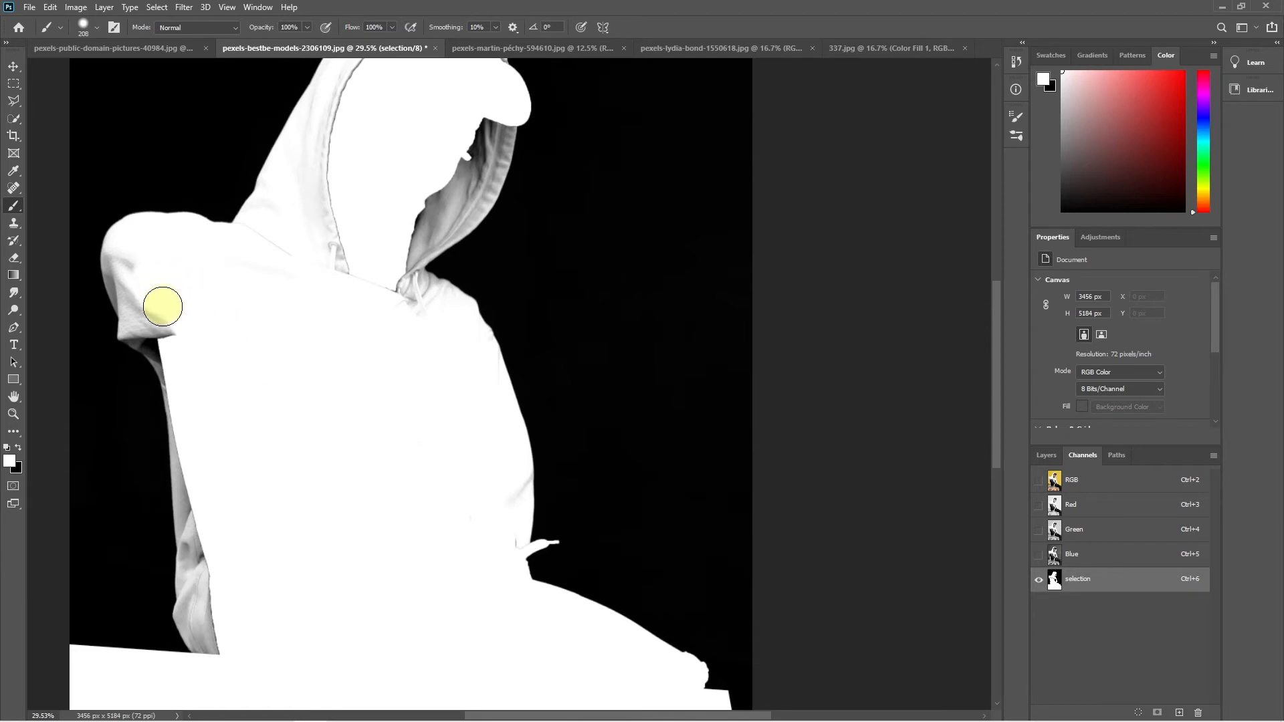
mouse_move(319, 198)
mouse_down()
mouse_move(344, 251)
mouse_move(343, 130)
mouse_move(304, 186)
mouse_move(368, 191)
mouse_move(315, 235)
mouse_move(274, 327)
mouse_move(260, 282)
mouse_move(251, 290)
mouse_move(287, 217)
mouse_move(381, 227)
mouse_move(390, 248)
mouse_move(346, 338)
mouse_move(352, 348)
mouse_move(371, 333)
mouse_move(305, 391)
mouse_move(298, 336)
mouse_move(376, 249)
mouse_move(418, 261)
mouse_move(416, 345)
mouse_move(426, 288)
mouse_move(386, 371)
mouse_move(363, 210)
mouse_move(378, 293)
mouse_move(412, 290)
mouse_move(375, 393)
mouse_up()
key(space)
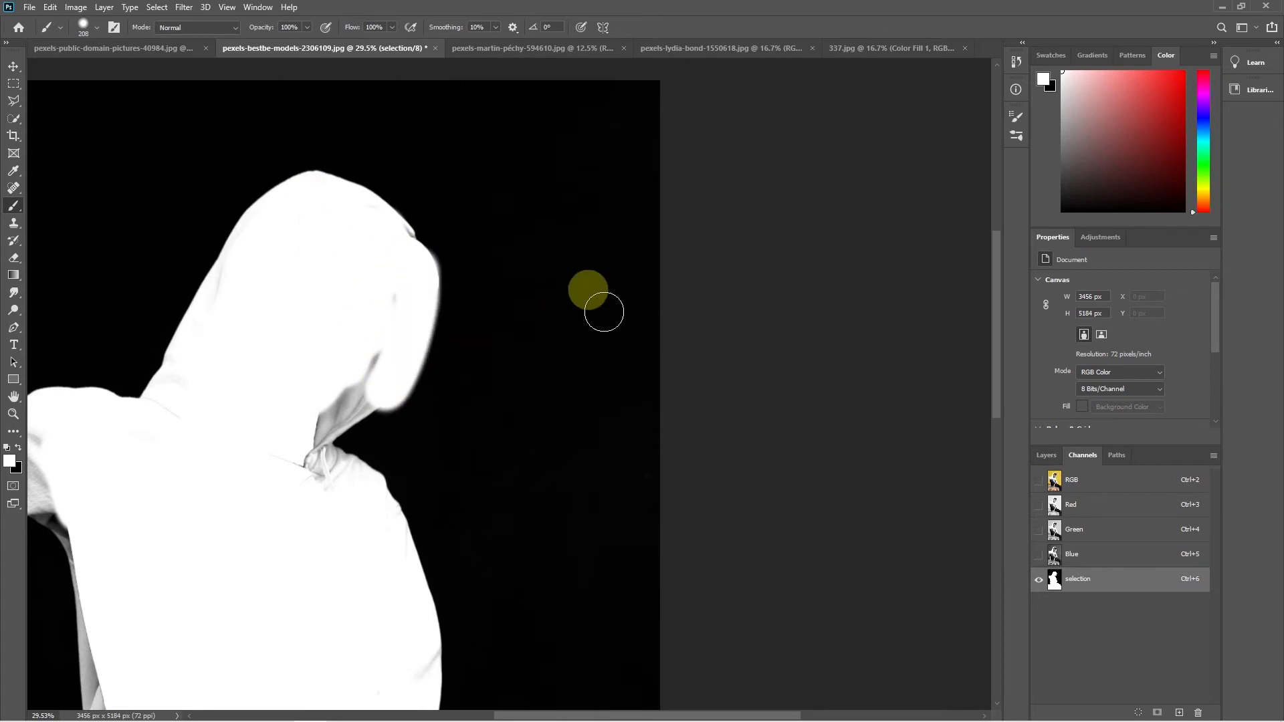
key(ctrl+z)
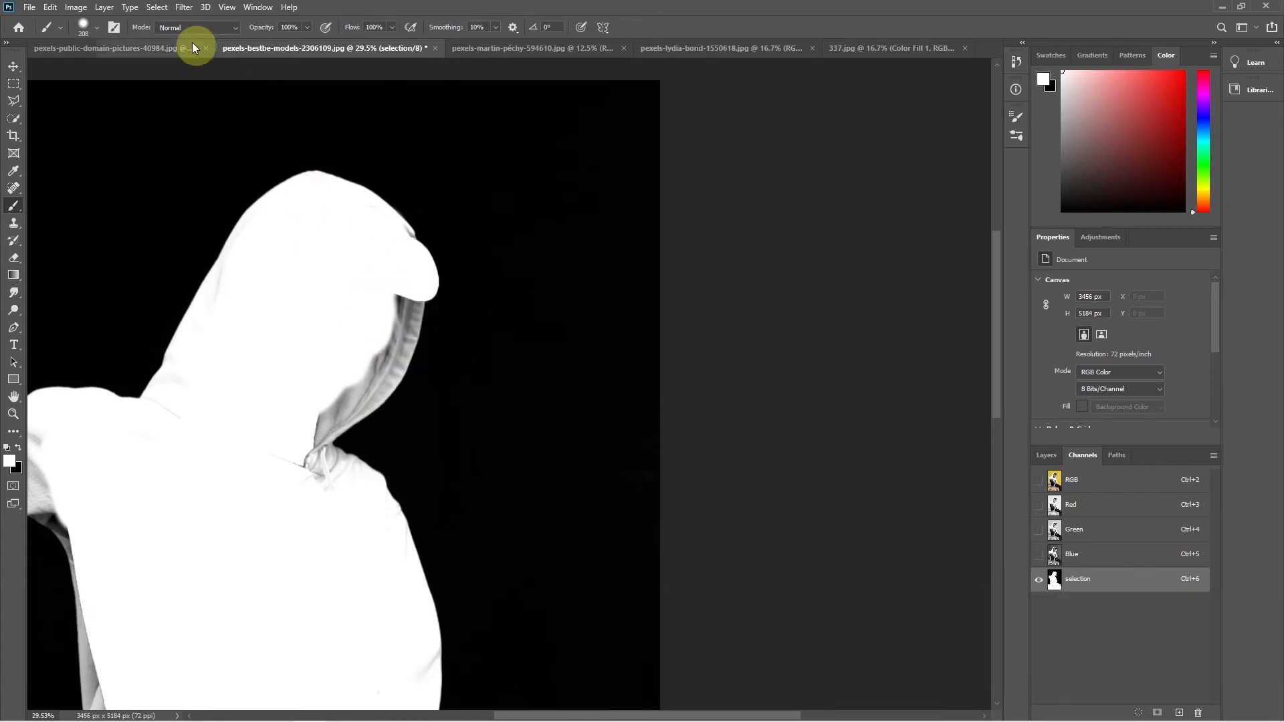
- Set the brush to Overlay mode with 71% flow and whiten the gray areas inside the hood and along its edges
click(186, 27)
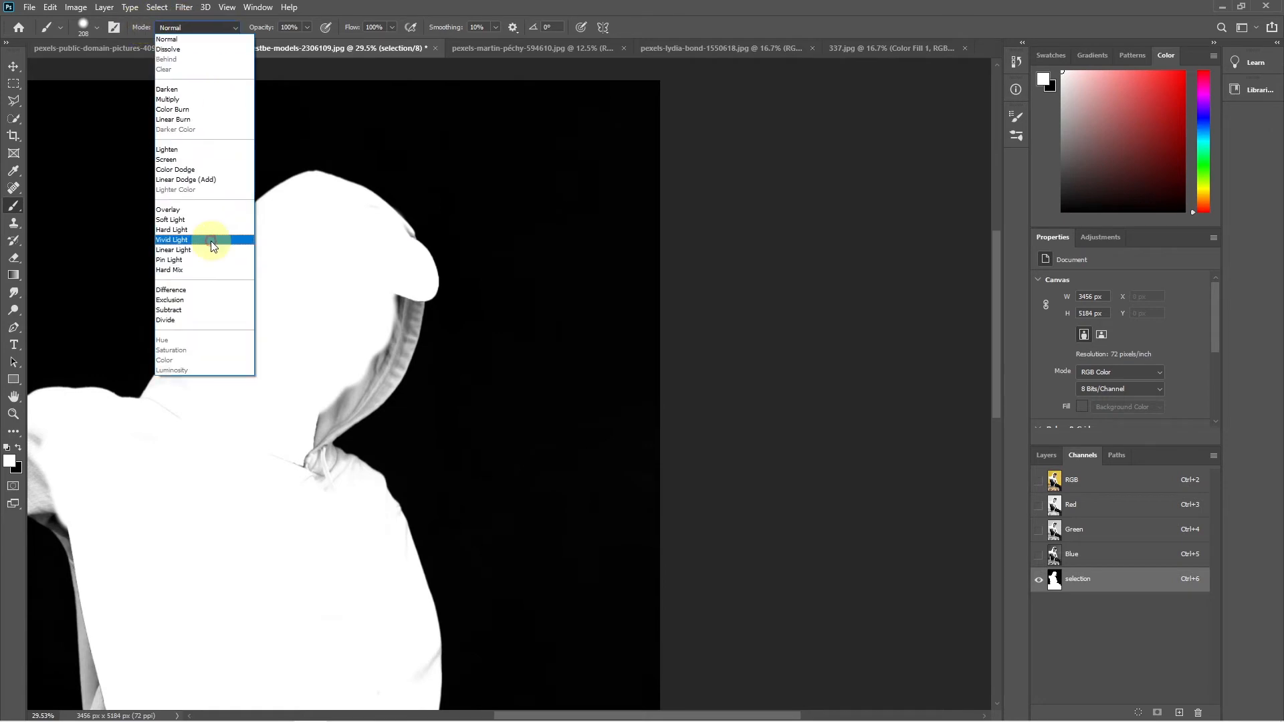
click(177, 211)
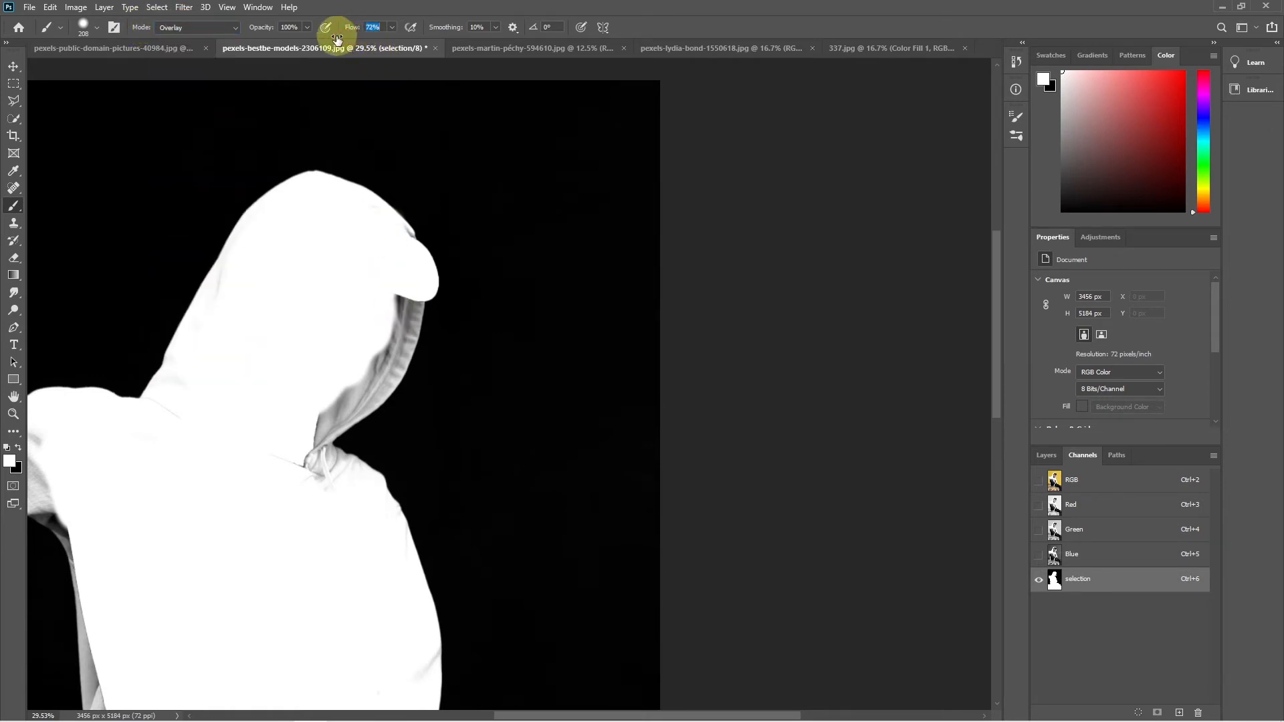
drag(337, 40, 336, 41)
mouse_move(406, 316)
mouse_down()
mouse_move(387, 370)
mouse_move(401, 243)
mouse_move(382, 365)
mouse_move(353, 417)
mouse_move(418, 355)
mouse_move(318, 415)
mouse_move(308, 437)
mouse_move(345, 406)
mouse_move(302, 462)
mouse_move(403, 341)
mouse_move(425, 277)
mouse_move(430, 311)
mouse_move(408, 300)
mouse_up()
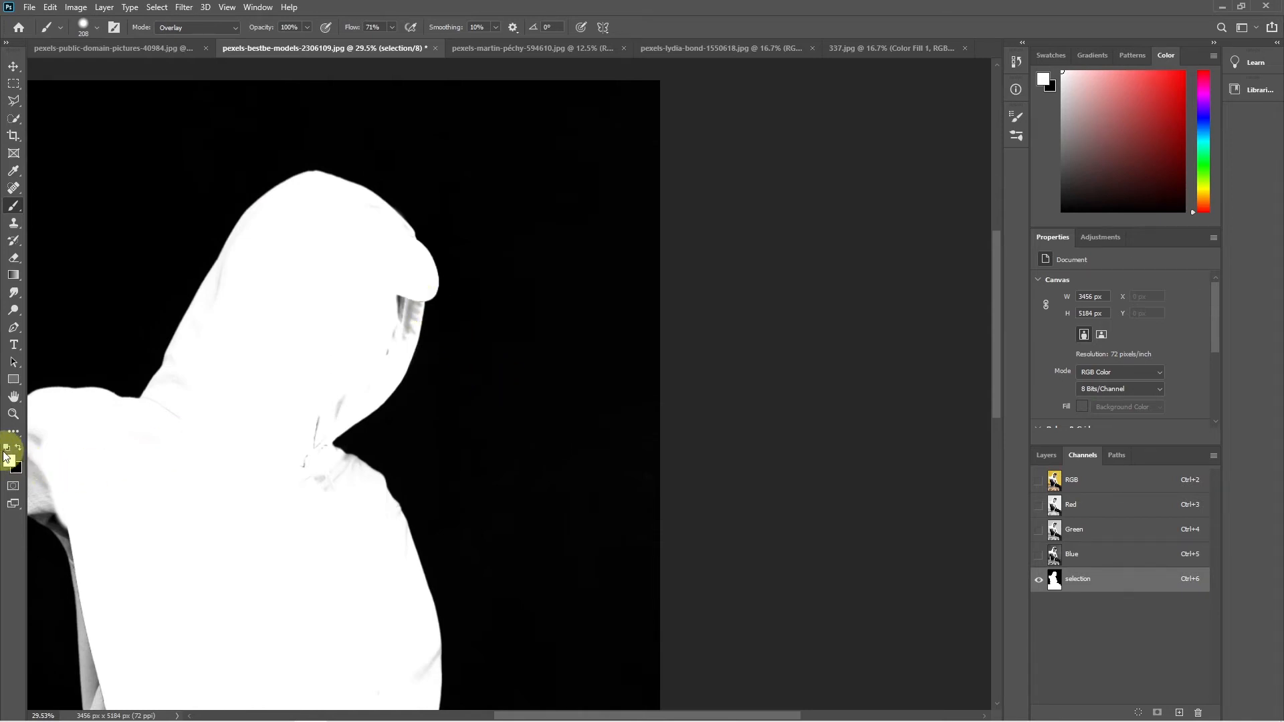
mouse_move(418, 286)
mouse_down()
mouse_move(399, 319)
mouse_move(388, 276)
mouse_move(402, 317)
mouse_move(389, 292)
mouse_up()
mouse_move(312, 389)
mouse_down()
mouse_move(301, 468)
mouse_move(359, 507)
mouse_move(345, 482)
mouse_move(377, 483)
mouse_move(381, 471)
mouse_move(453, 674)
mouse_move(435, 619)
mouse_move(415, 716)
mouse_move(250, 466)
mouse_move(148, 437)
mouse_move(215, 269)
mouse_move(176, 372)
mouse_move(207, 332)
mouse_move(68, 395)
mouse_move(231, 413)
mouse_up()
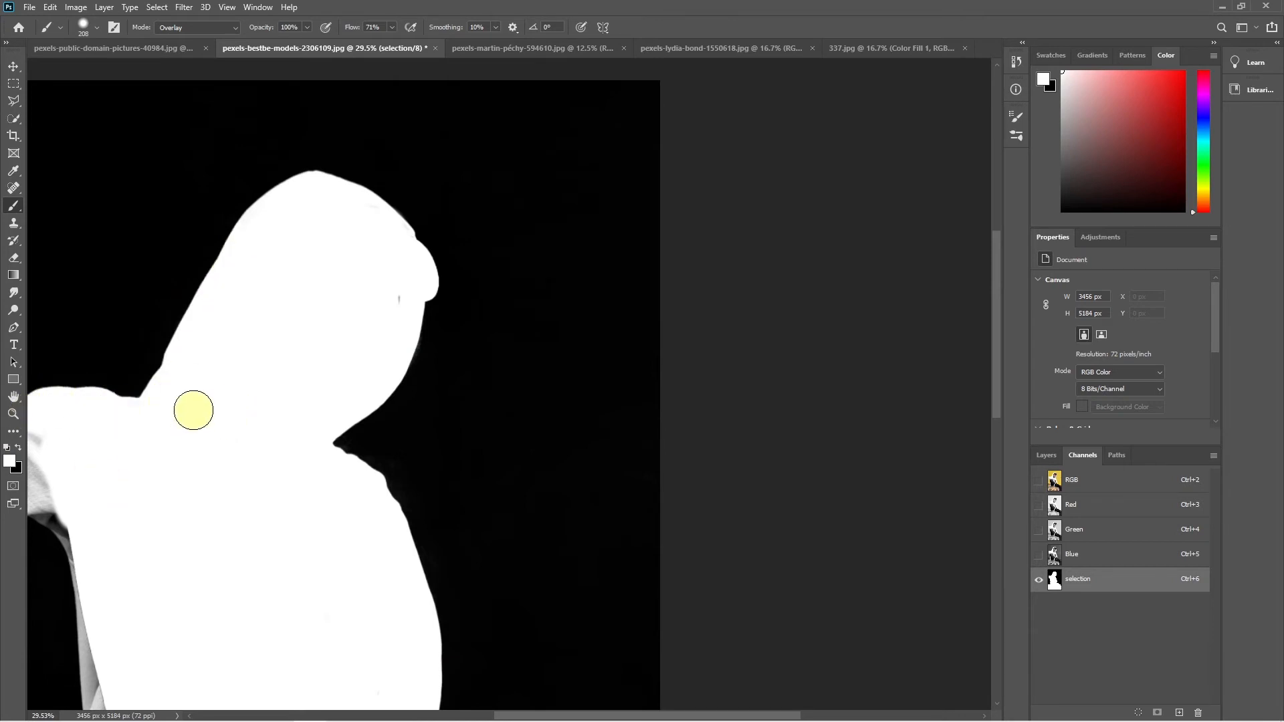
- Whiten the gray hoodie strip below the raised elbow with the Overlay brush, undoing and redoing the first pass along its edge
key(space)
drag(62, 529, 359, 215)
mouse_move(318, 103)
mouse_down()
mouse_move(341, 197)
mouse_move(278, 121)
mouse_move(333, 163)
mouse_move(373, 284)
mouse_move(416, 271)
mouse_up()
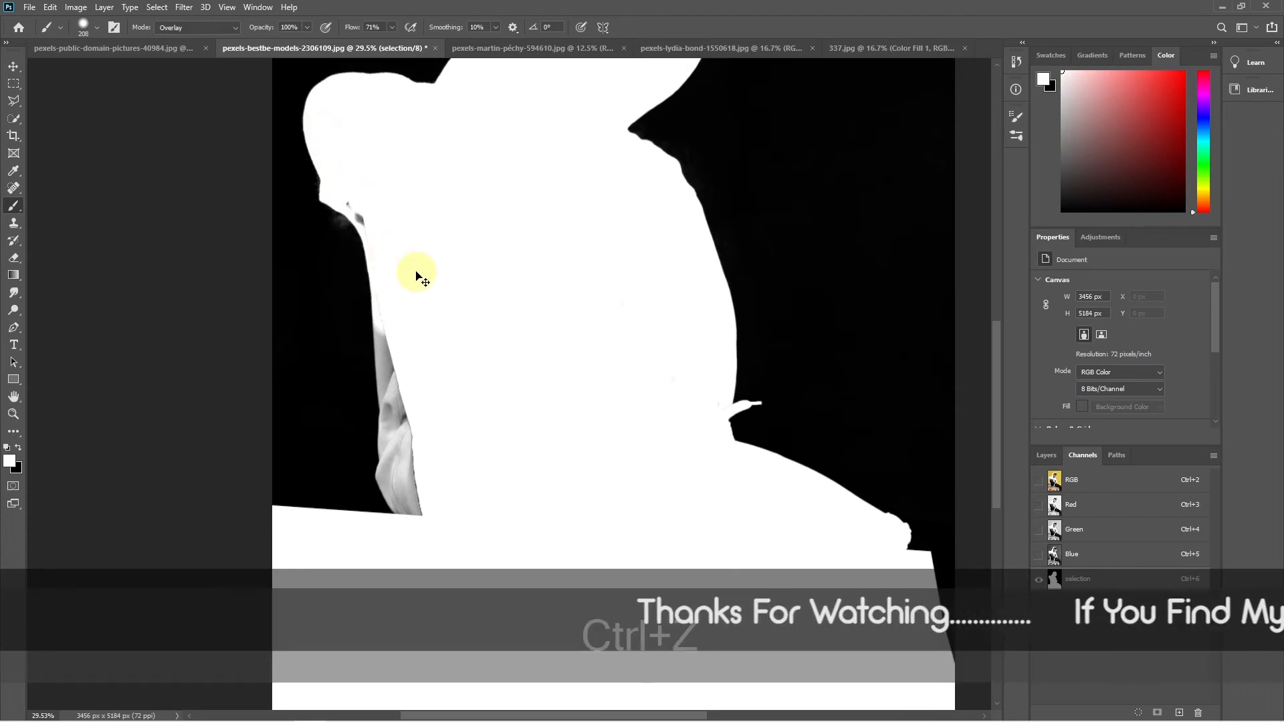
key(ctrl+z)
mouse_move(361, 212)
mouse_down()
mouse_move(395, 311)
mouse_move(383, 413)
mouse_move(375, 367)
mouse_move(396, 471)
mouse_move(415, 463)
mouse_move(412, 448)
mouse_move(404, 513)
mouse_move(385, 481)
mouse_move(415, 396)
mouse_up()
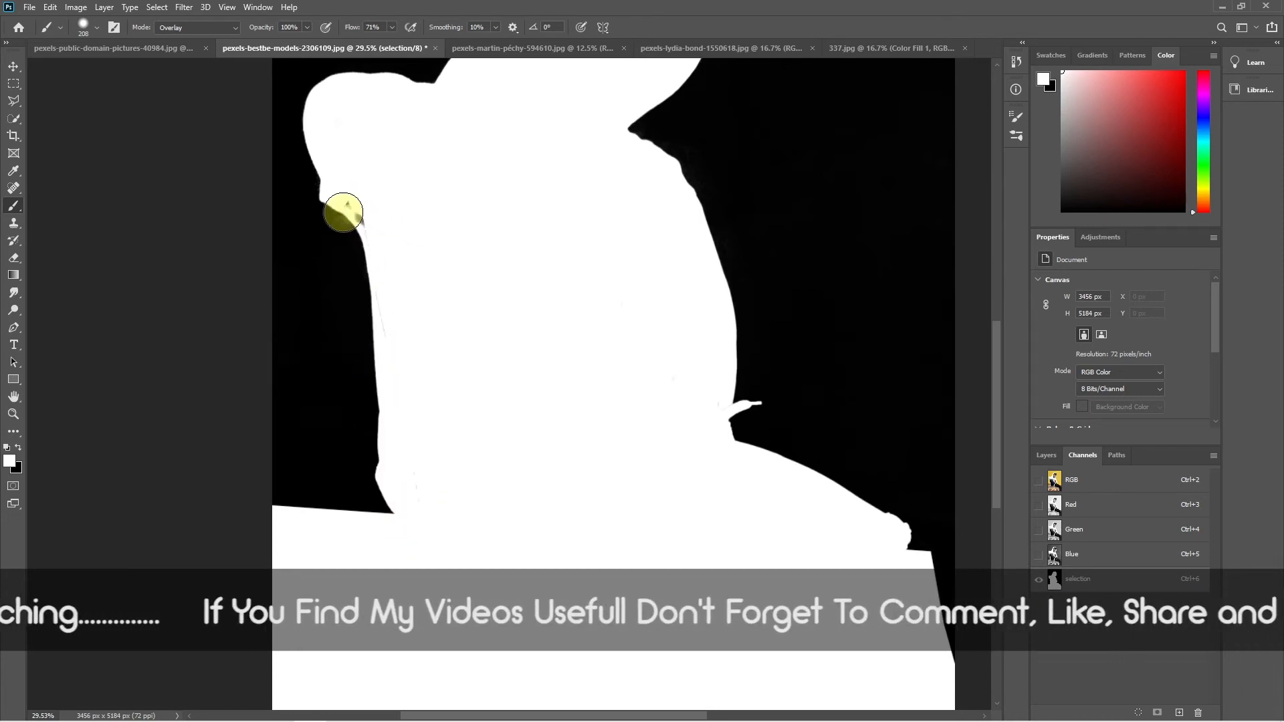
- Set the brush to Normal mode at 42 px and paint white over the gray patches and thin lines below the raised elbow
scroll(346, 216, up, 5)
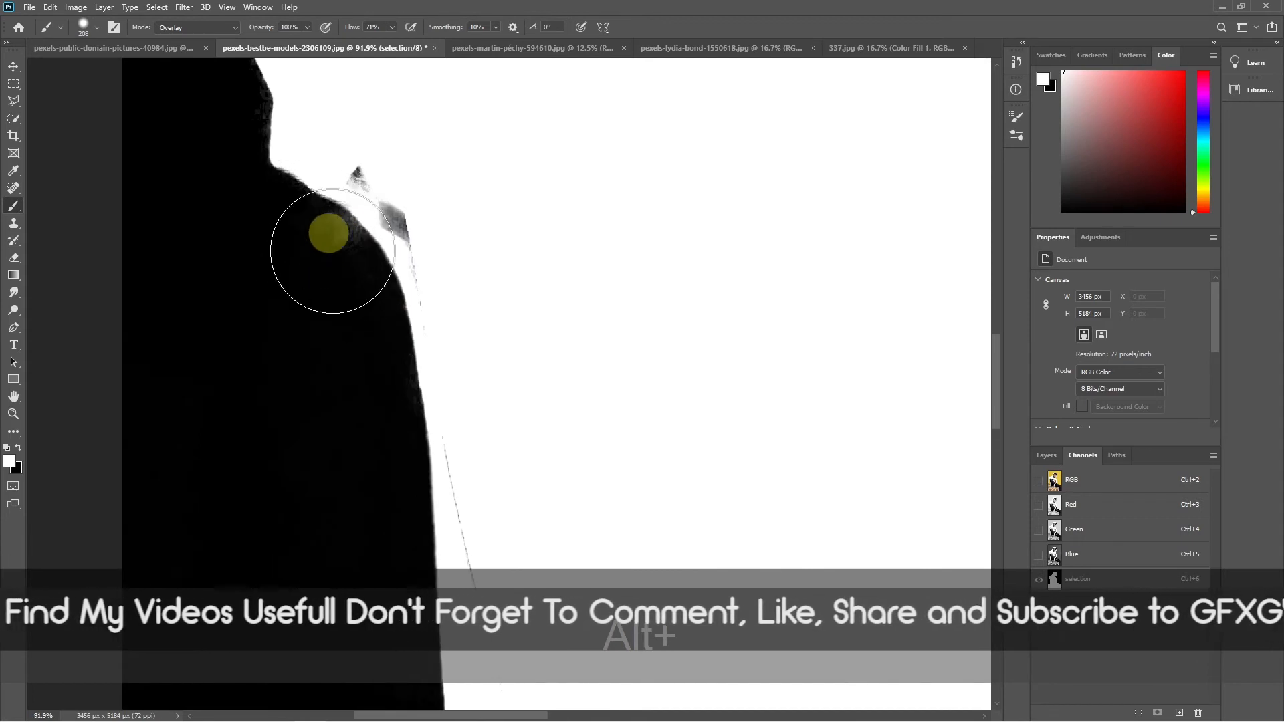
key(x)
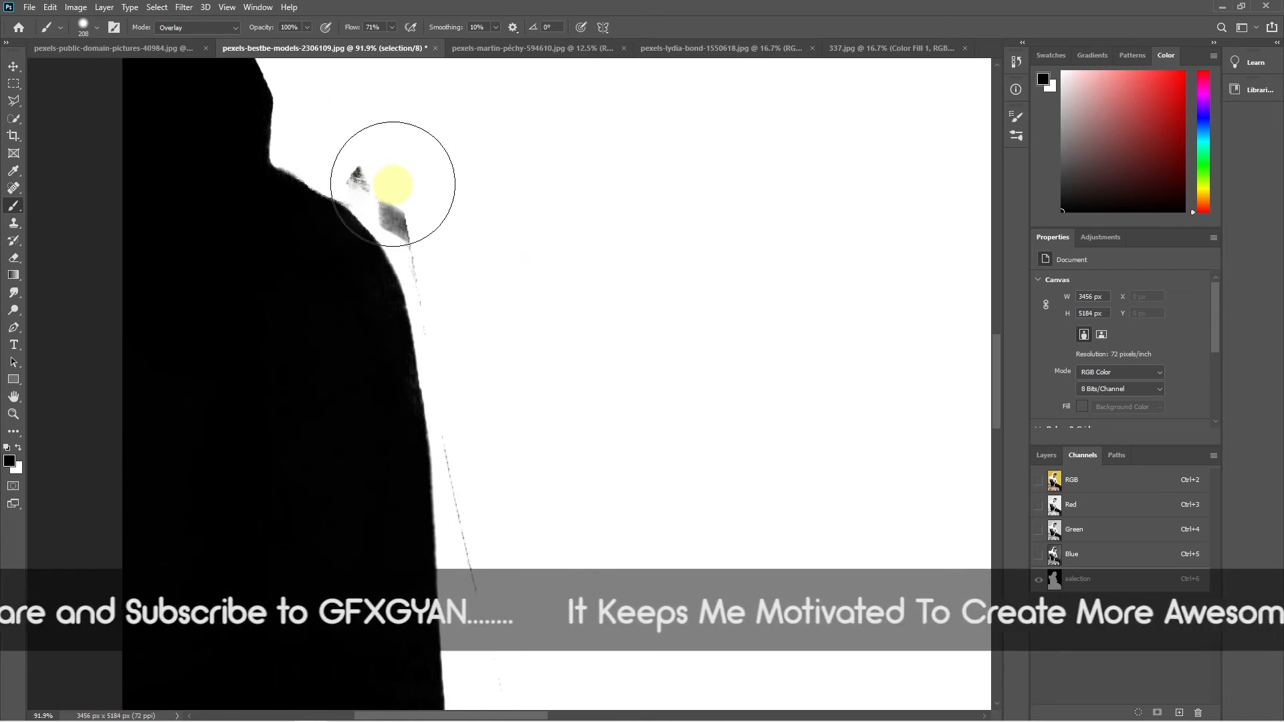
click(182, 34)
click(174, 41)
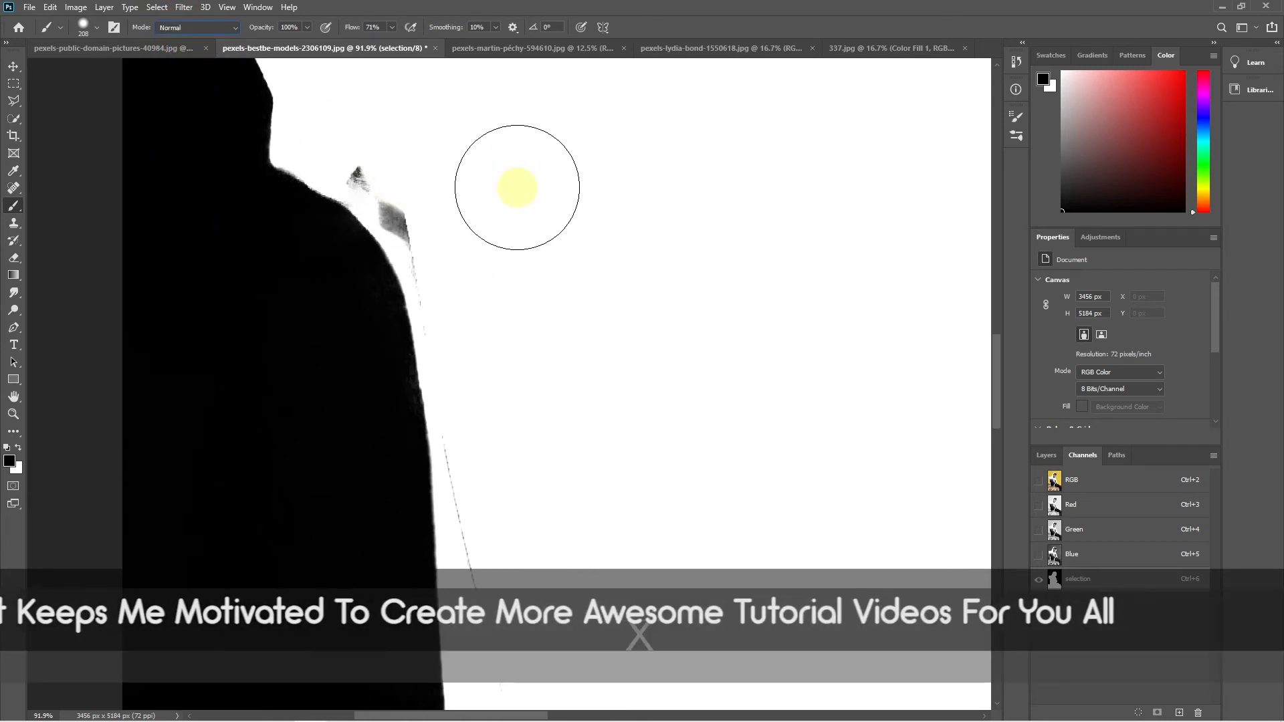
key(x)
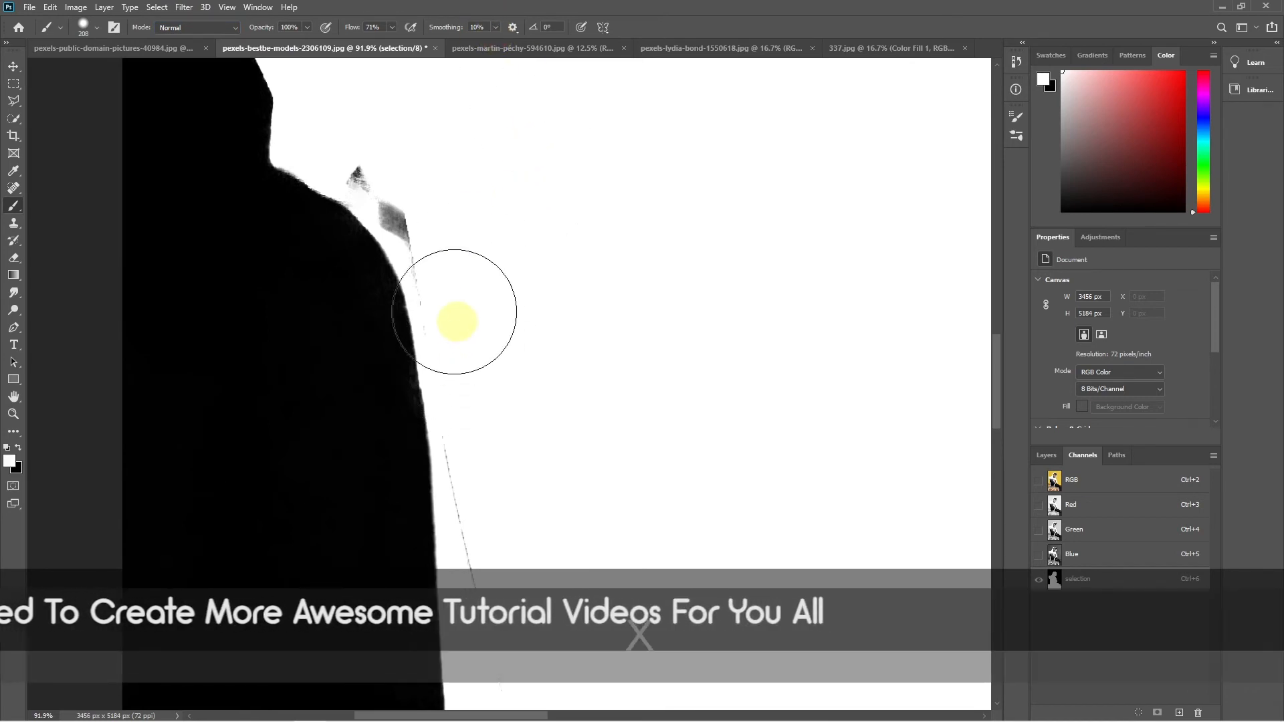
key(bracketleft)
key(bracketleft)
key(bracketleft)
key(bracketleft)
key(bracketleft)
key(bracketleft)
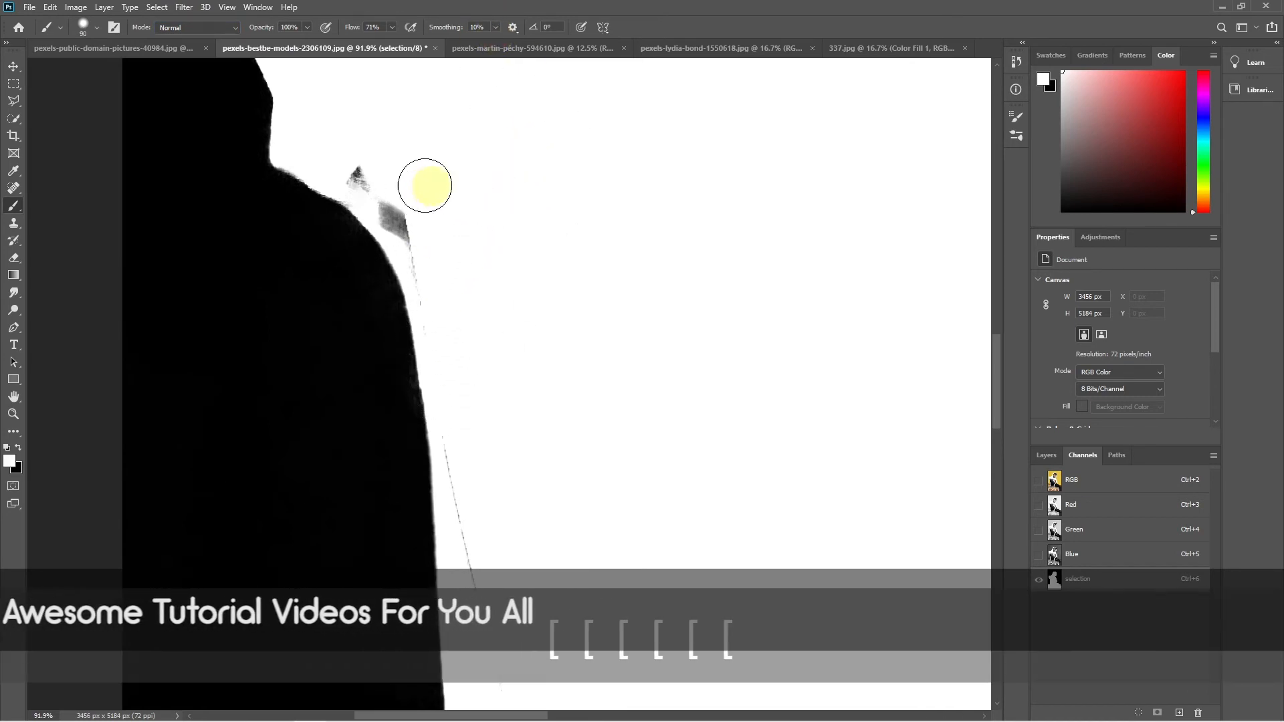
mouse_move(467, 188)
mouse_down()
mouse_move(446, 186)
mouse_move(436, 275)
mouse_move(412, 266)
mouse_move(420, 277)
mouse_up()
click(338, 178)
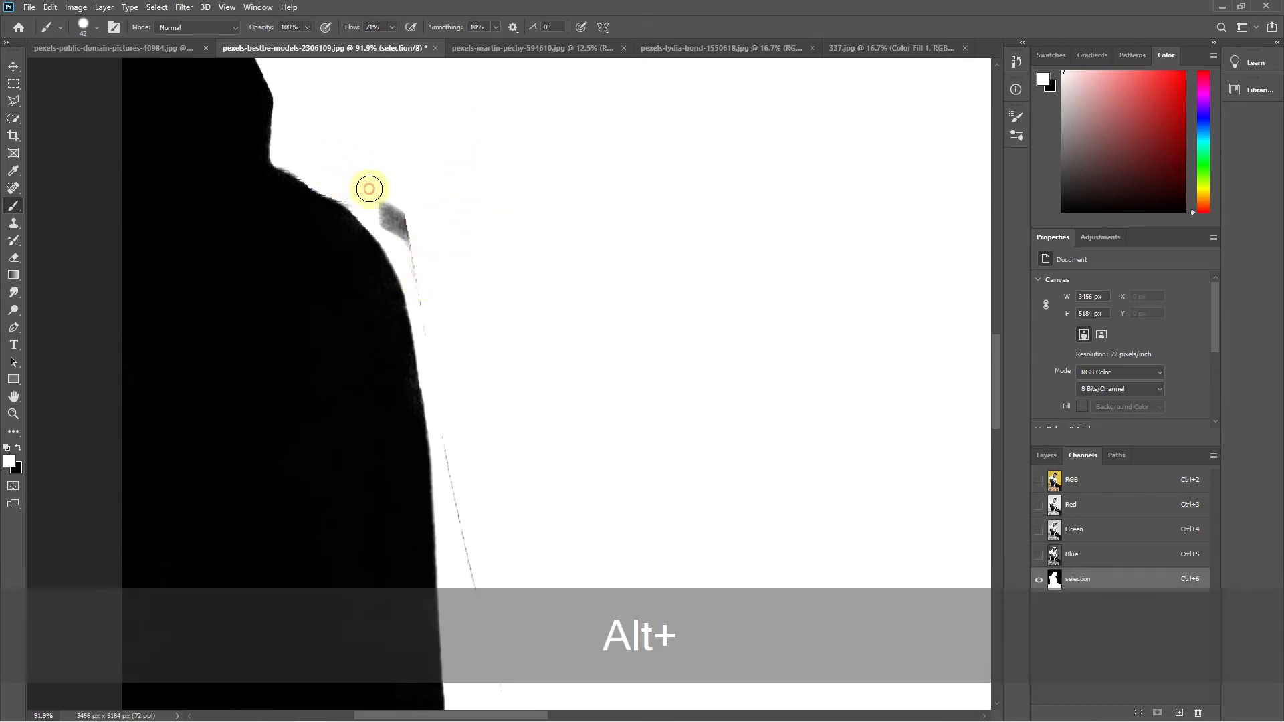
drag(369, 188, 383, 212)
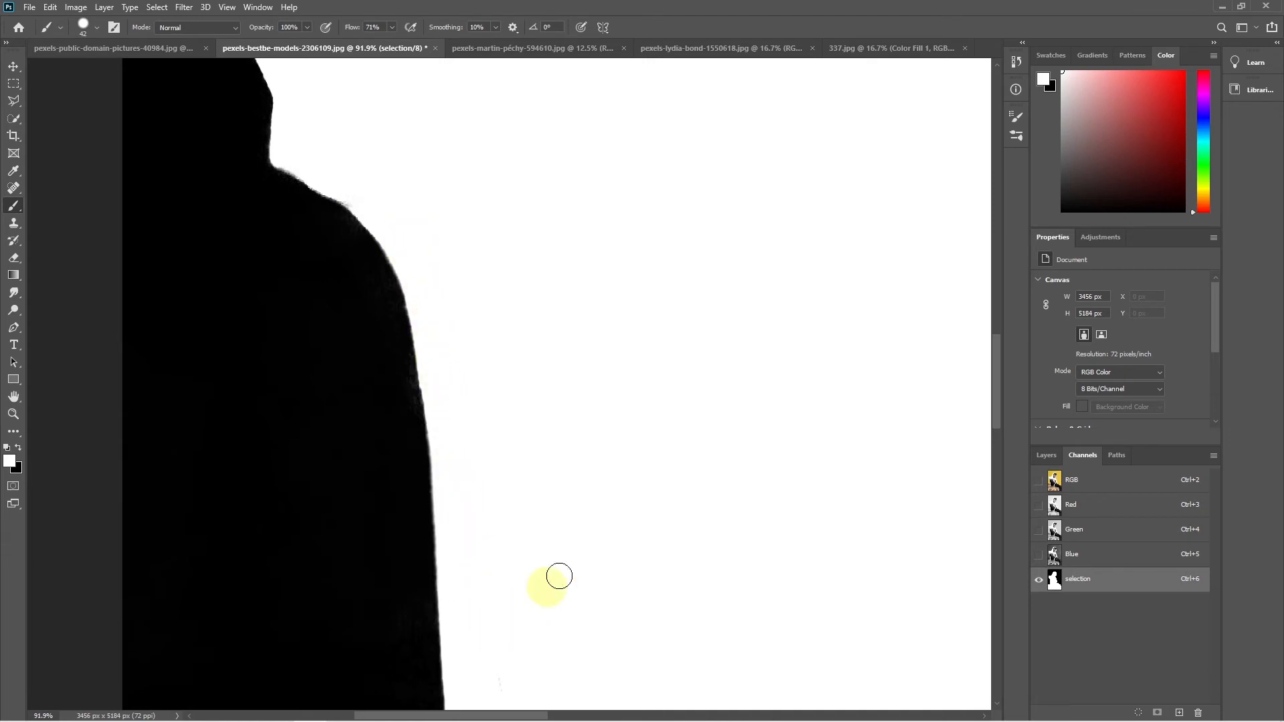
- In the RGB composite, select the dark knee beneath the shoe's toe with the Quick Selection tool
scroll(766, 444, down, 6)
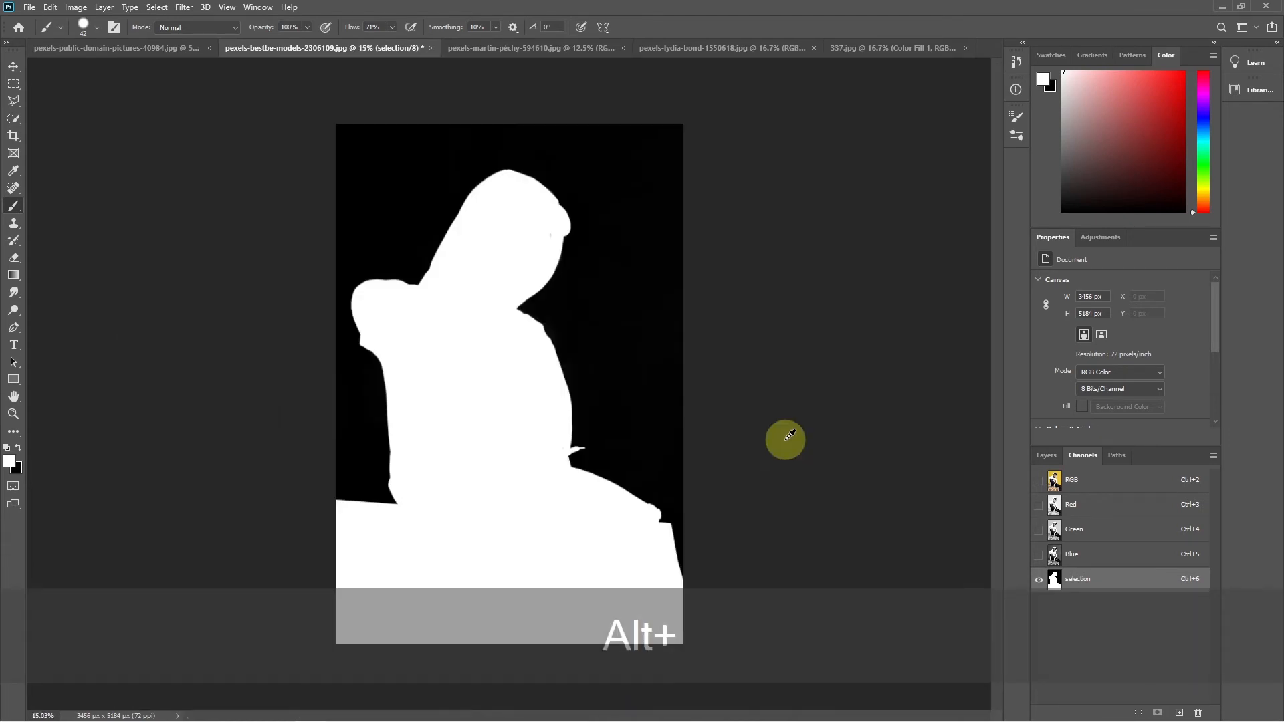
alt+click(456, 388)
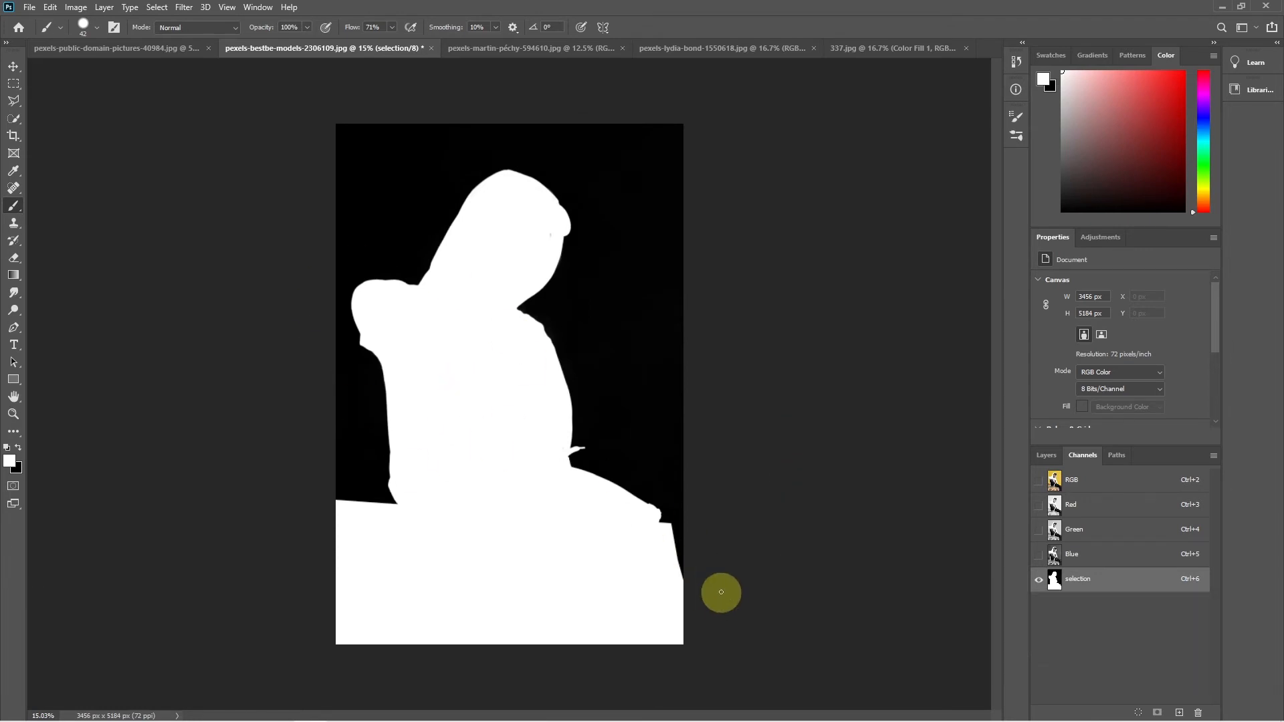
scroll(721, 592, up, 6)
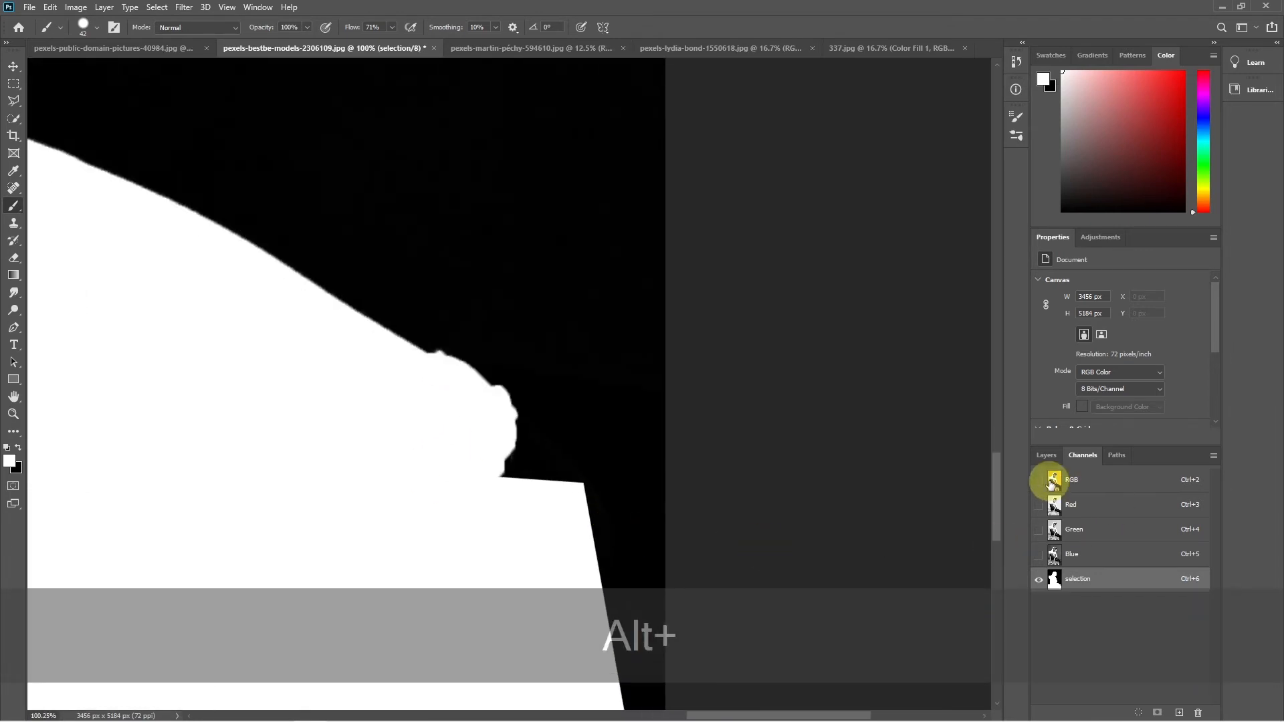
click(1064, 482)
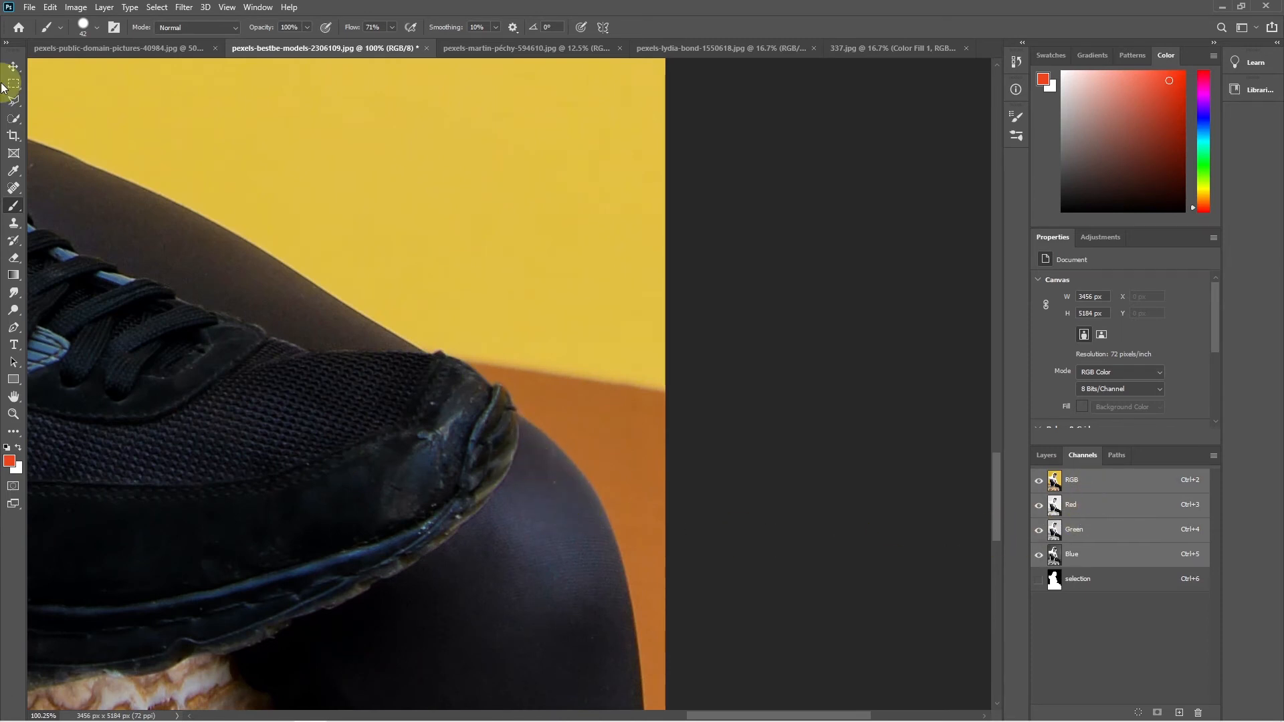
click(13, 118)
mouse_move(440, 565)
mouse_down()
mouse_move(438, 446)
mouse_move(538, 487)
mouse_move(563, 693)
mouse_move(565, 581)
mouse_move(515, 573)
mouse_move(447, 445)
mouse_up()
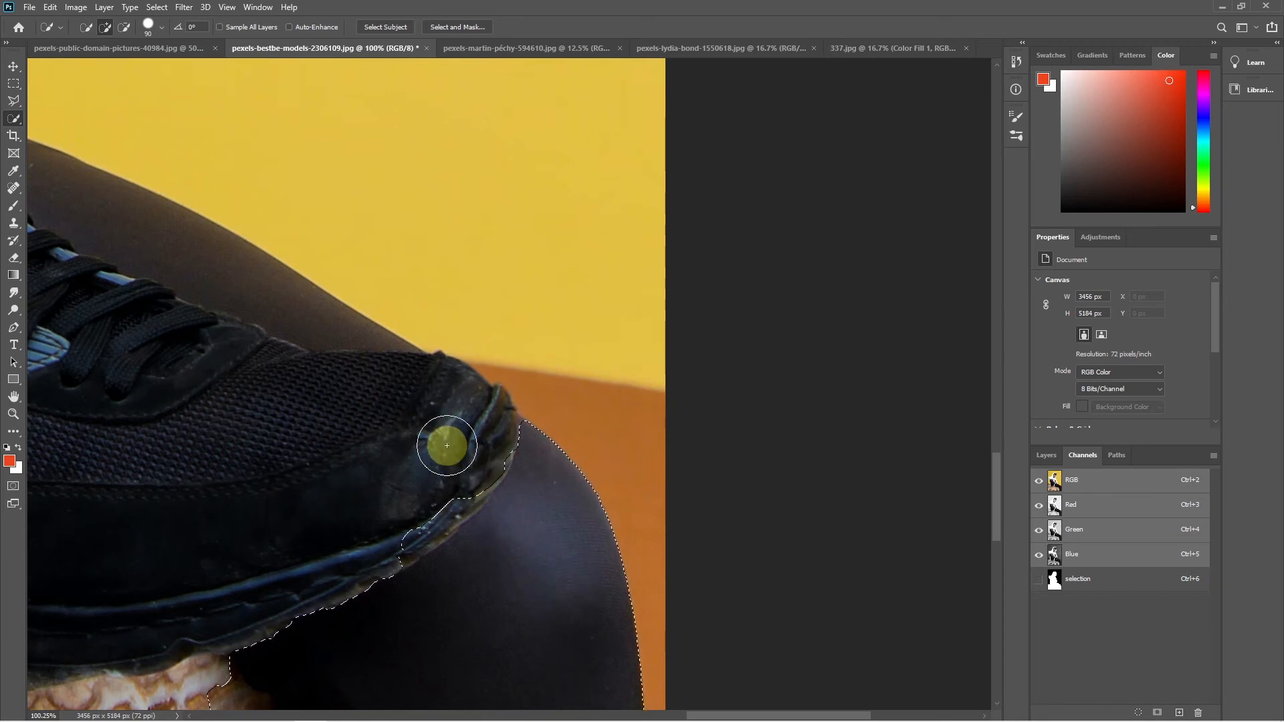
- Fill the knee selection with white on the "selection" channel in Normal mode at 100% opacity, and deselect
click(1066, 580)
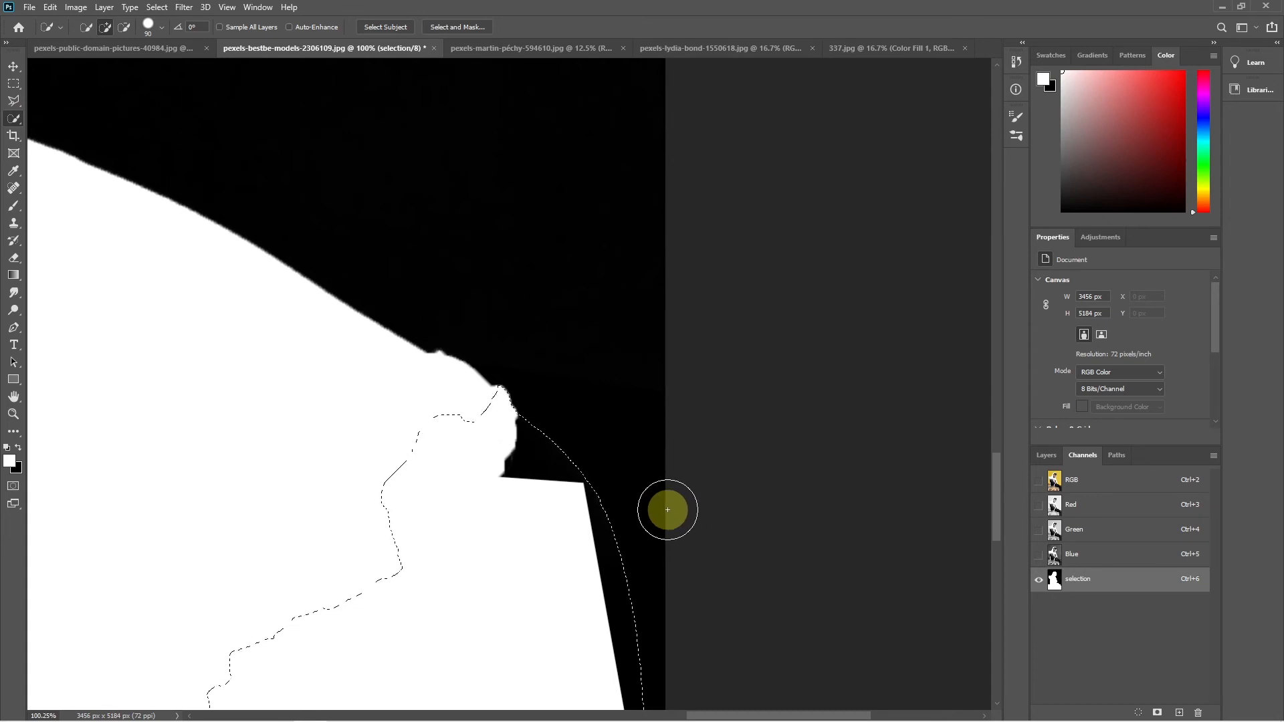
key(shift+F5)
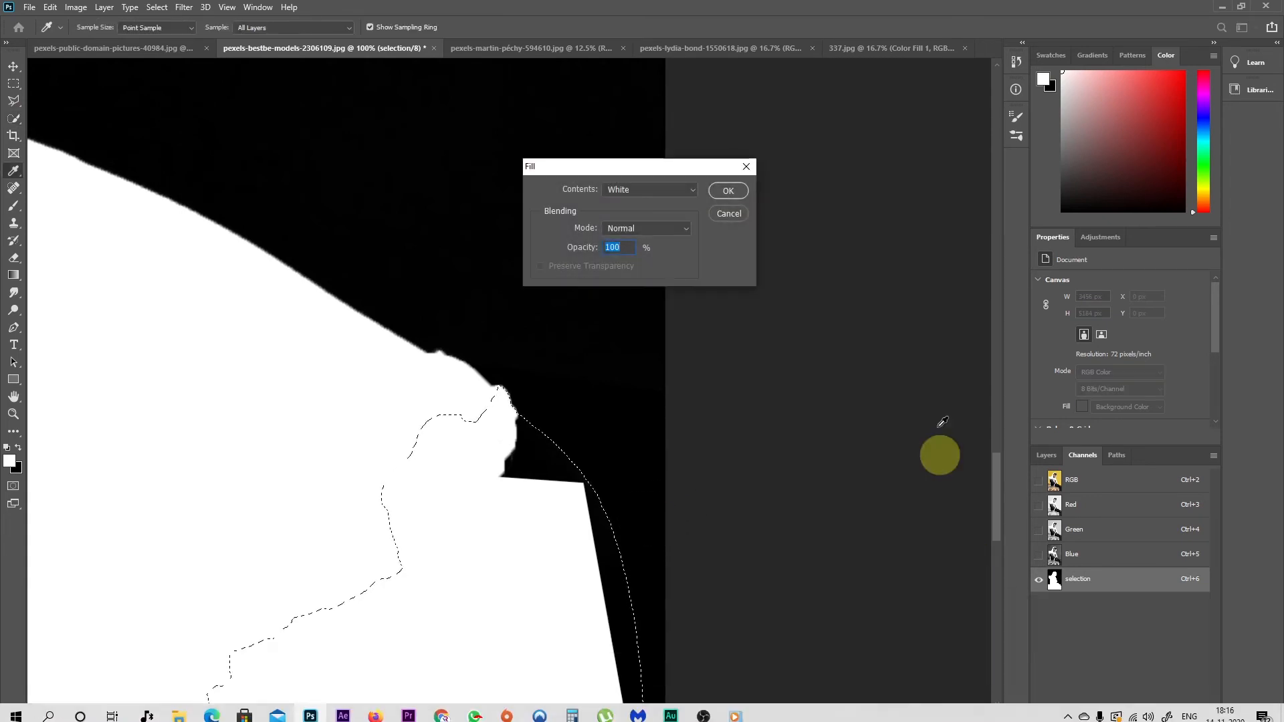
click(730, 192)
key(w)
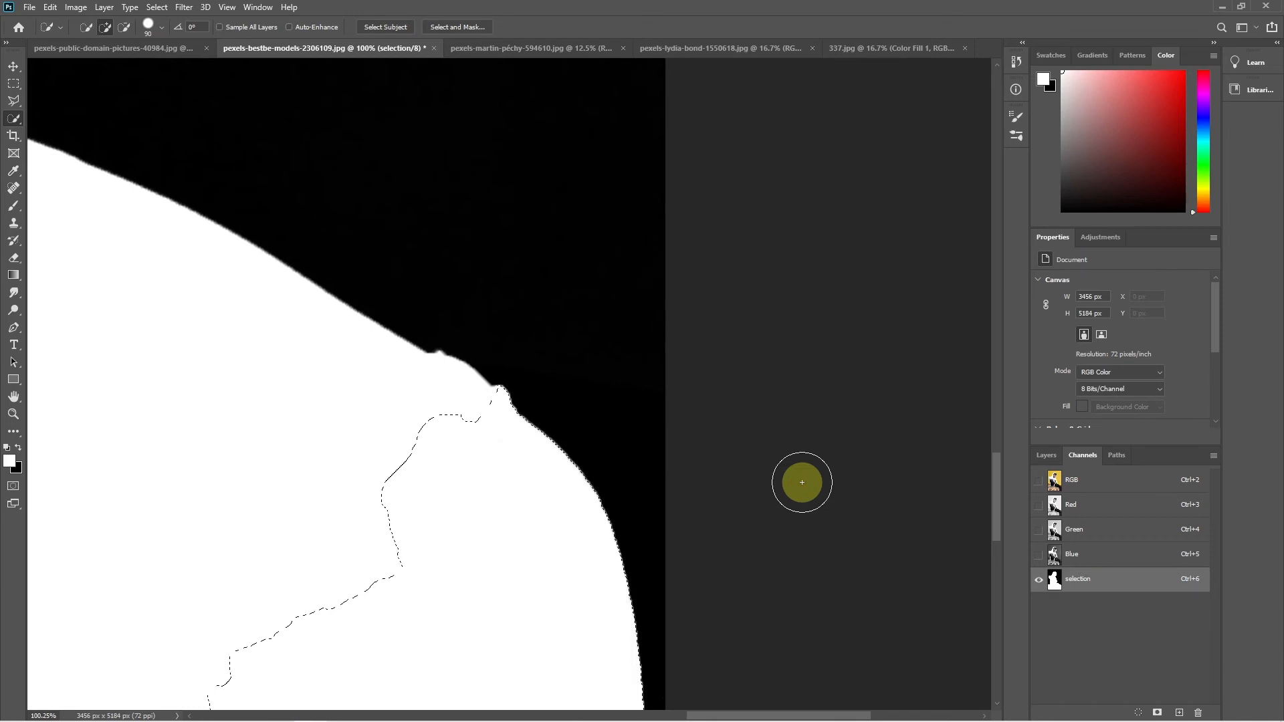
key(ctrl+d)
alt+scroll(800, 479, down, 8)
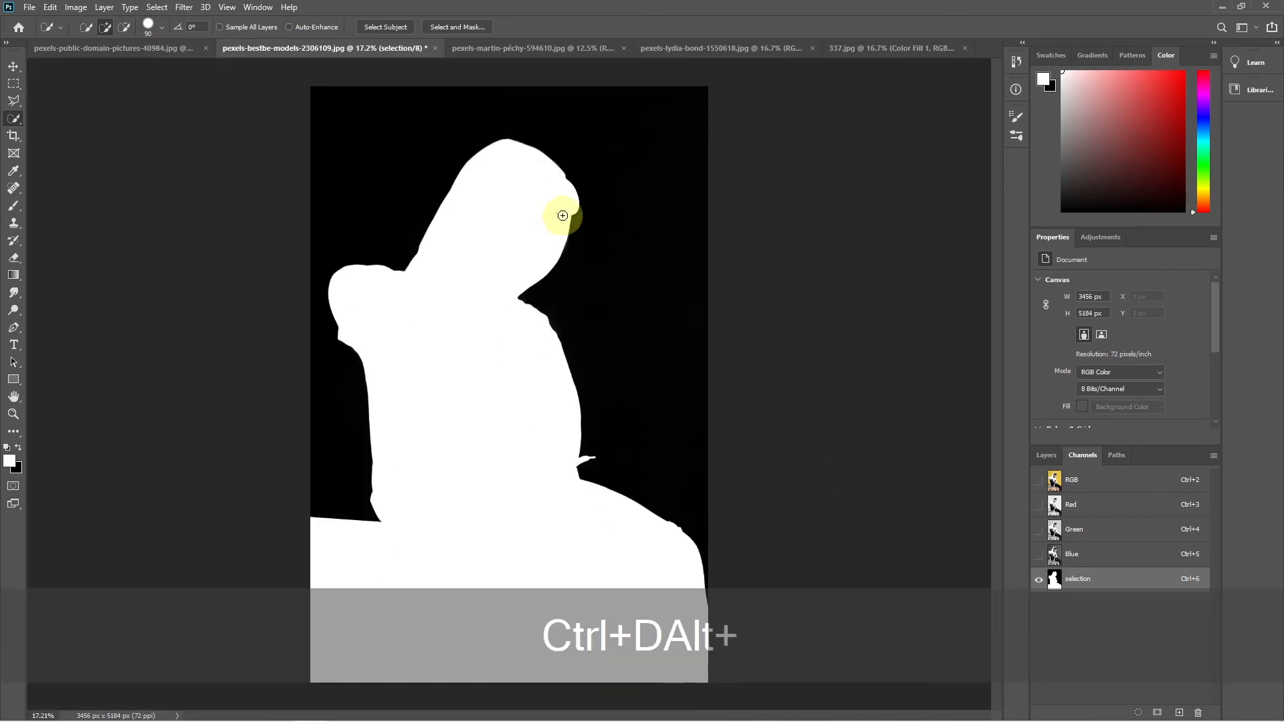
- Load the finished "selection" channel as a selection
key(b)
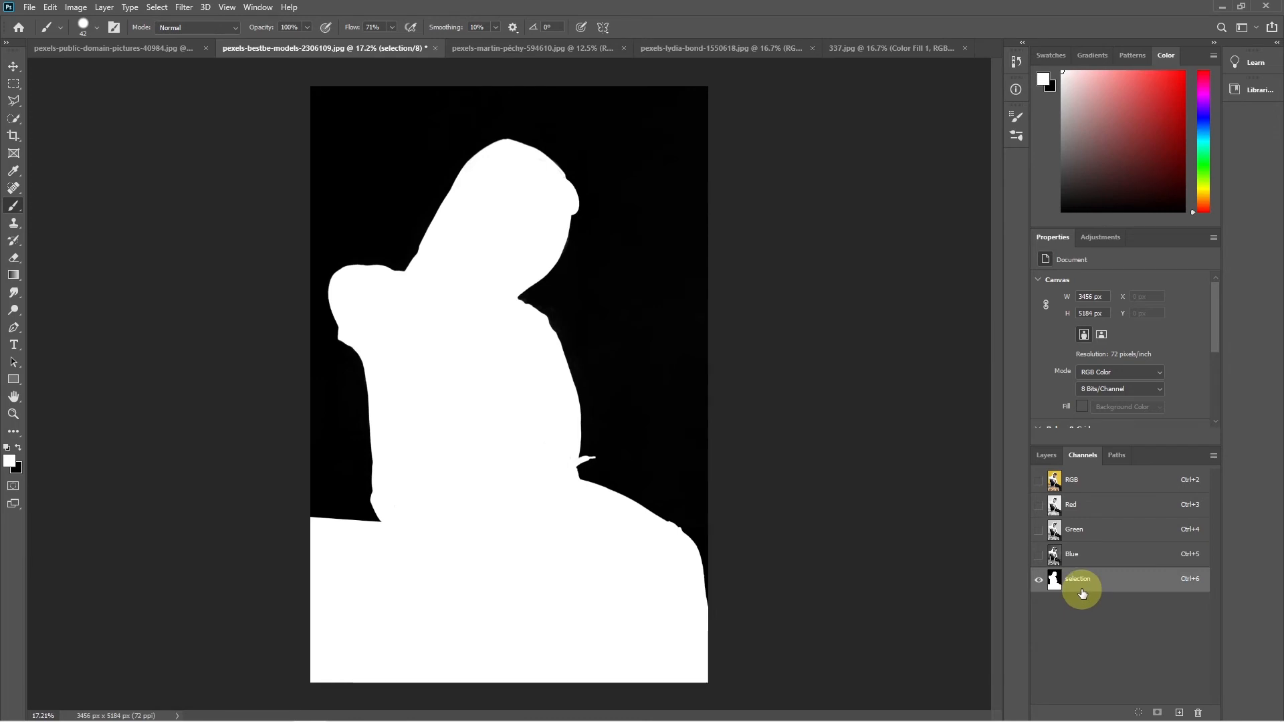
click(1048, 455)
click(1083, 456)
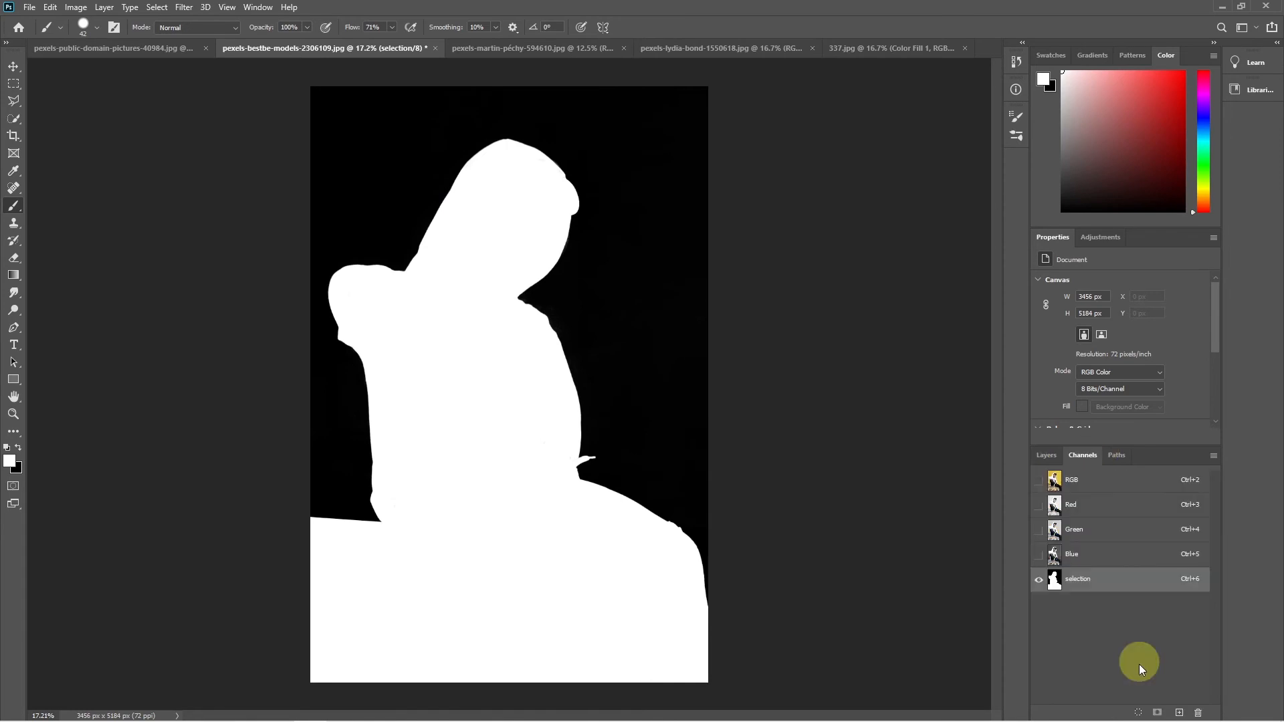
click(1139, 711)
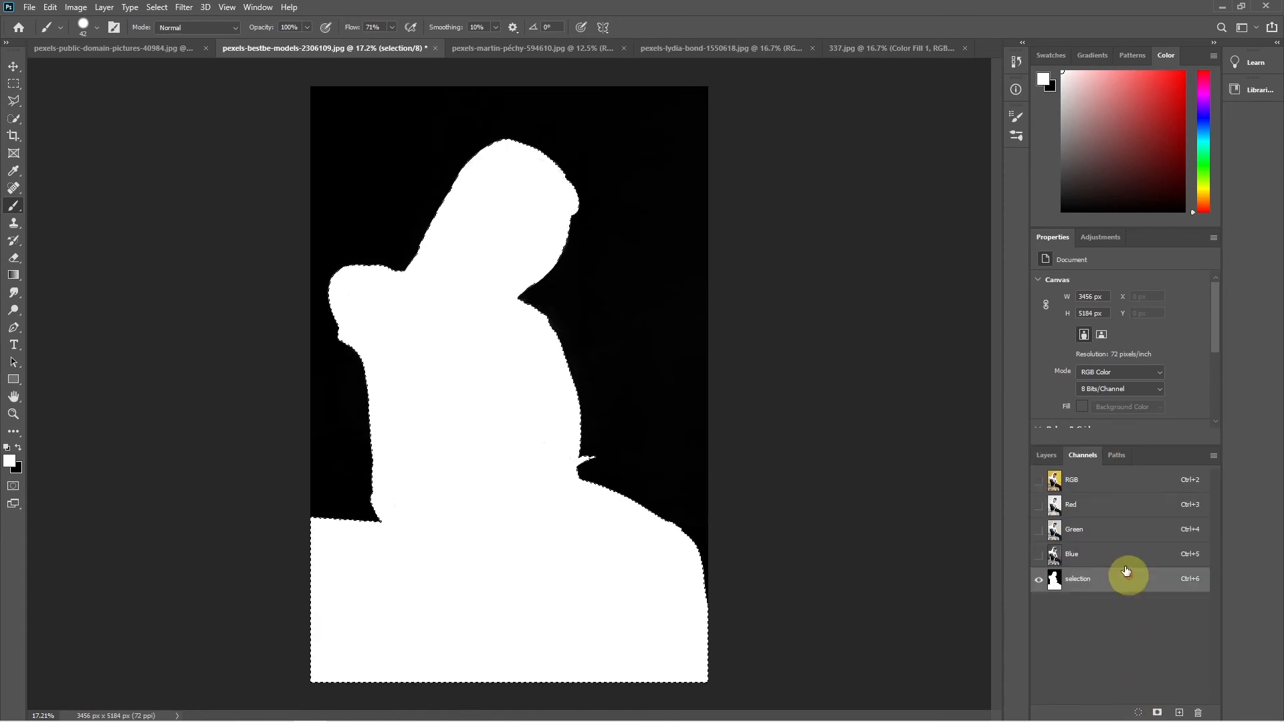
- Return to the RGB composite and add a layer mask to the Background layer from the loaded selection
click(1086, 491)
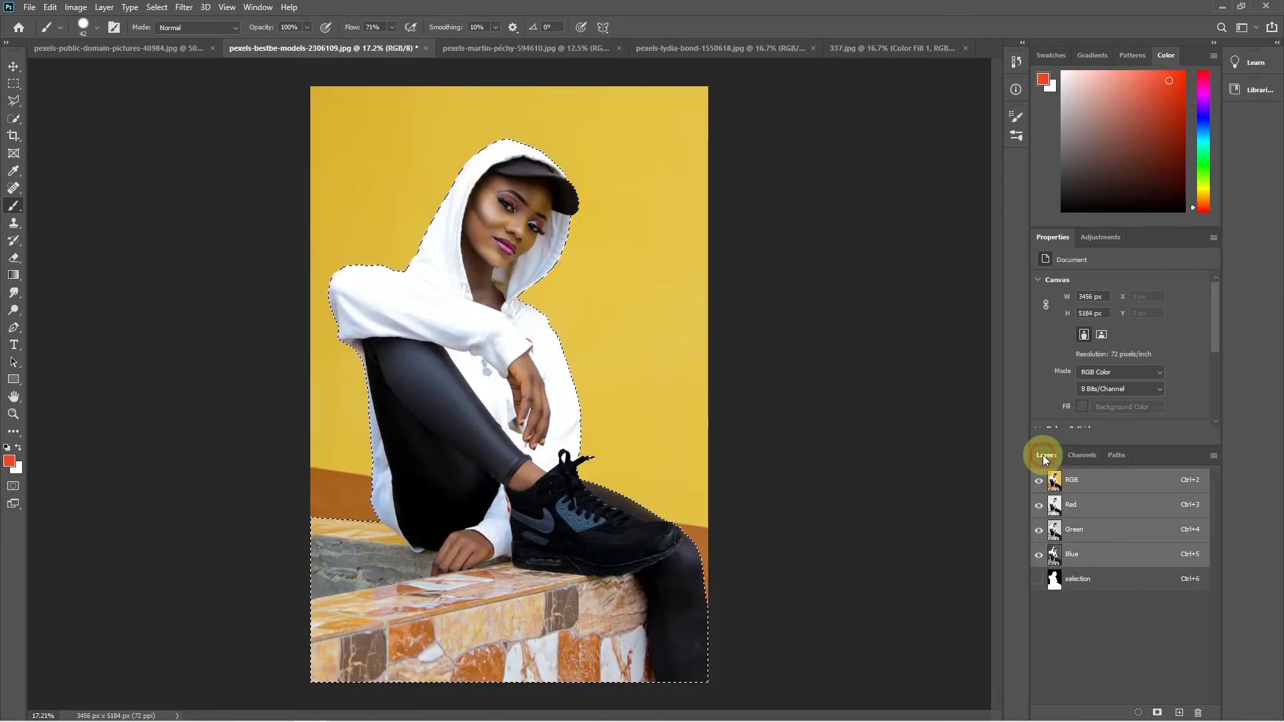
click(1043, 456)
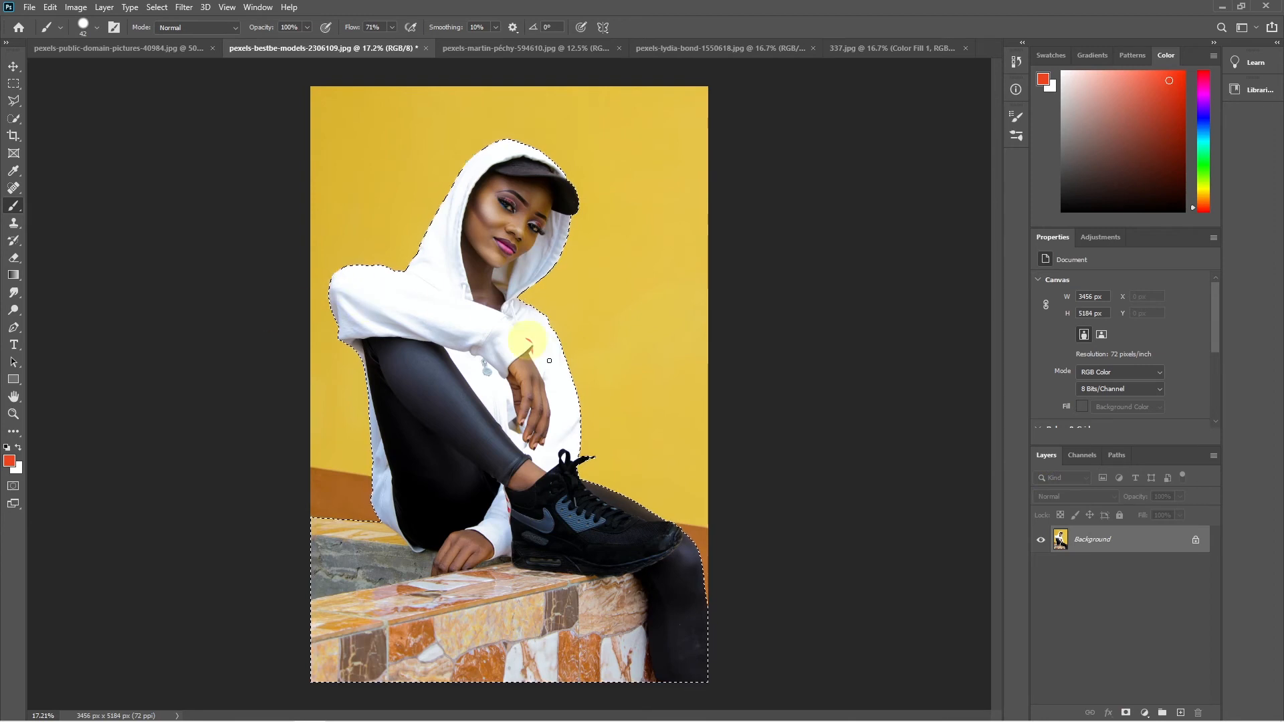
click(1126, 713)
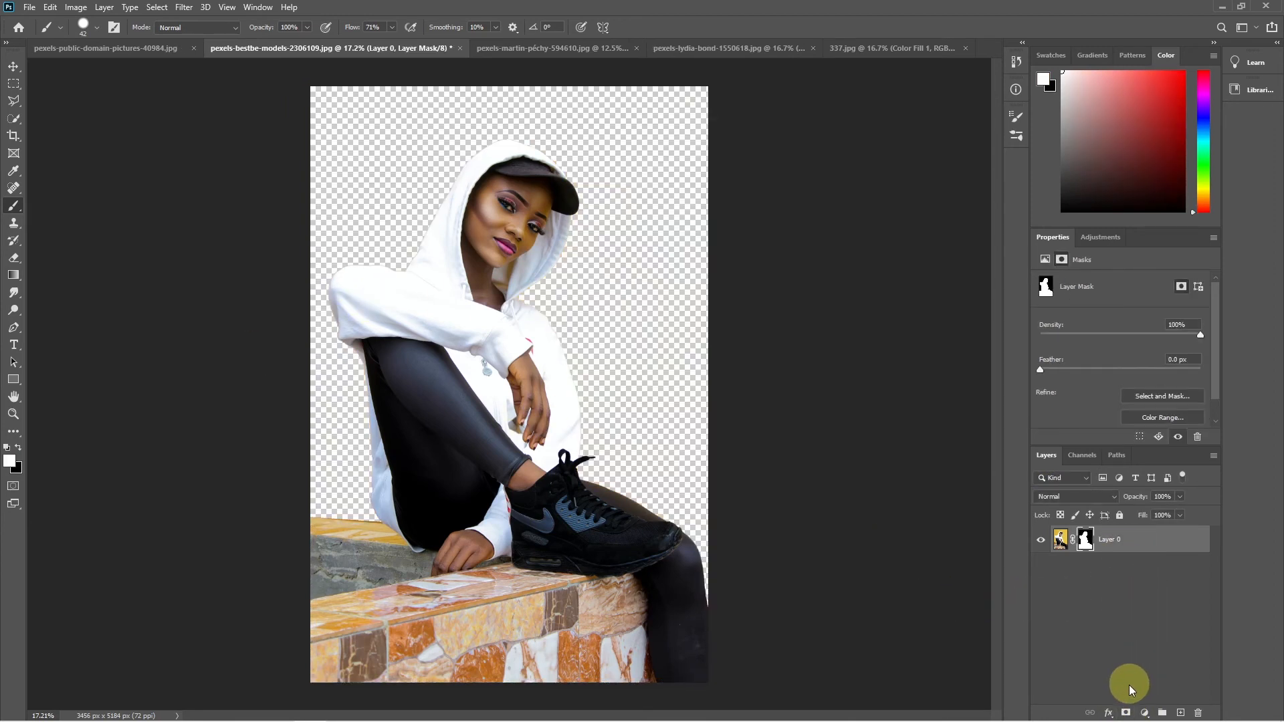
- Add a neutral gray Solid Color fill layer and place it beneath the masked model layer
click(1145, 713)
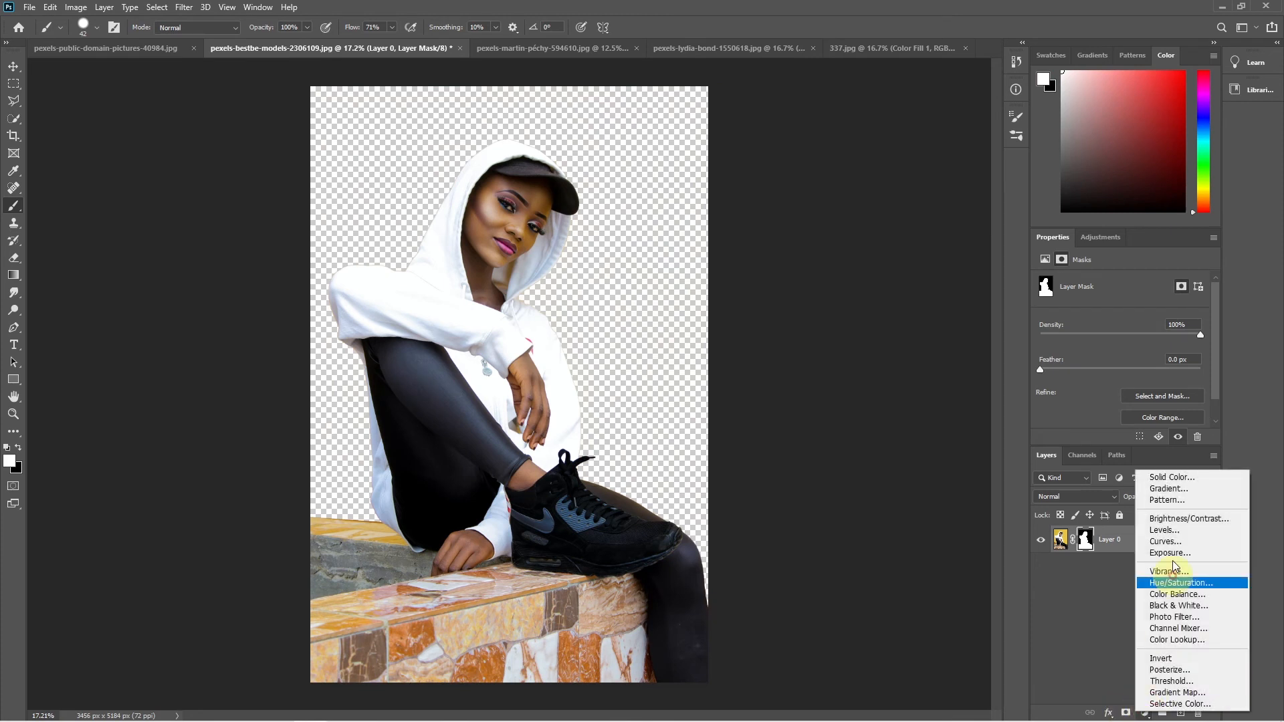
click(1162, 478)
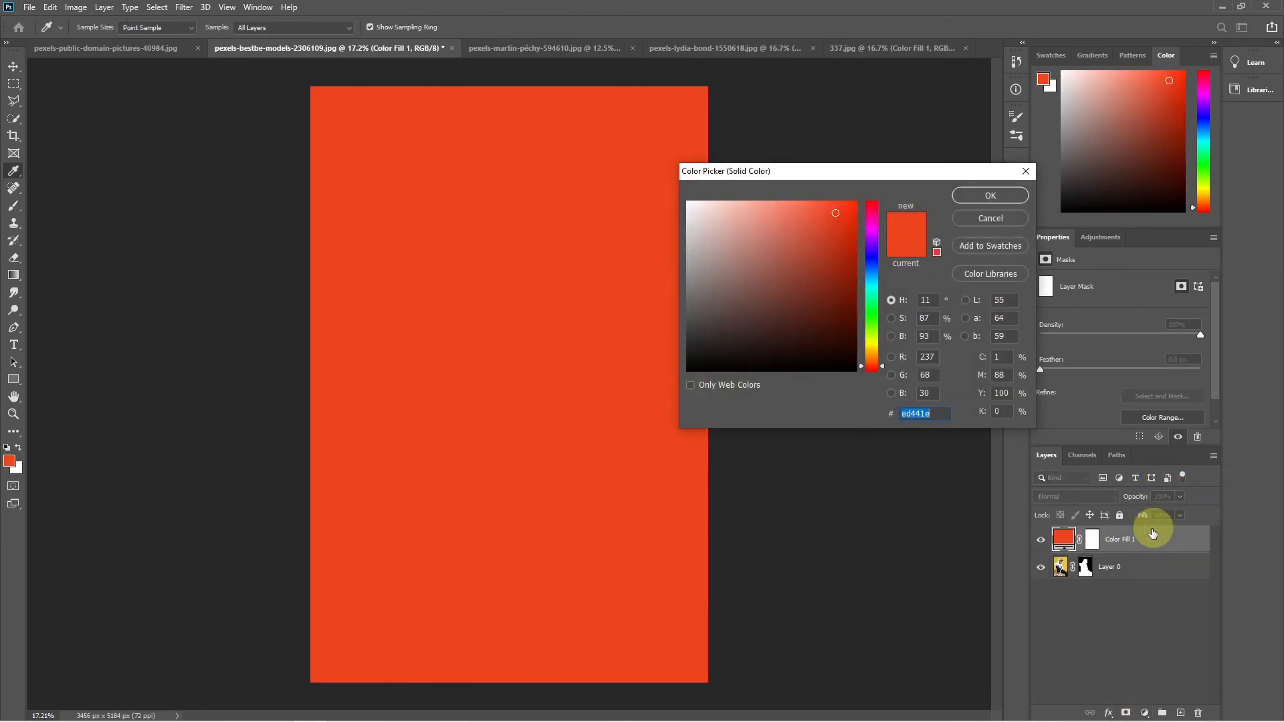
click(676, 279)
mouse_move(676, 280)
mouse_down()
mouse_move(671, 295)
mouse_move(659, 253)
mouse_move(660, 263)
mouse_up()
click(966, 204)
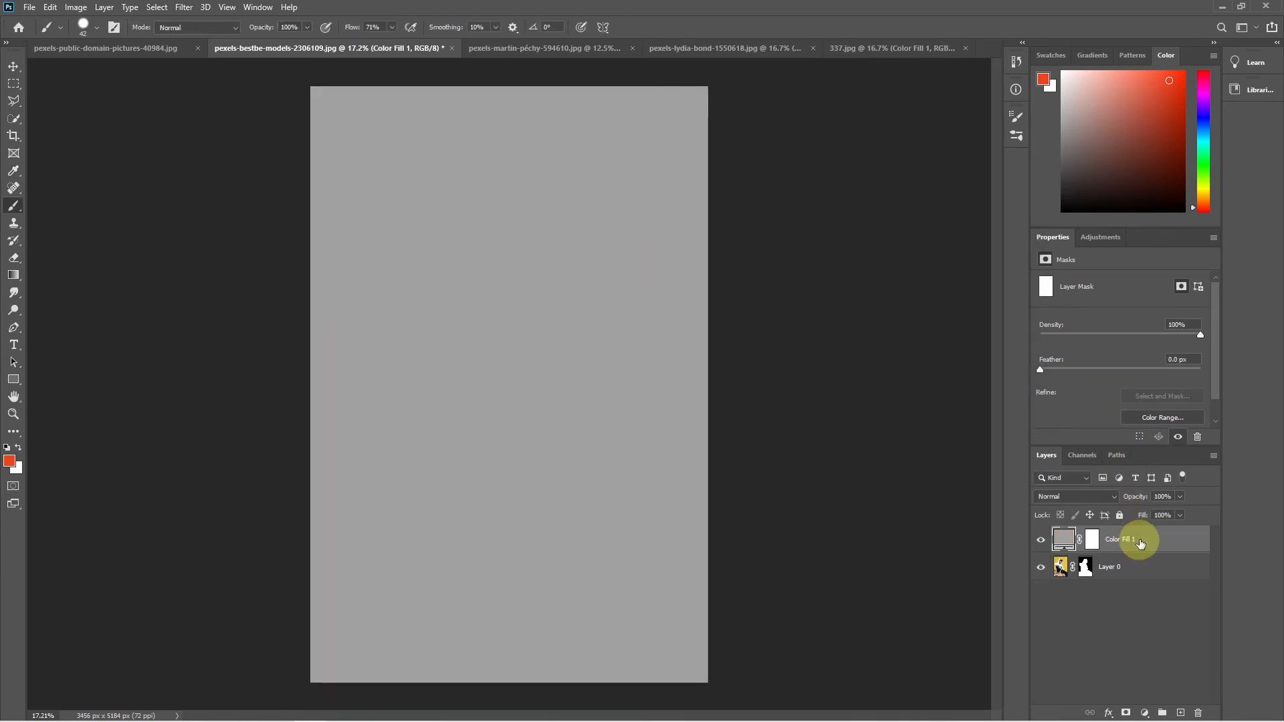
drag(1137, 534, 1154, 600)
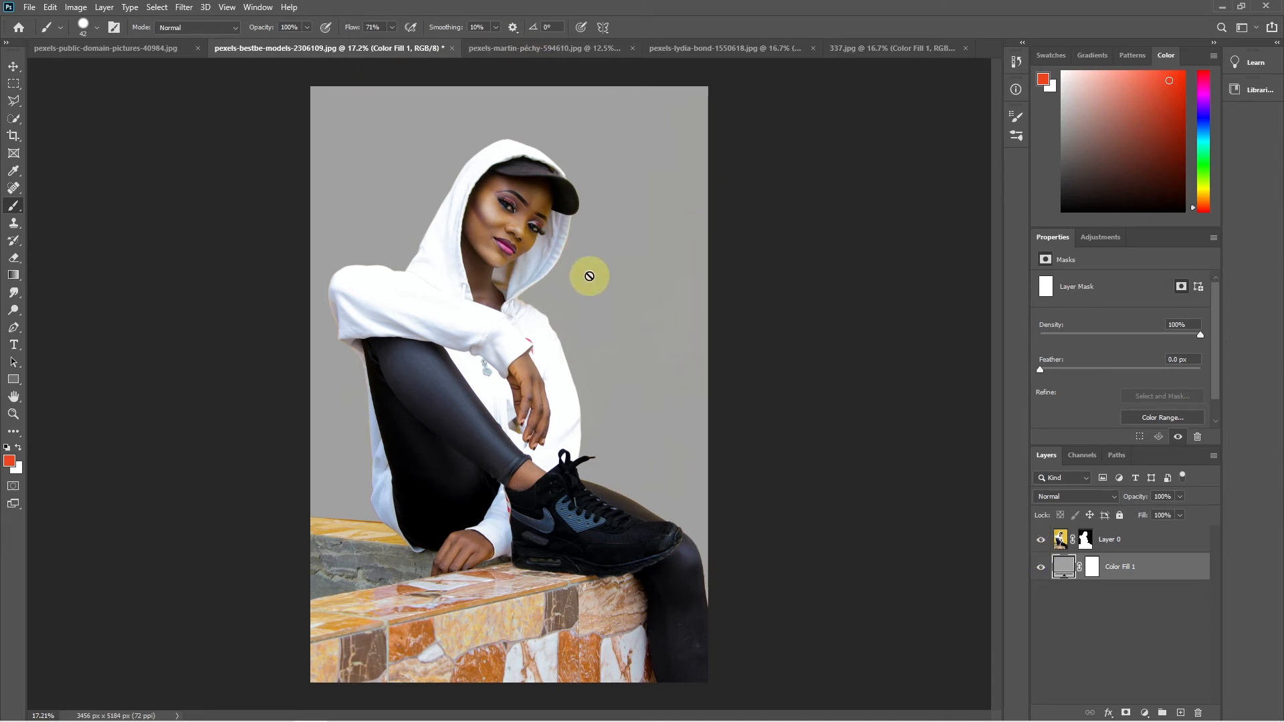
- Add a new empty layer above Layer 0 and set its blend mode to Color
key(z)
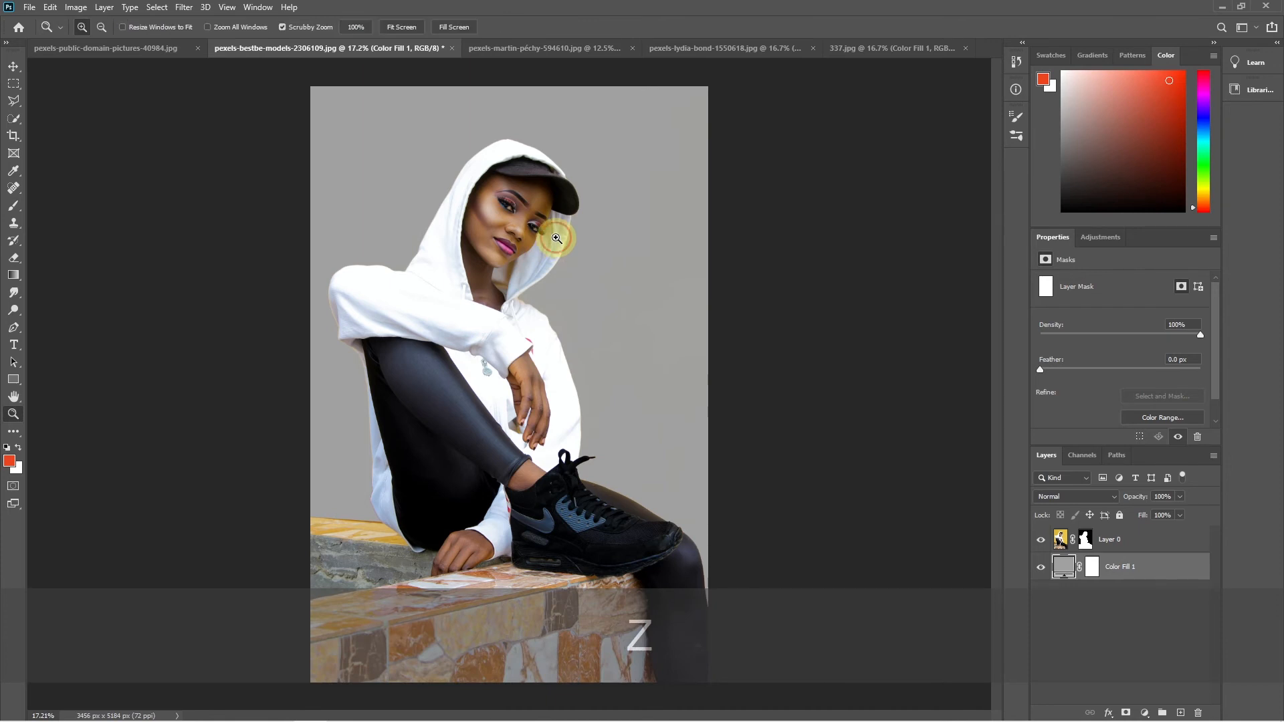
click(558, 237)
click(558, 237)
click(556, 241)
click(634, 197)
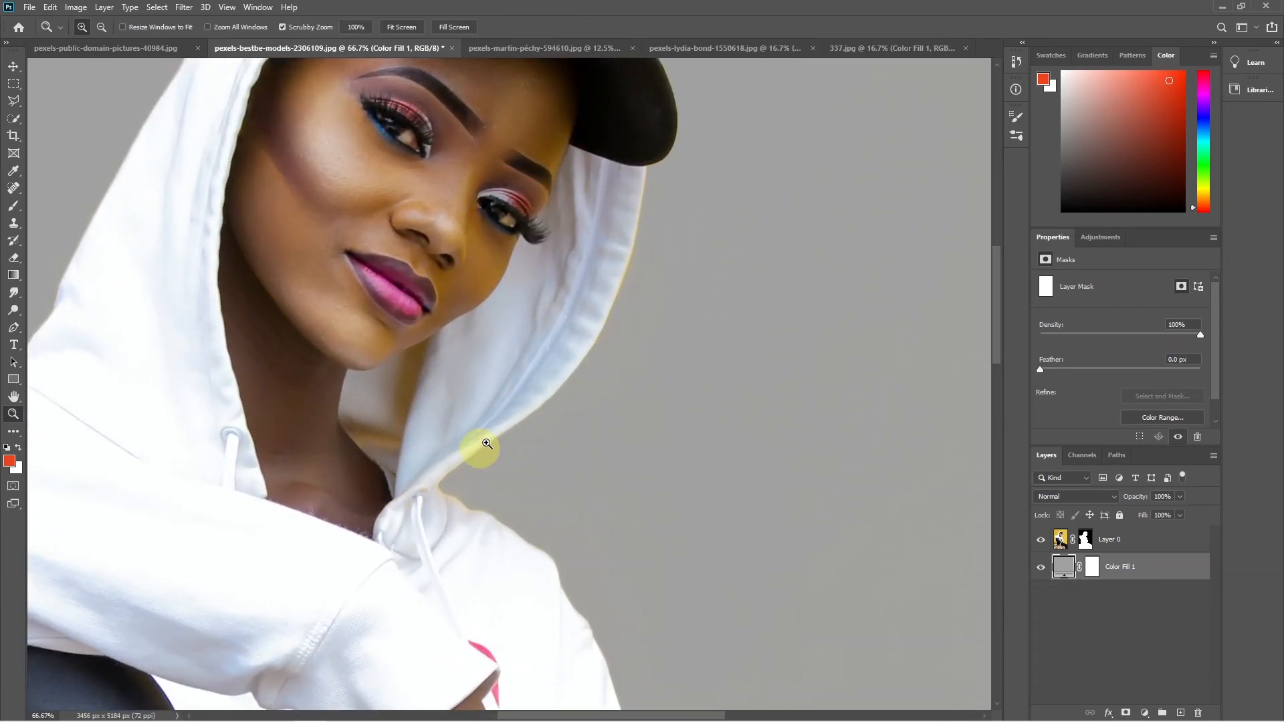
click(583, 312)
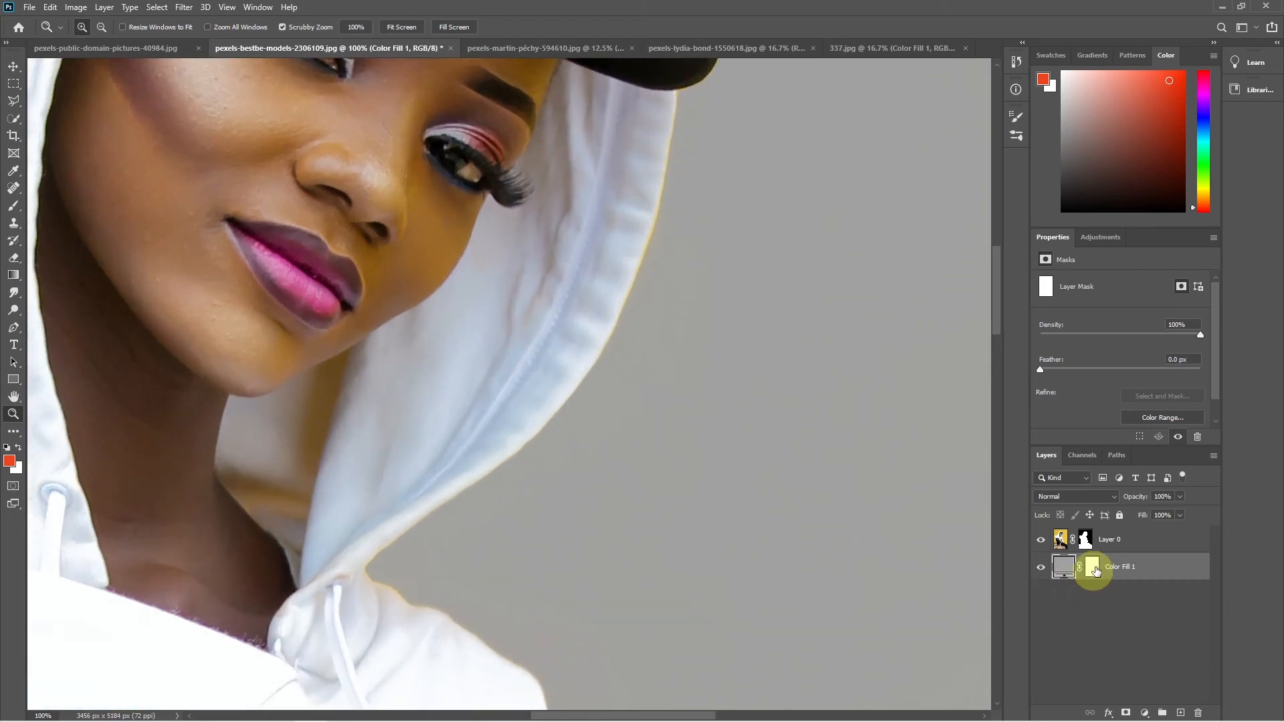
click(1141, 569)
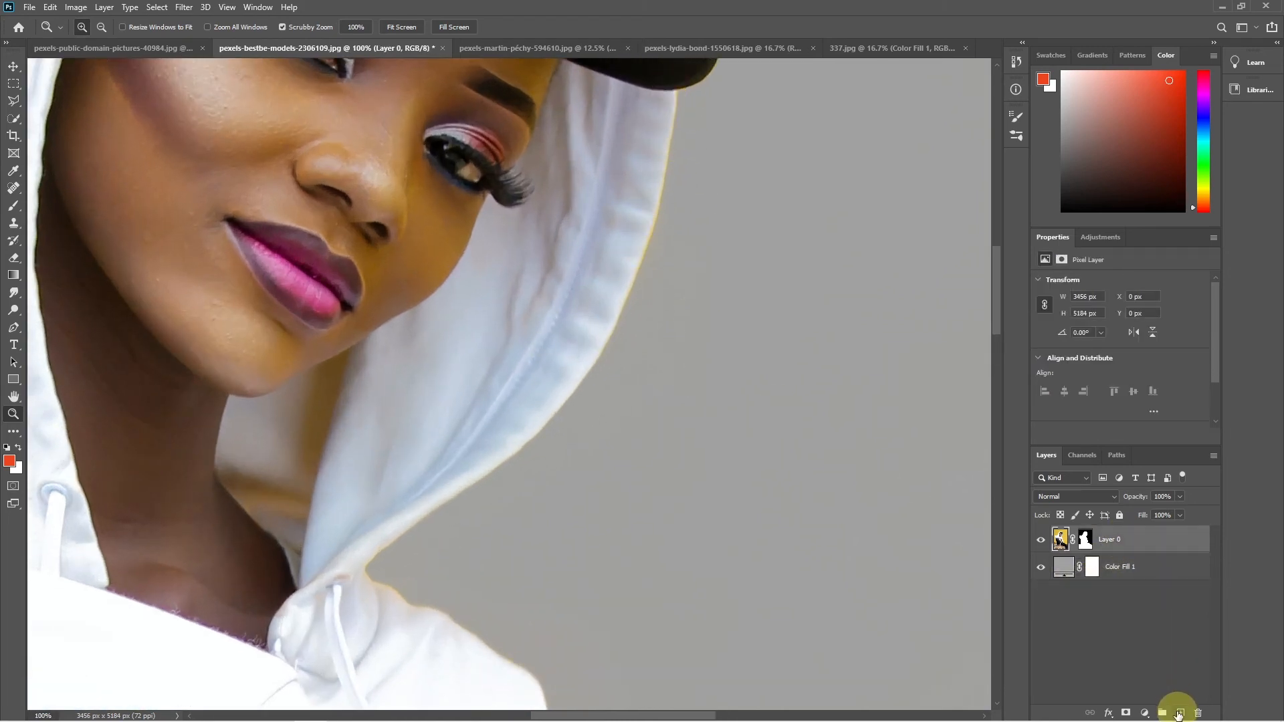
click(1179, 714)
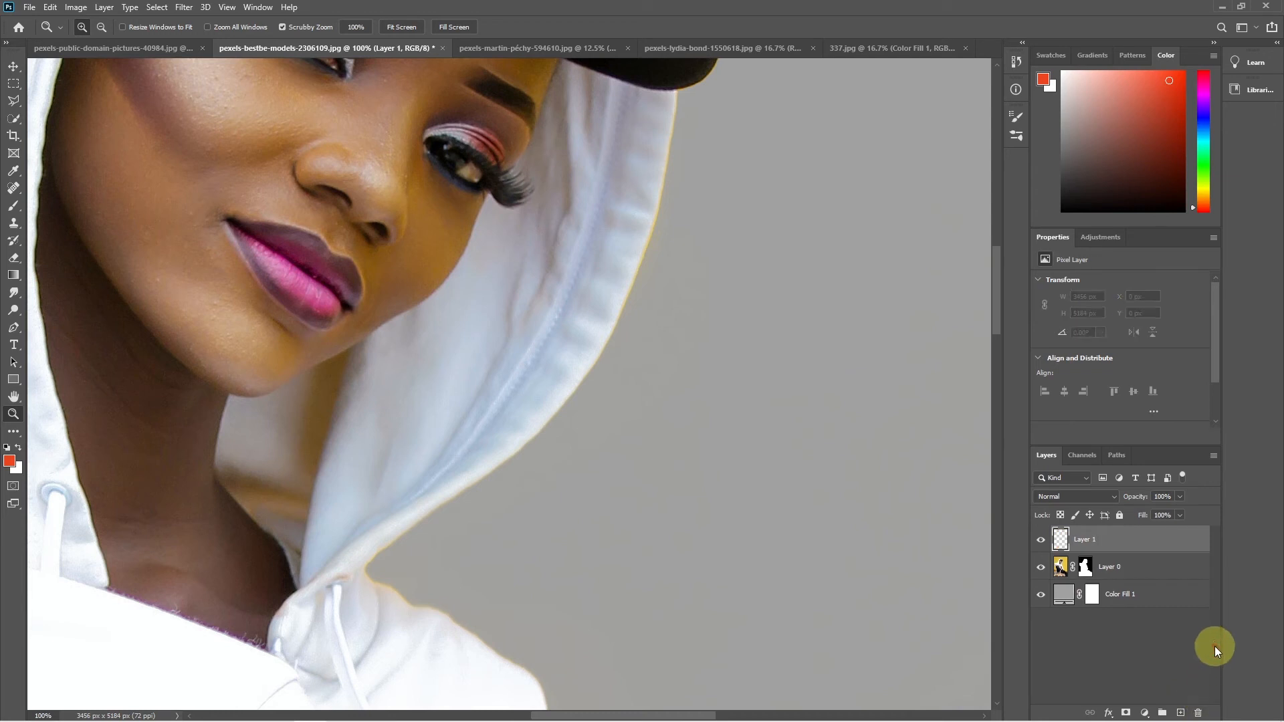
click(1080, 498)
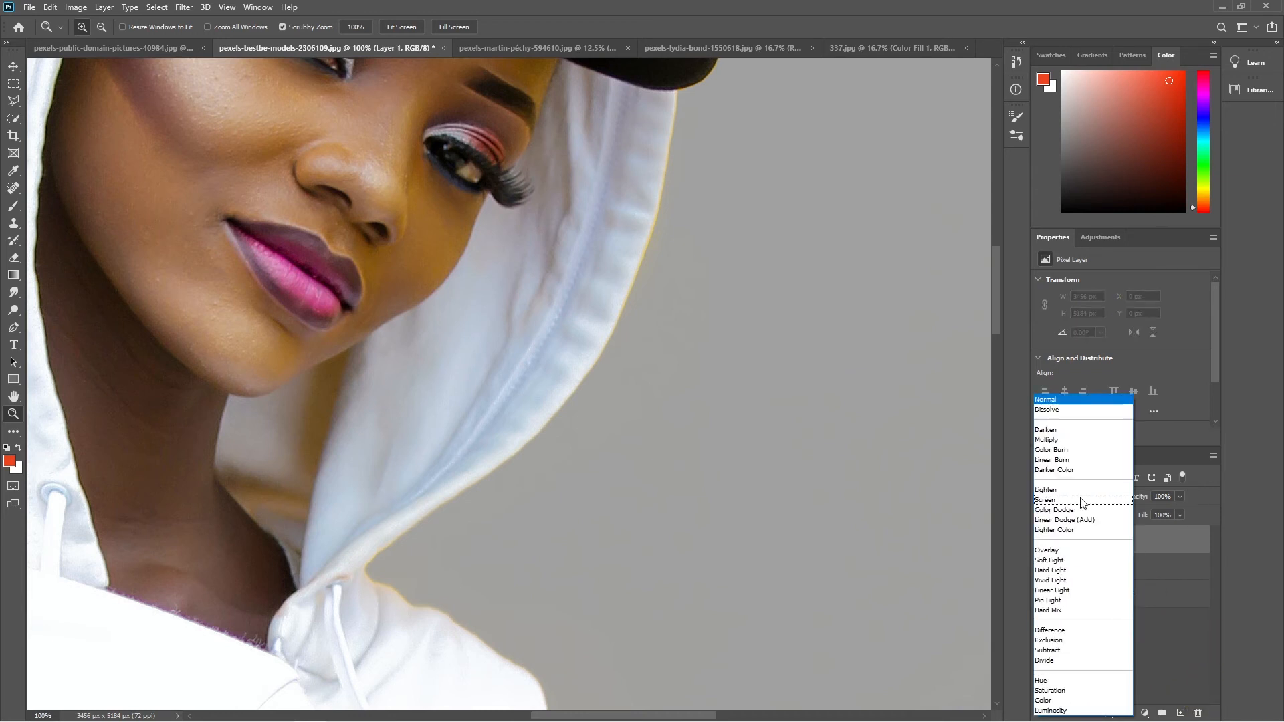
click(1050, 701)
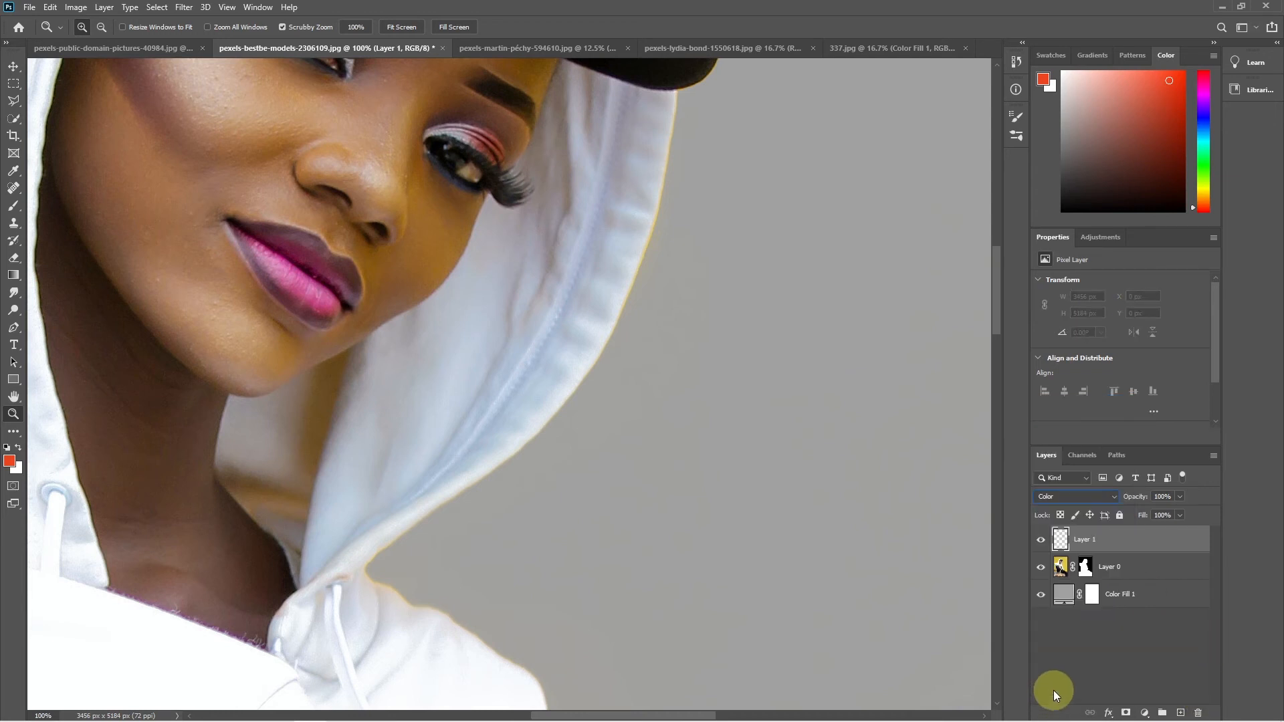
- Brush over the yellow fringe along the hood and shoulder edge on Layer 1 with a light colour sampled from the hood
click(16, 206)
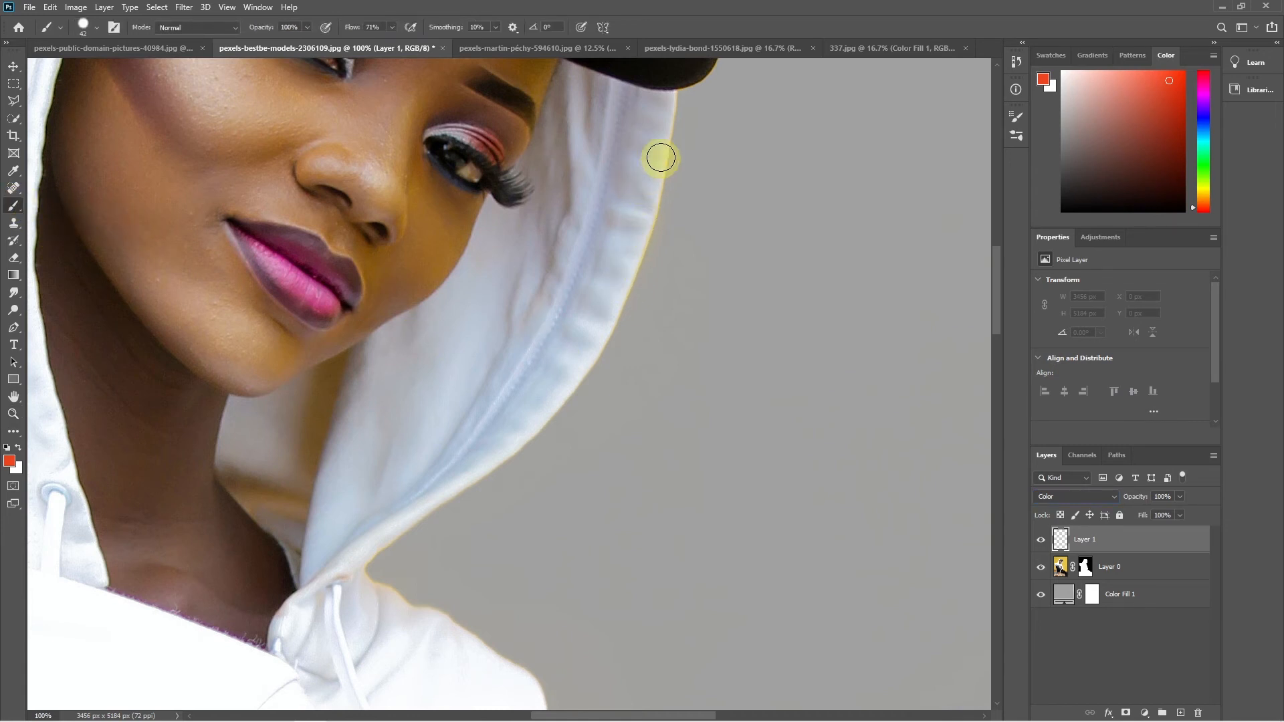
key(alt)
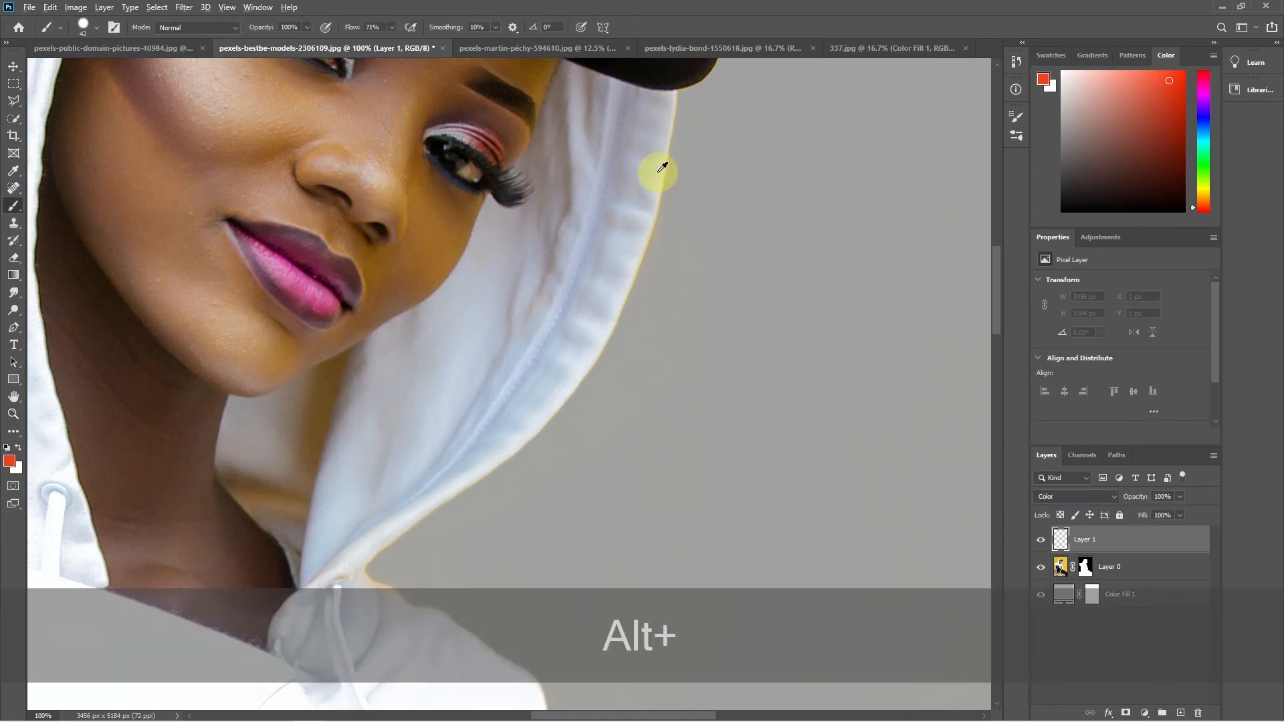
alt+click(660, 169)
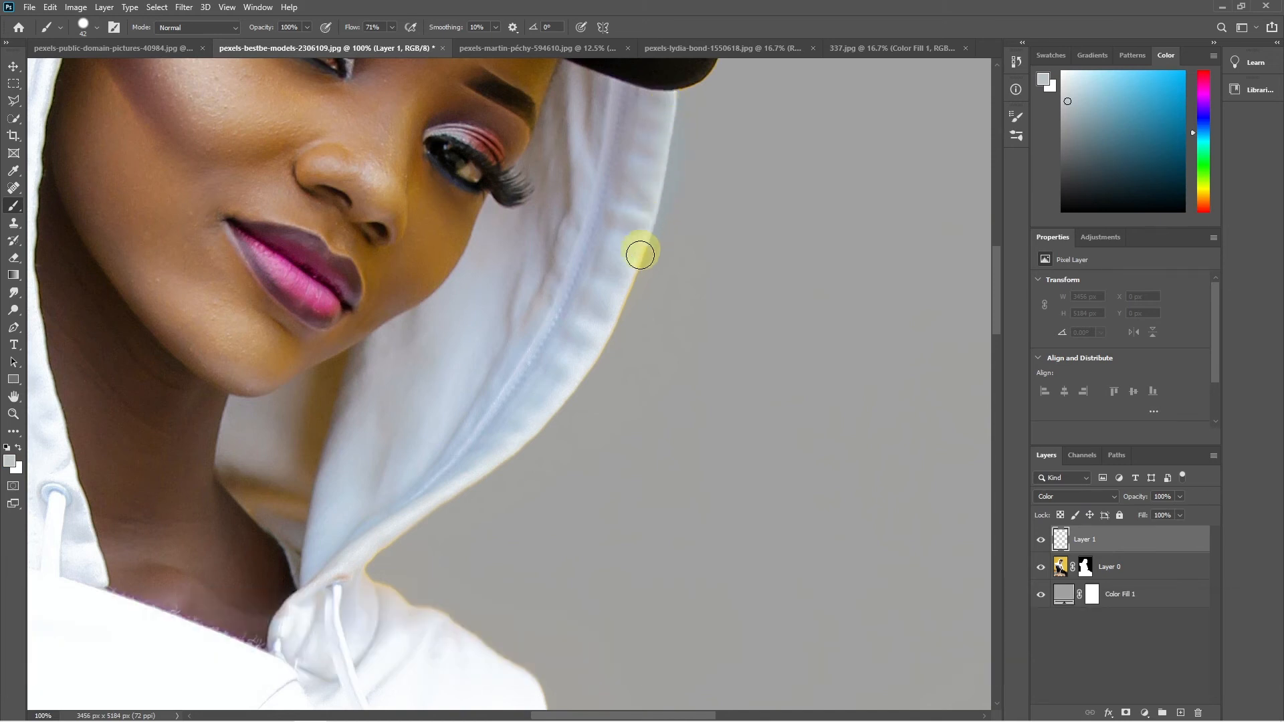
mouse_move(640, 254)
mouse_down()
mouse_move(588, 370)
mouse_move(360, 550)
mouse_move(358, 585)
mouse_move(418, 613)
mouse_move(361, 570)
mouse_move(577, 391)
mouse_move(559, 422)
mouse_move(396, 533)
mouse_move(404, 611)
mouse_move(471, 631)
mouse_move(536, 678)
mouse_move(563, 644)
mouse_up()
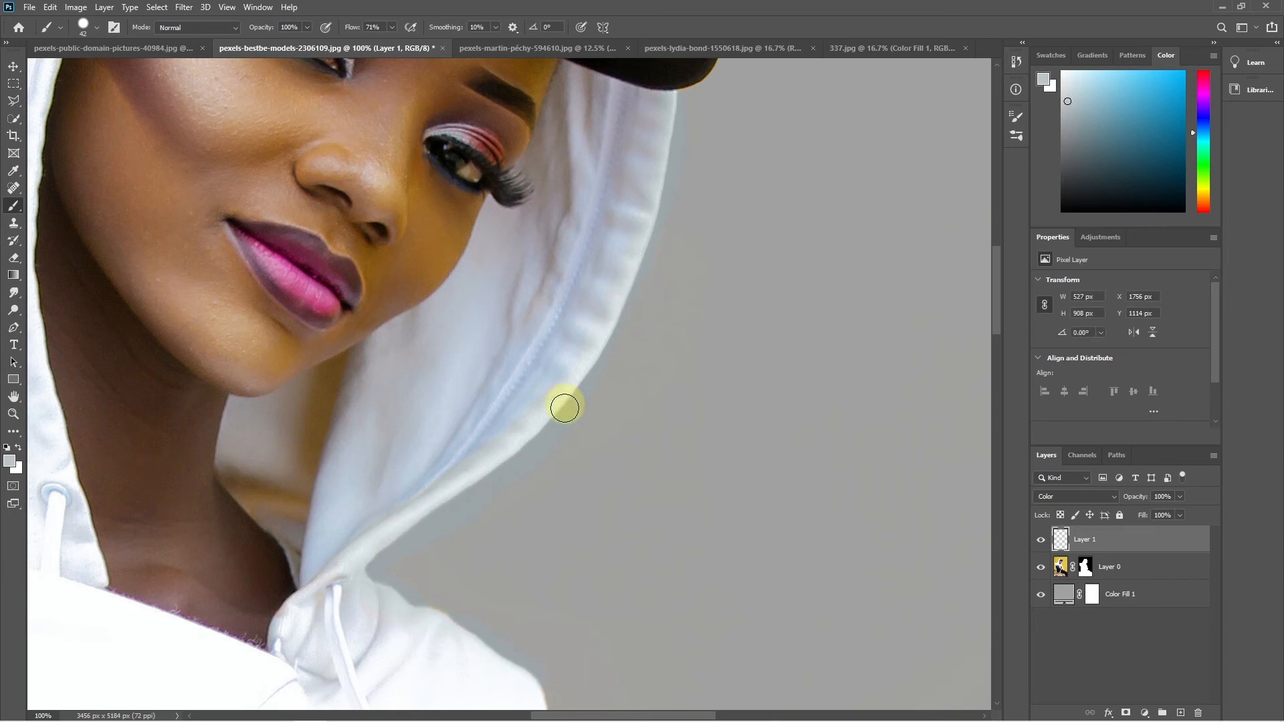
- Load Layer 0's mask as a selection and paint the cap brim's yellow edge with dark colour sampled from the cap
scroll(702, 424, down, 6)
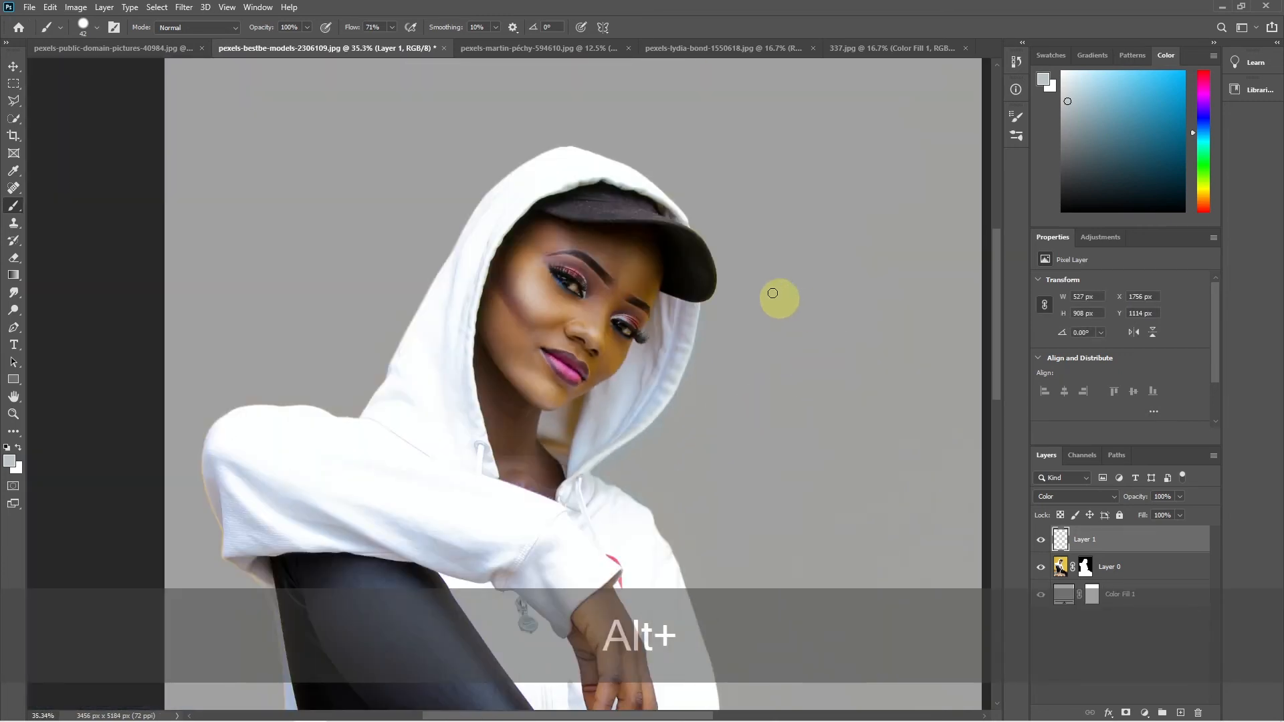
scroll(669, 199, up, 3)
scroll(844, 265, up, 3)
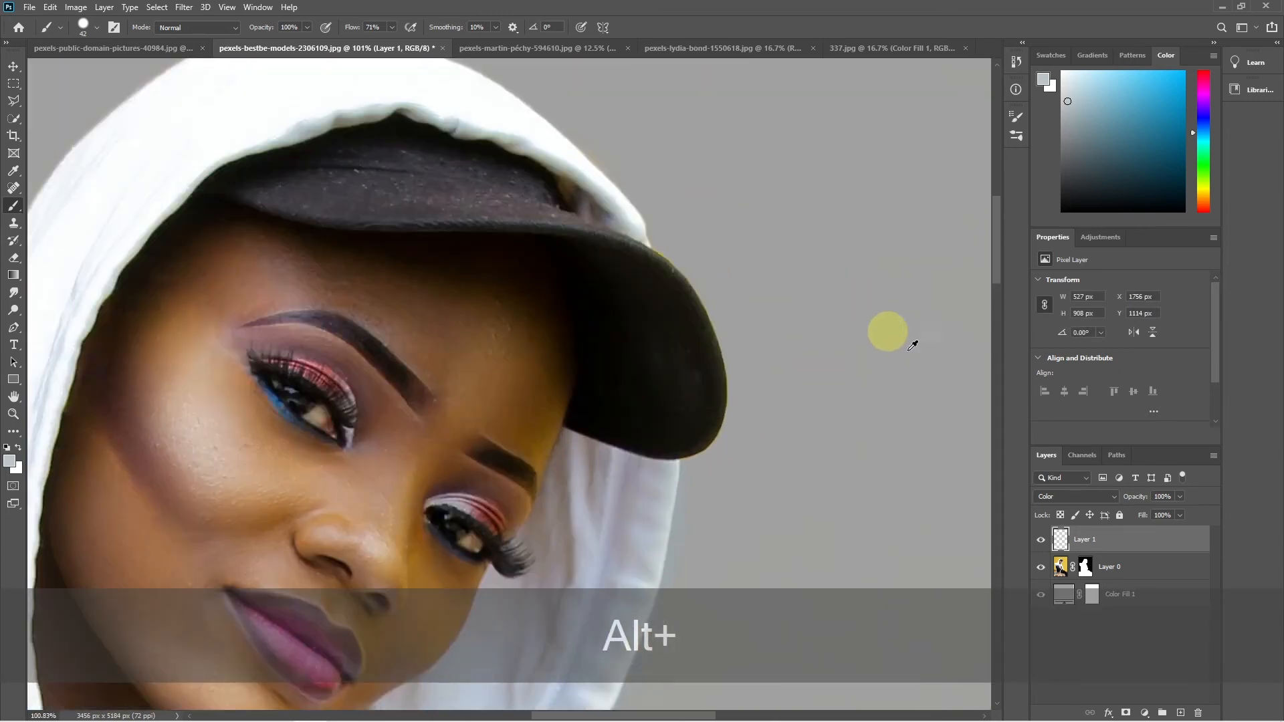
ctrl+click(1086, 569)
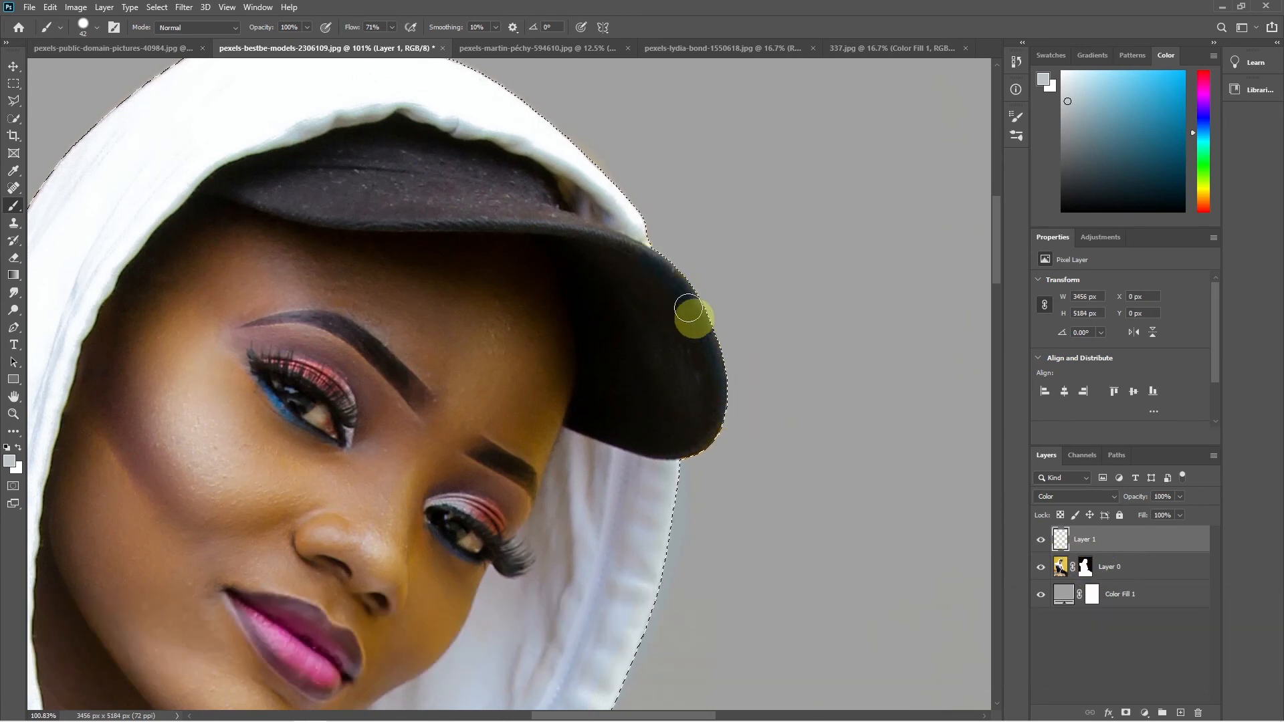
key(ctrl+z)
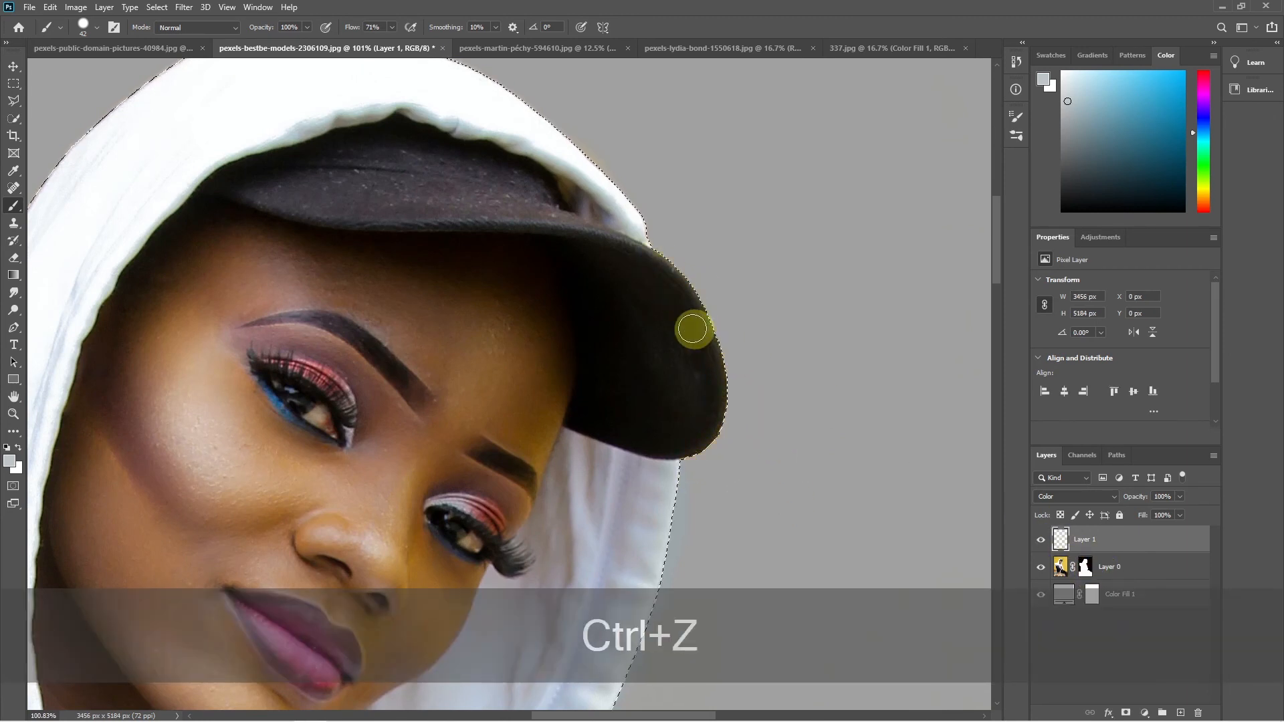
alt+click(618, 254)
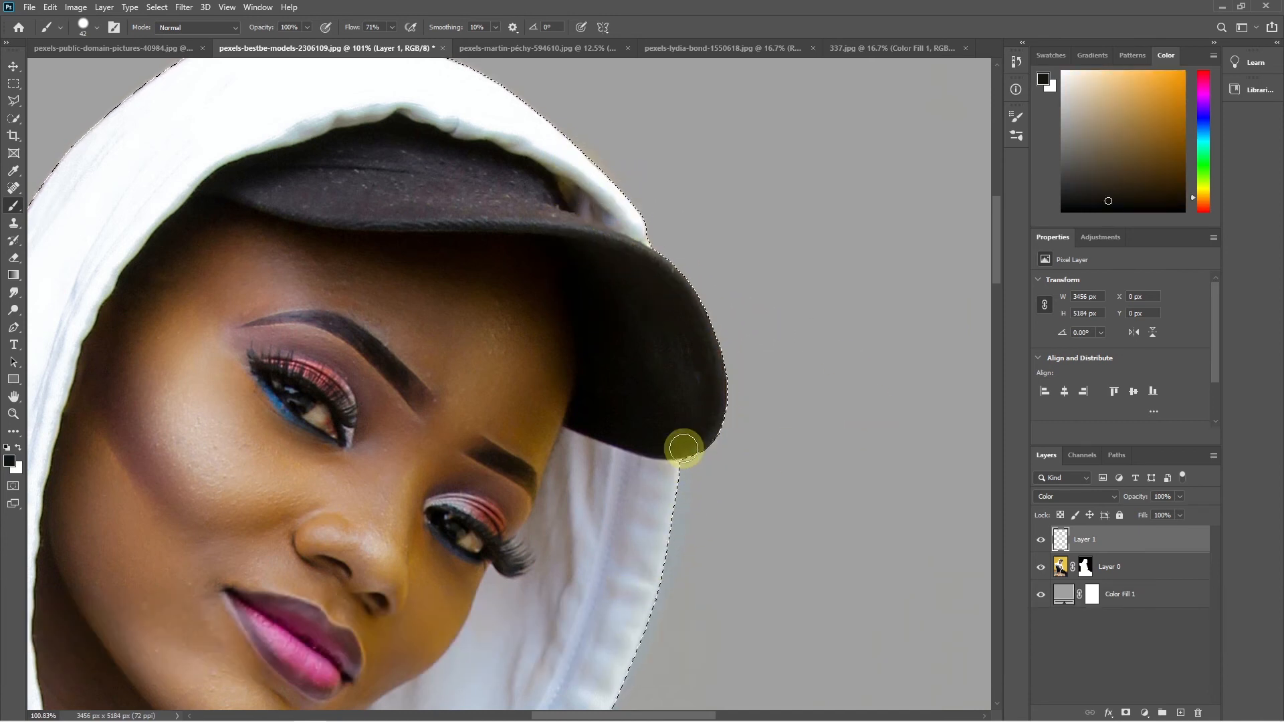
key(ctrl+z)
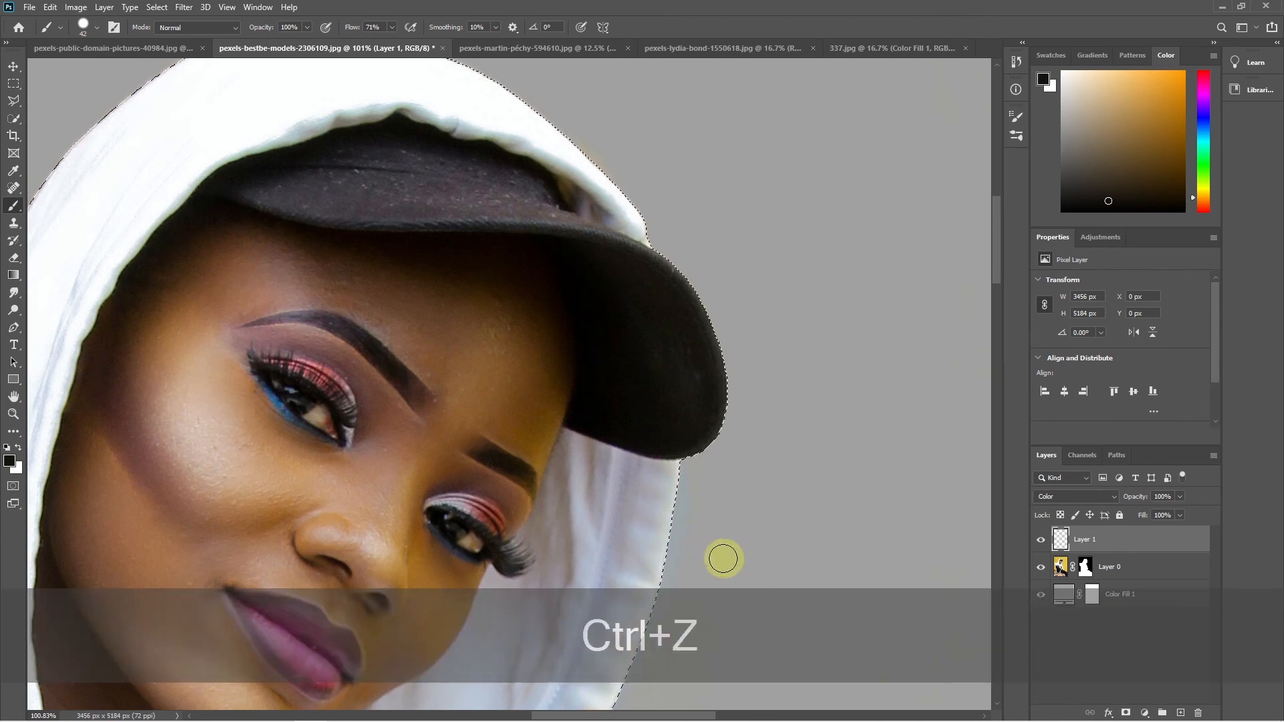
- Resample light colours near the hood's rim and paint along its lower edge inside the selection
alt+click(699, 510)
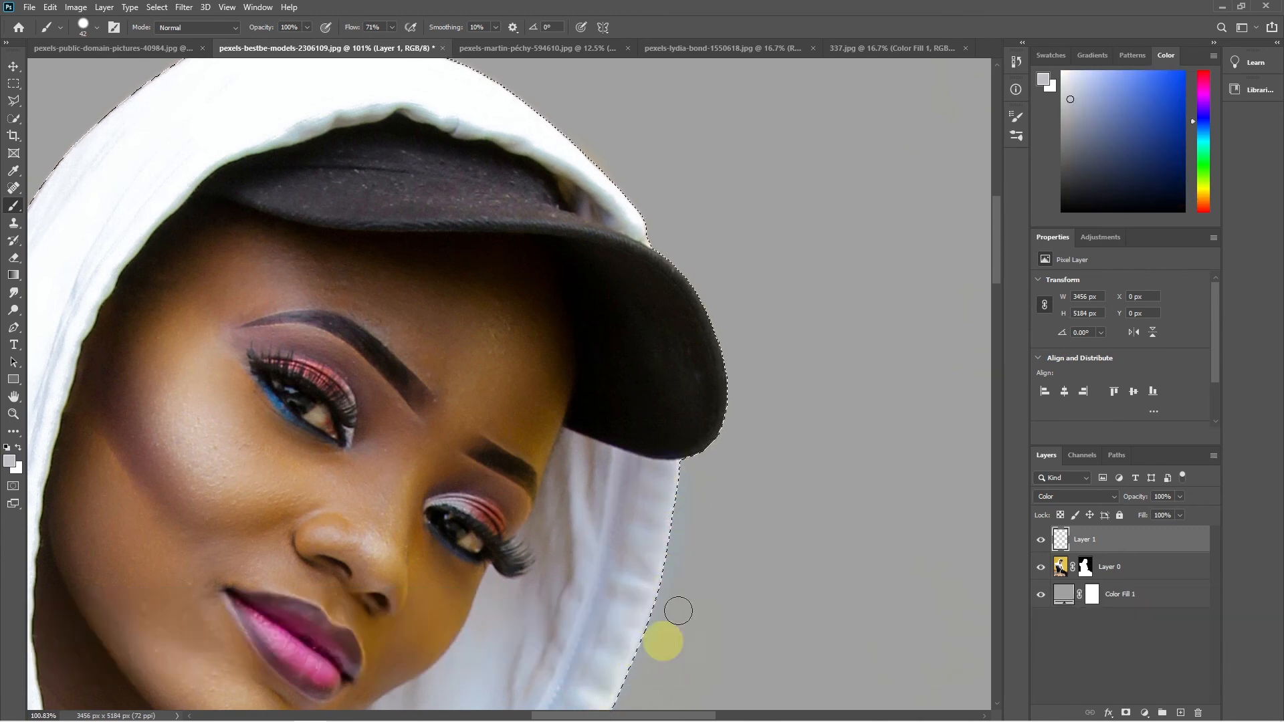
drag(678, 610, 788, 161)
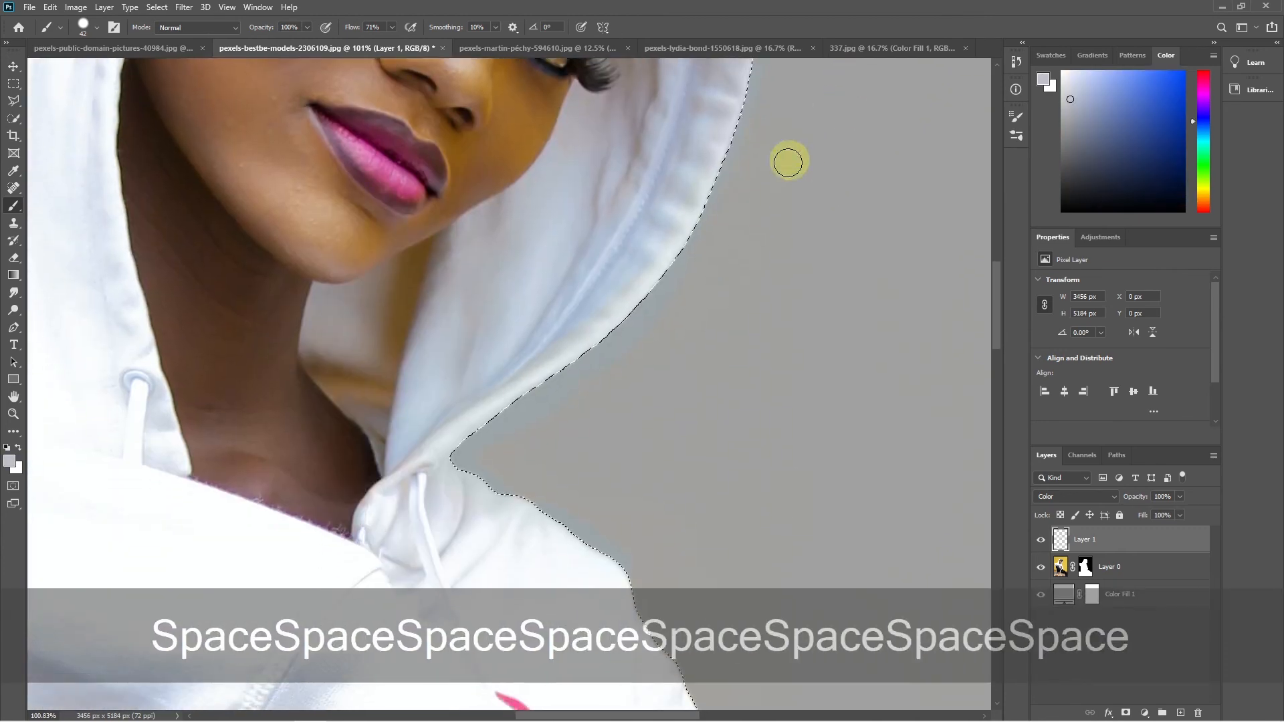
alt+click(692, 177)
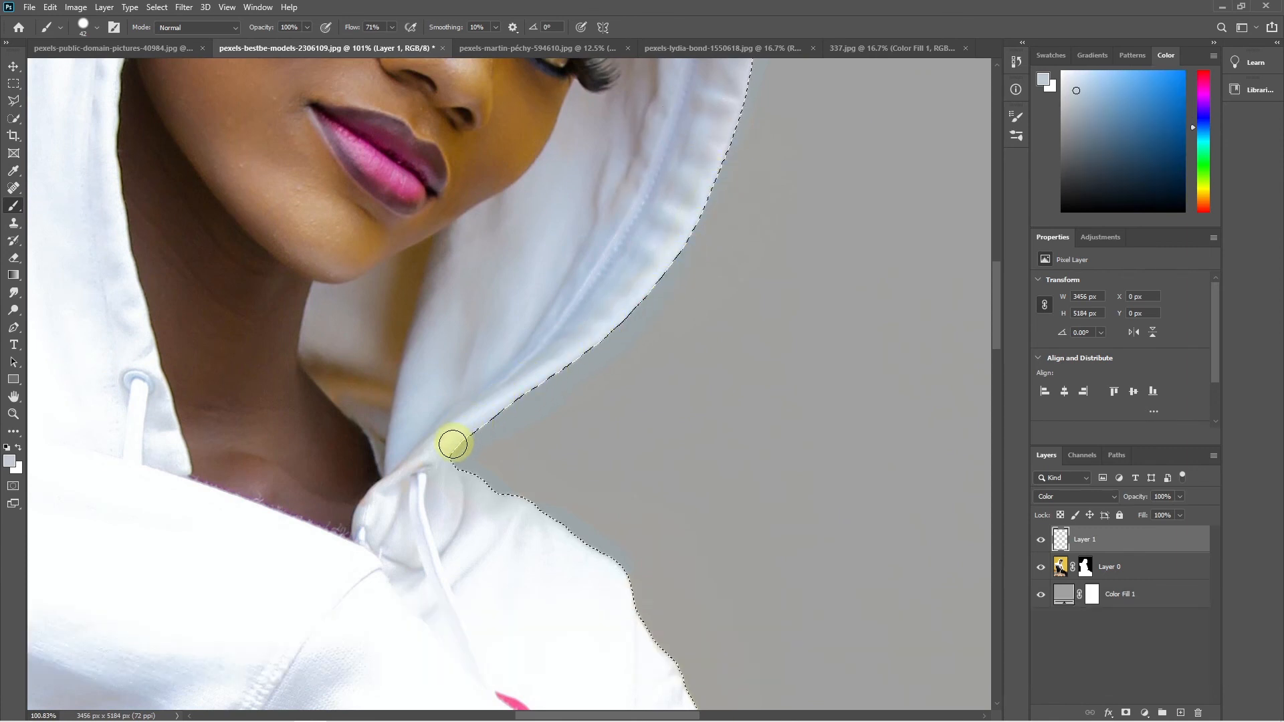
- Try to neutralise the yellow cast inside the hood with a colour sampled from its lining
alt+click(355, 328)
mouse_move(395, 361)
mouse_down()
mouse_move(405, 266)
mouse_move(393, 306)
mouse_move(417, 265)
mouse_move(436, 265)
mouse_move(423, 333)
mouse_move(478, 300)
mouse_up()
key(ctrl+z)
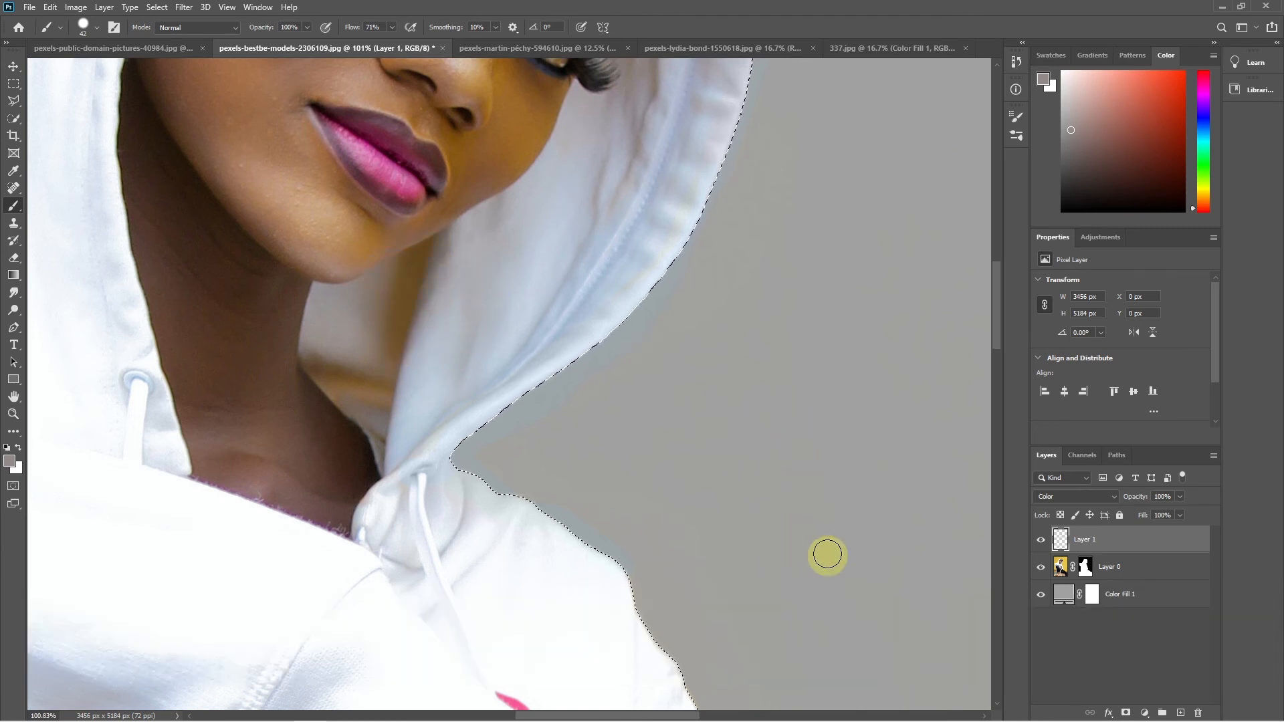
- Sample the white of the hoodie and paint over the fringe down the outer edge of its body
drag(828, 553, 720, 220)
alt+click(515, 304)
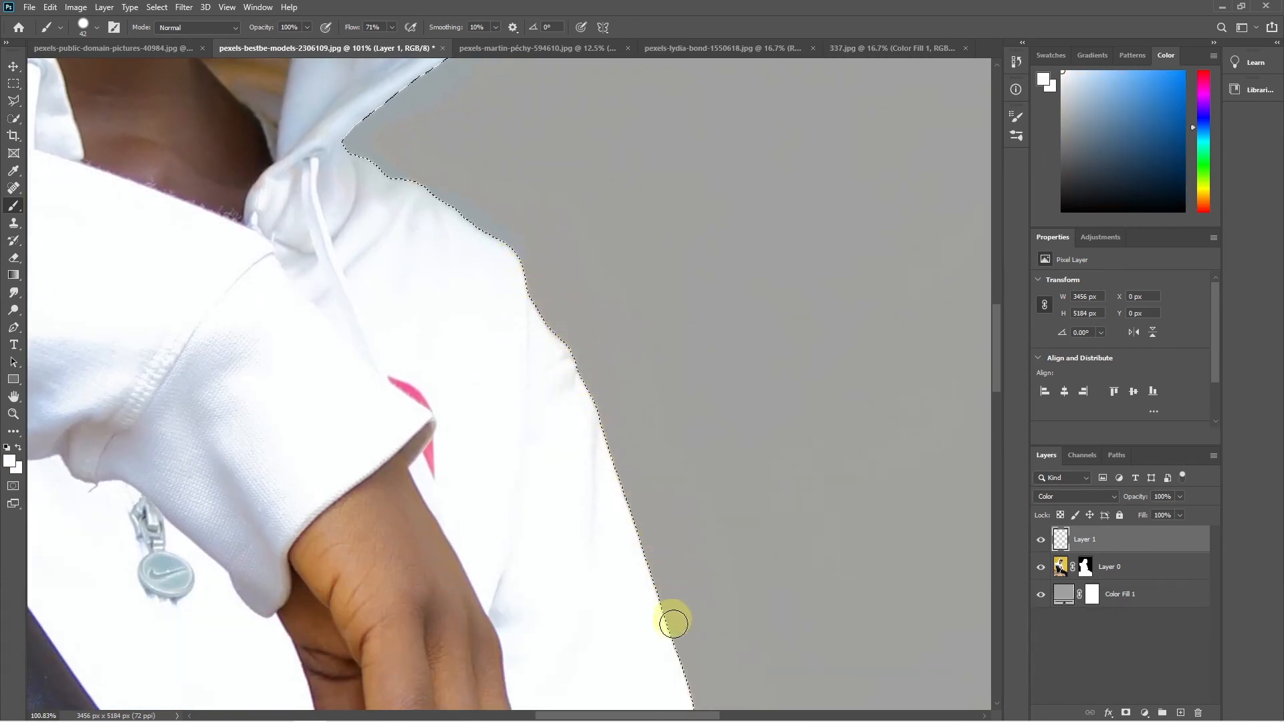
- Paint out the yellow fringe on the leg behind the shoe with dark colour sampled from the leggings, and clear the selection
scroll(493, 339, down, 5)
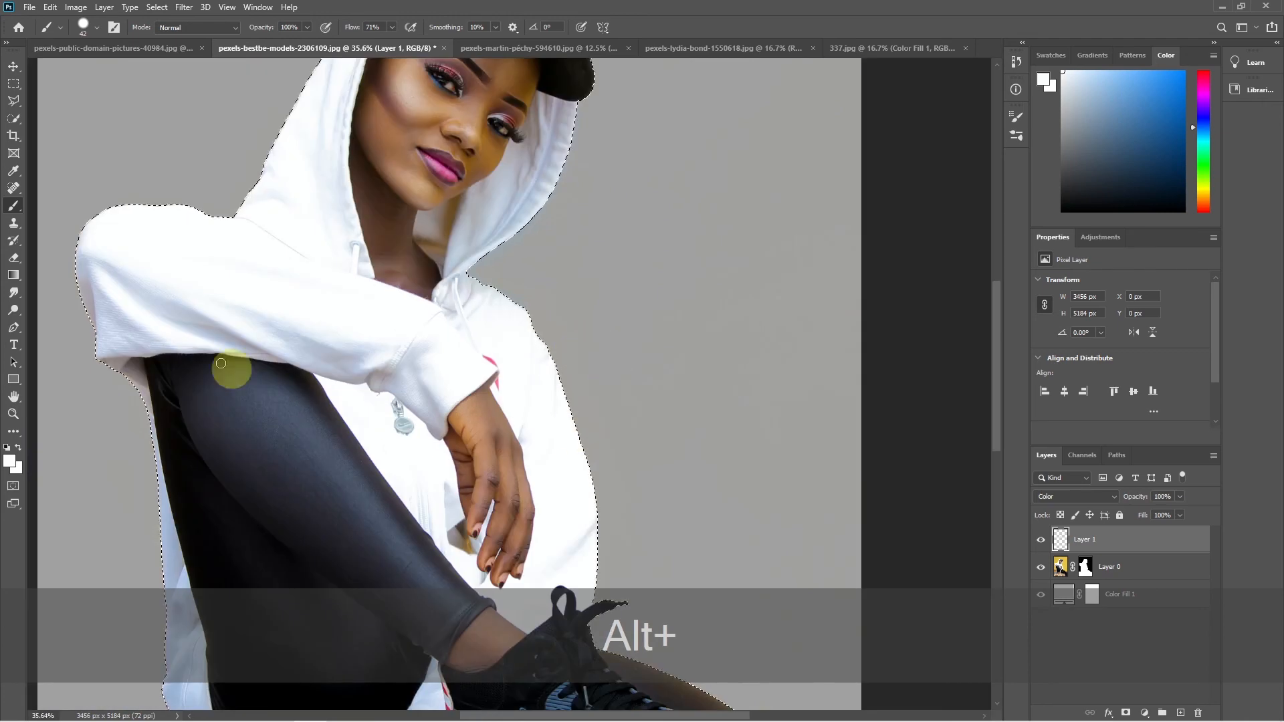
drag(212, 376, 291, 4)
drag(512, 246, 252, 237)
scroll(635, 380, up, 5)
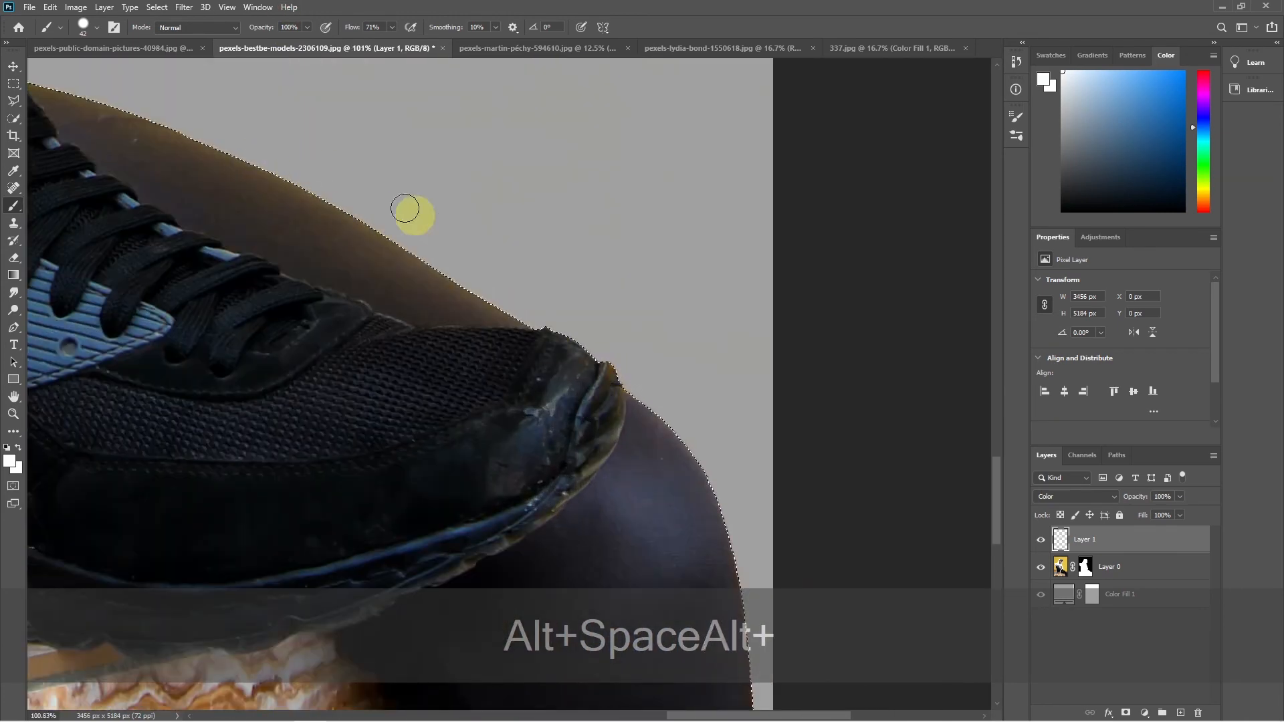
drag(416, 209, 490, 324)
key(alt)
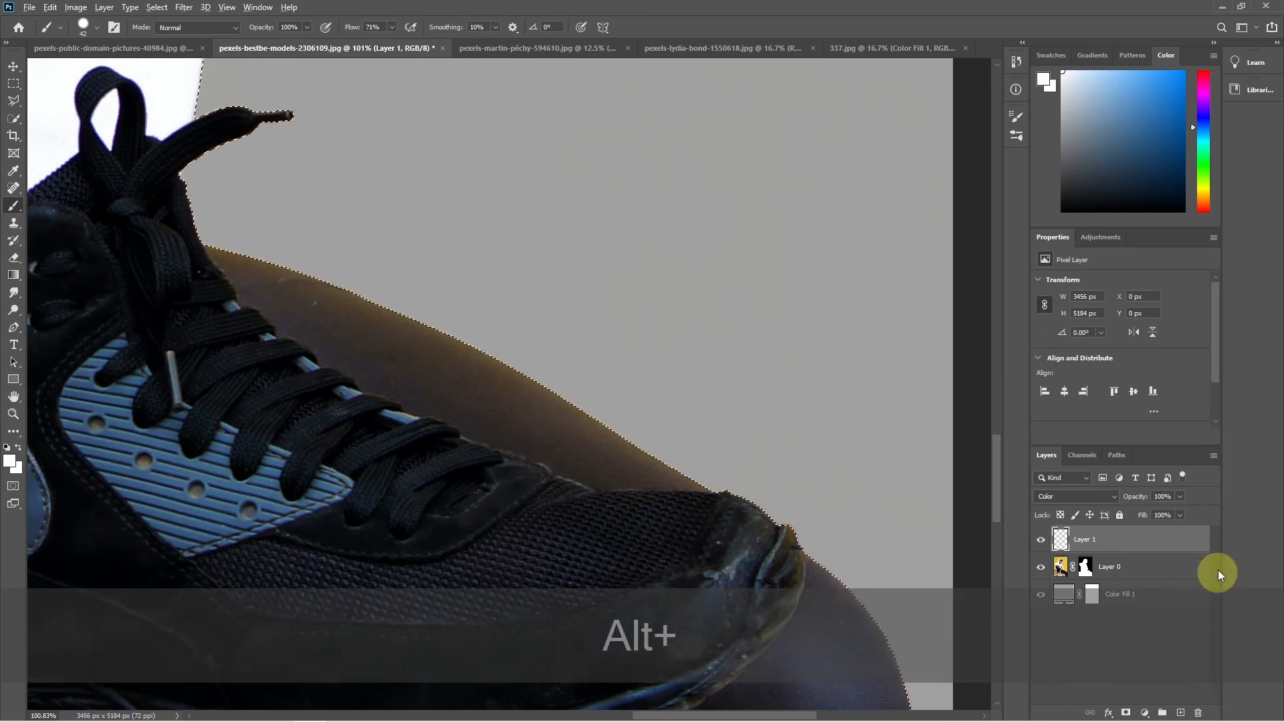
alt+click(342, 355)
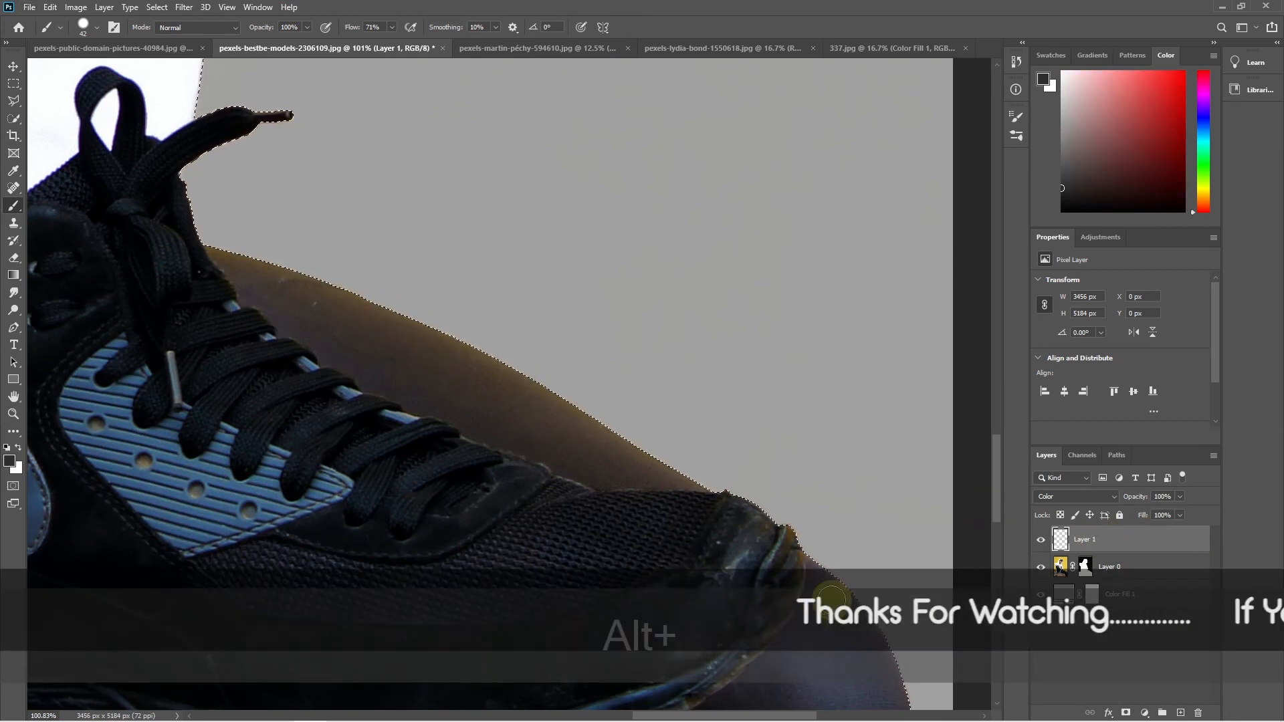
alt+click(372, 367)
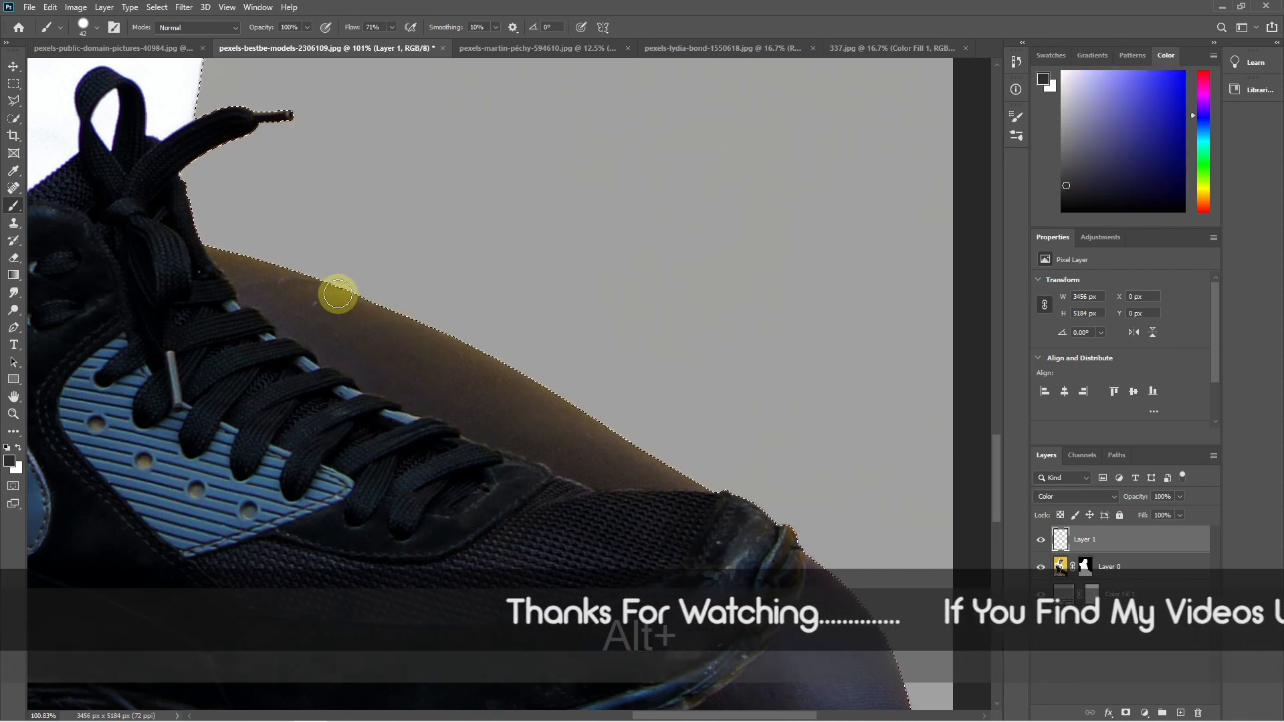
mouse_move(300, 286)
mouse_down()
mouse_move(694, 483)
mouse_move(616, 477)
mouse_move(243, 273)
mouse_move(488, 436)
mouse_move(609, 463)
mouse_move(385, 362)
mouse_move(526, 366)
mouse_move(284, 254)
mouse_move(663, 466)
mouse_up()
key(ctrl+d)
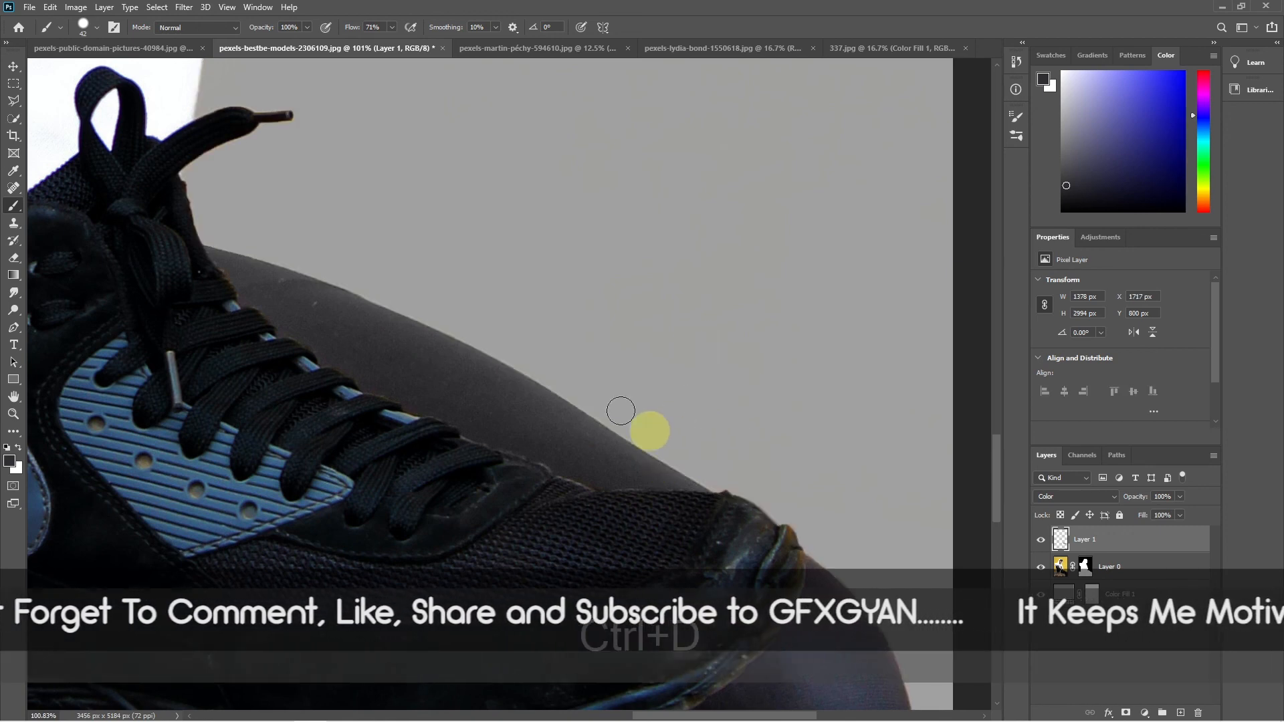
- Review the whole image and its Blue and "selection" channels, and return to the RGB composite and the layer list
scroll(770, 368, down, 3)
scroll(803, 364, down, 4)
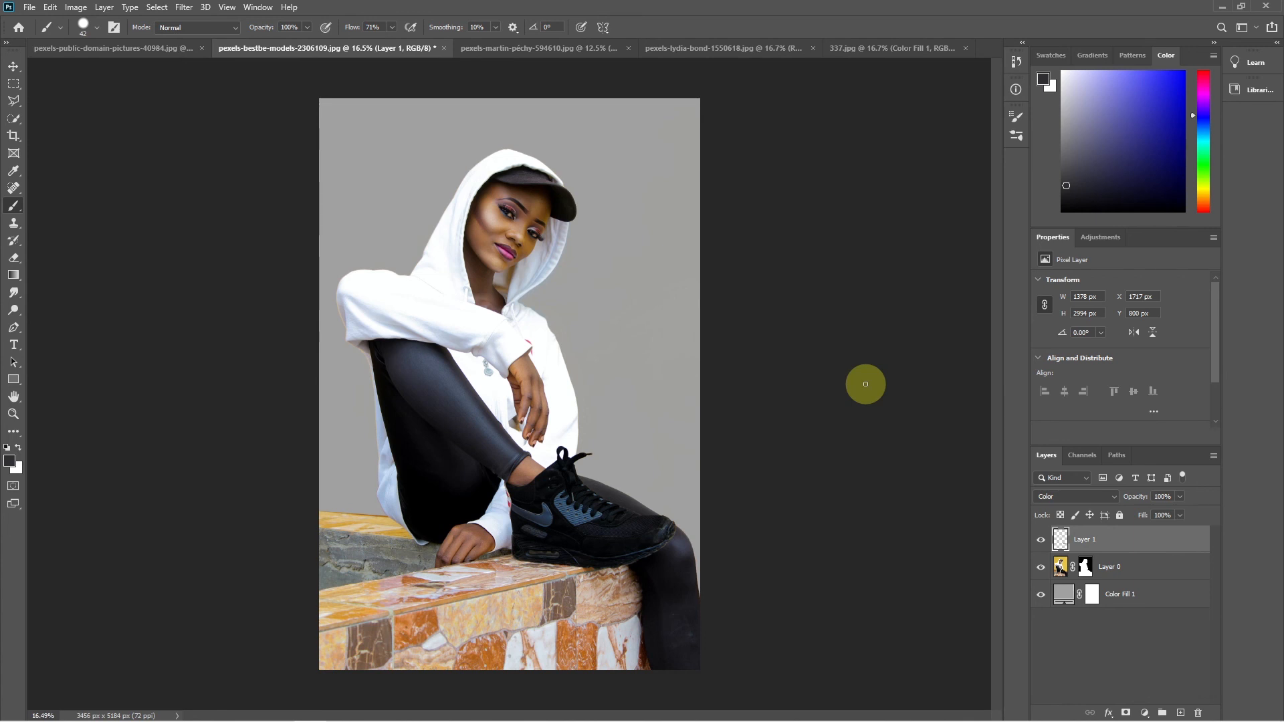
click(1085, 456)
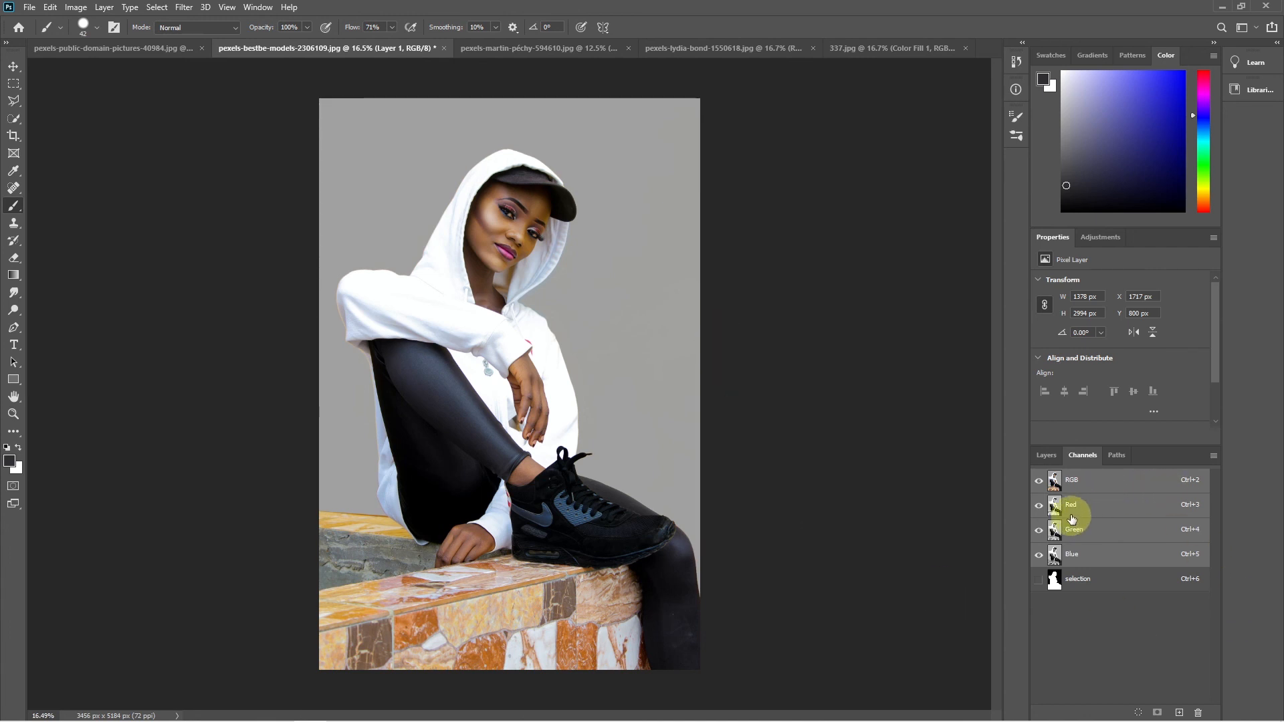
click(1056, 555)
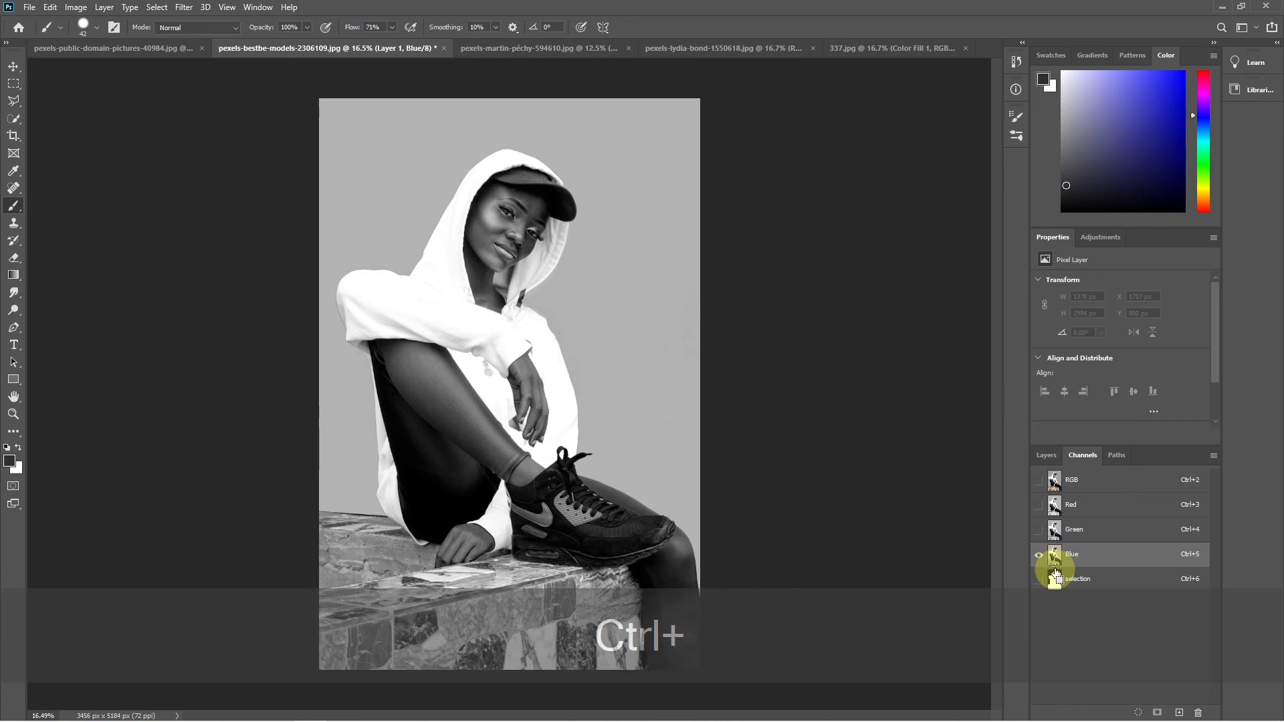
key(ctrl+z)
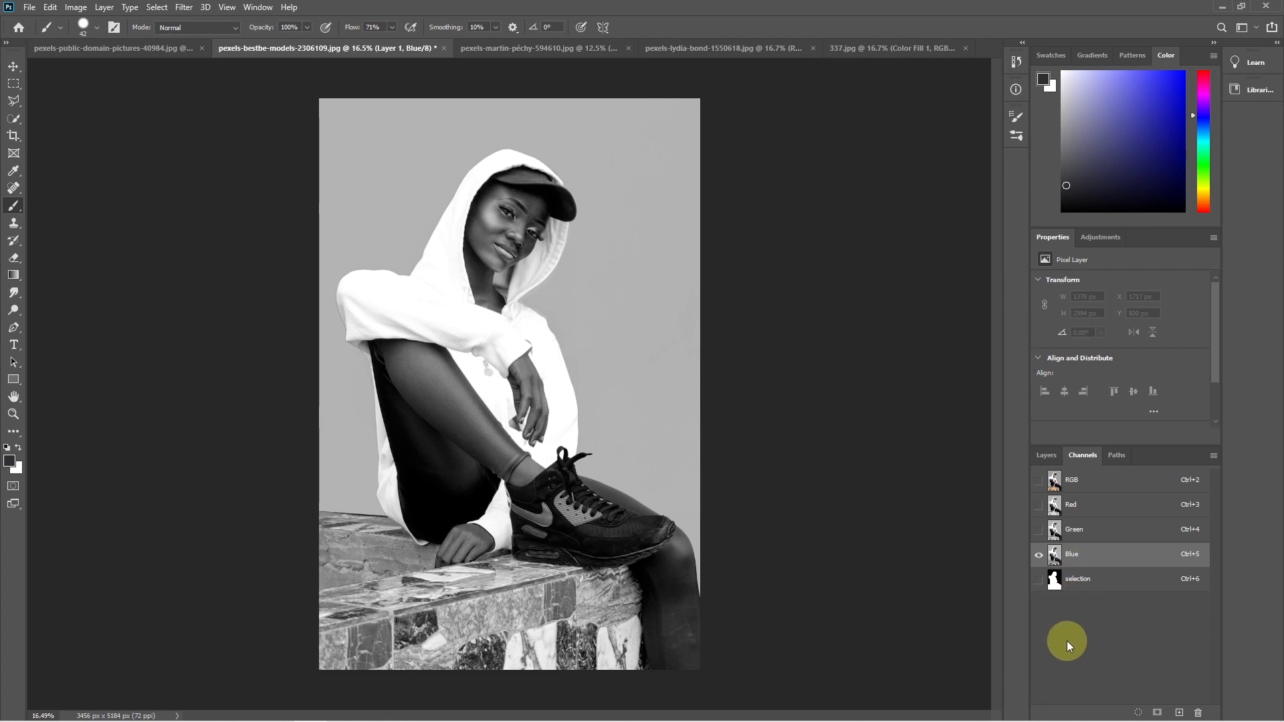
click(1080, 588)
click(1090, 482)
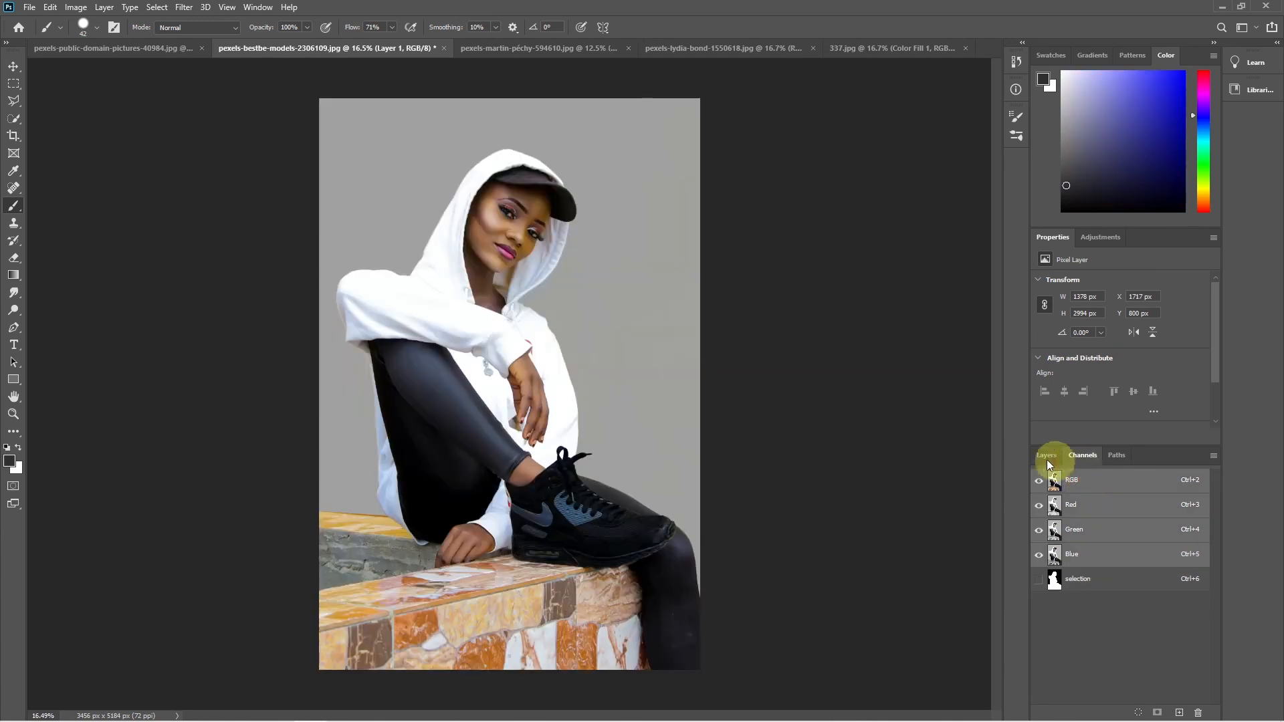
click(1046, 456)
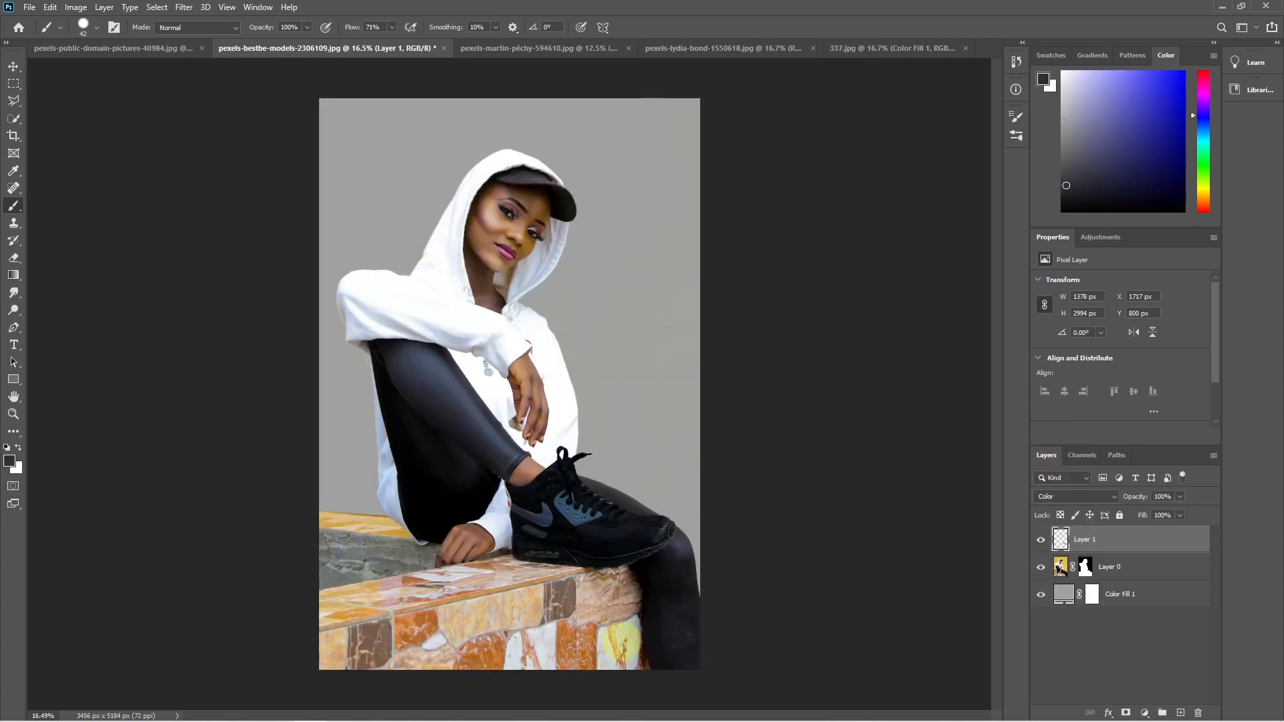